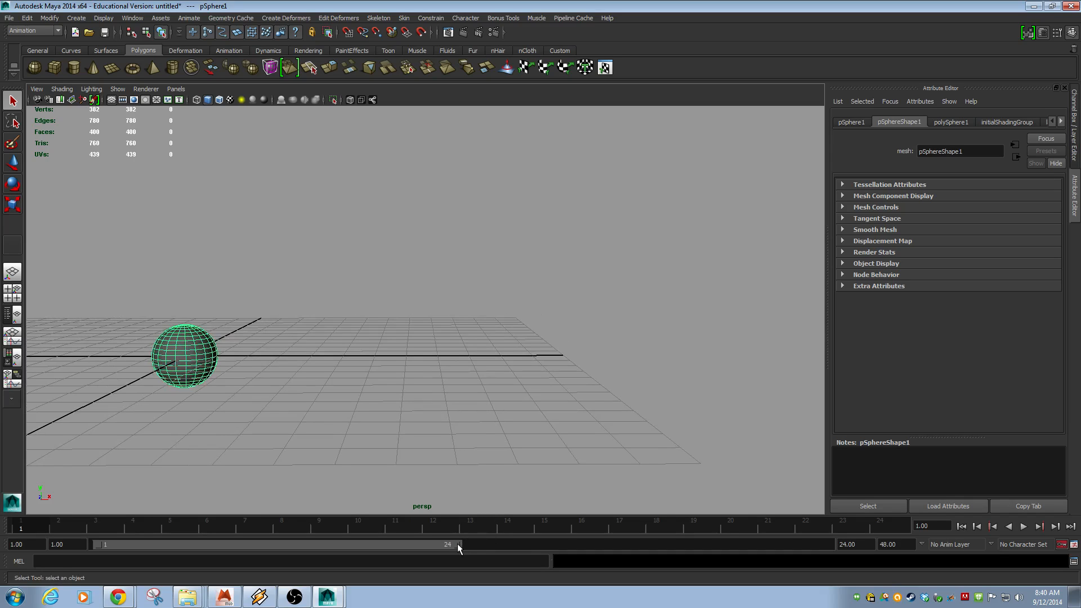
Step: Extend the visible playback range to frame 48 and show the sphere's transform channels
drag(457, 543, 867, 539)
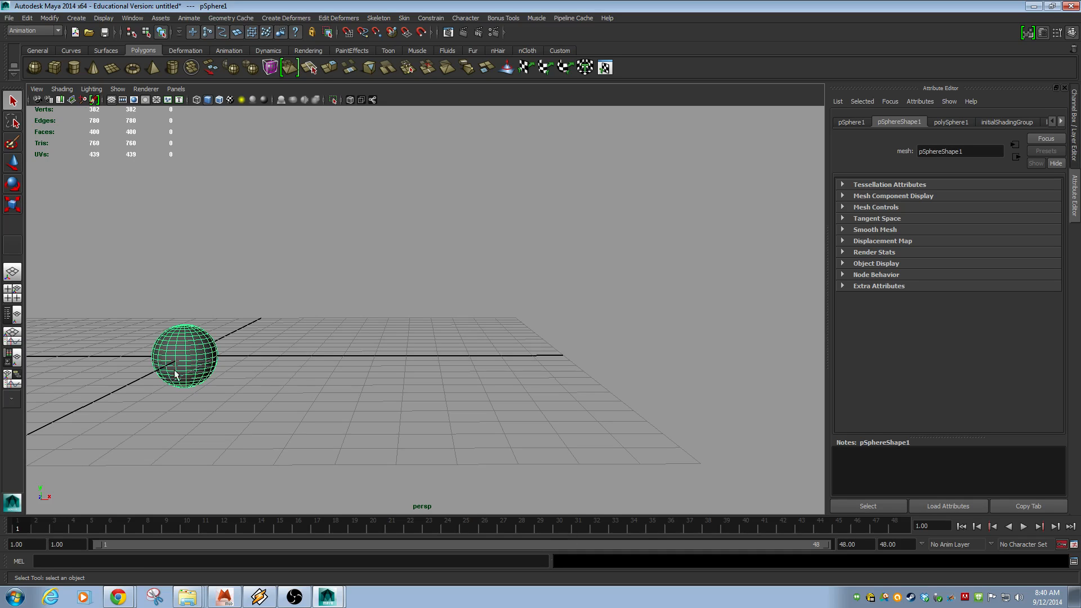
click(1074, 128)
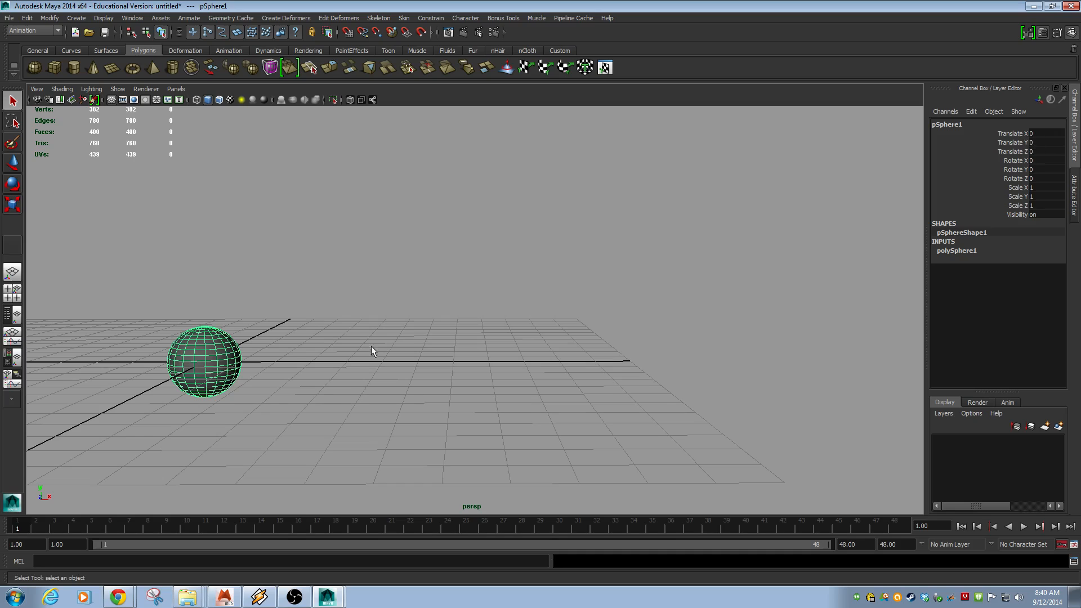
Step: Try moving the sphere along the X, Y and Z axes with the Move tool, and undo the moves back to the origin
key(w)
drag(255, 361, 199, 360)
drag(161, 321, 162, 281)
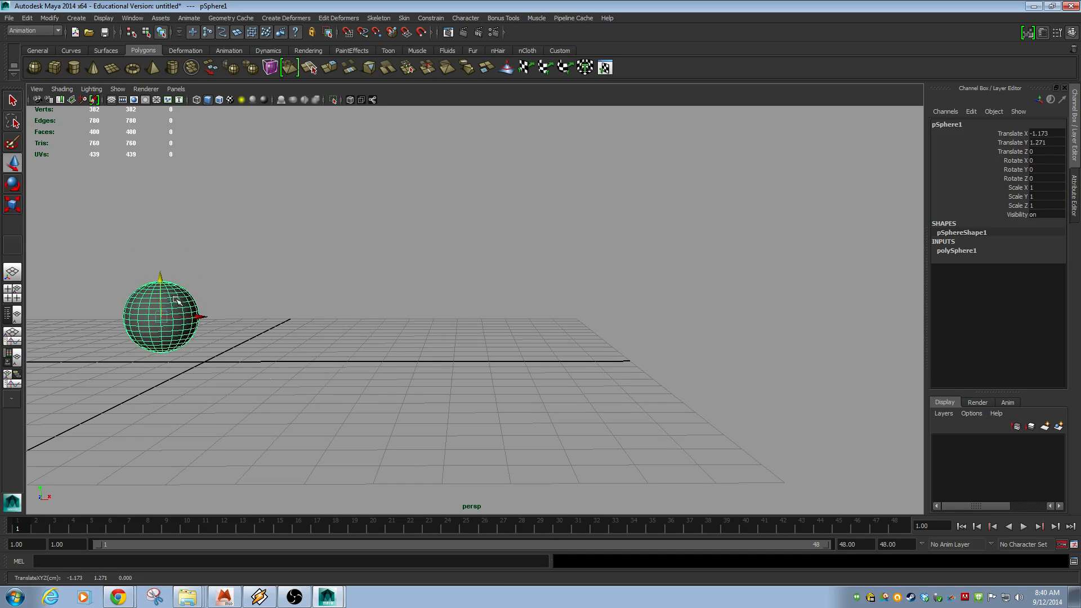
alt+drag(212, 339, 180, 339)
drag(181, 298, 112, 331)
key(ctrl+z)
key(ctrl+z)
key(ctrl+z)
key(ctrl+z)
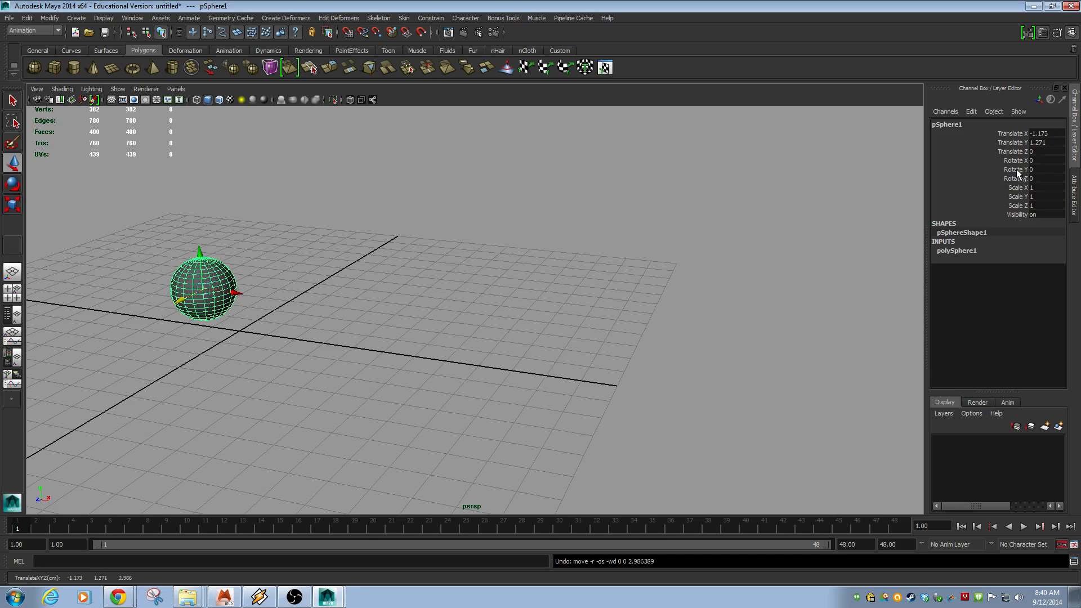
drag(273, 338, 441, 360)
key(ctrl+z)
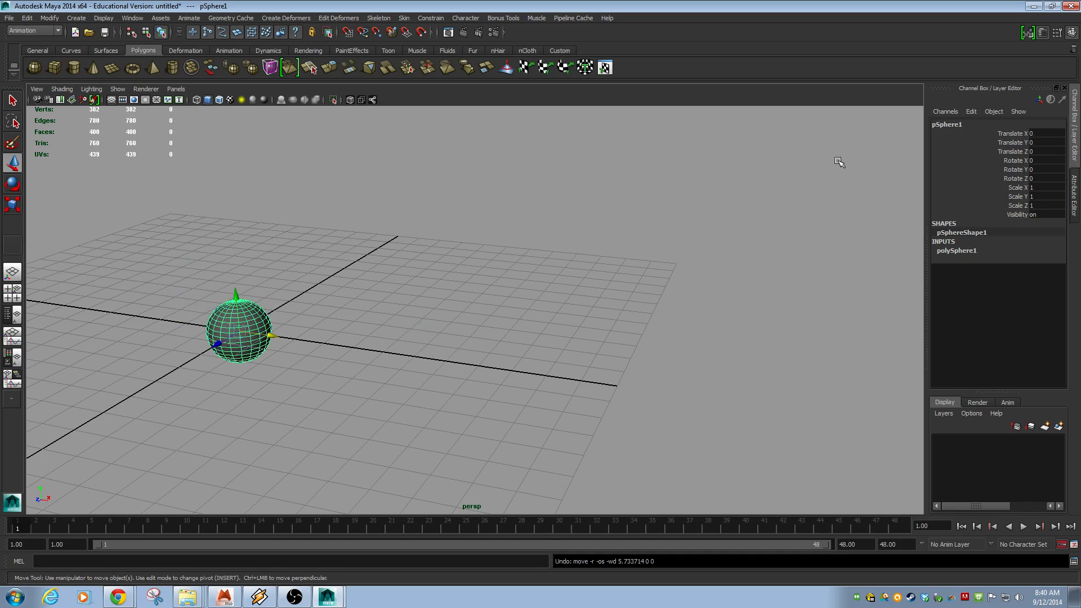
Step: Try sliding the sphere's Translate X alone and all three Translate channels together in the viewport, undoing each change
alt+drag(620, 271, 474, 304)
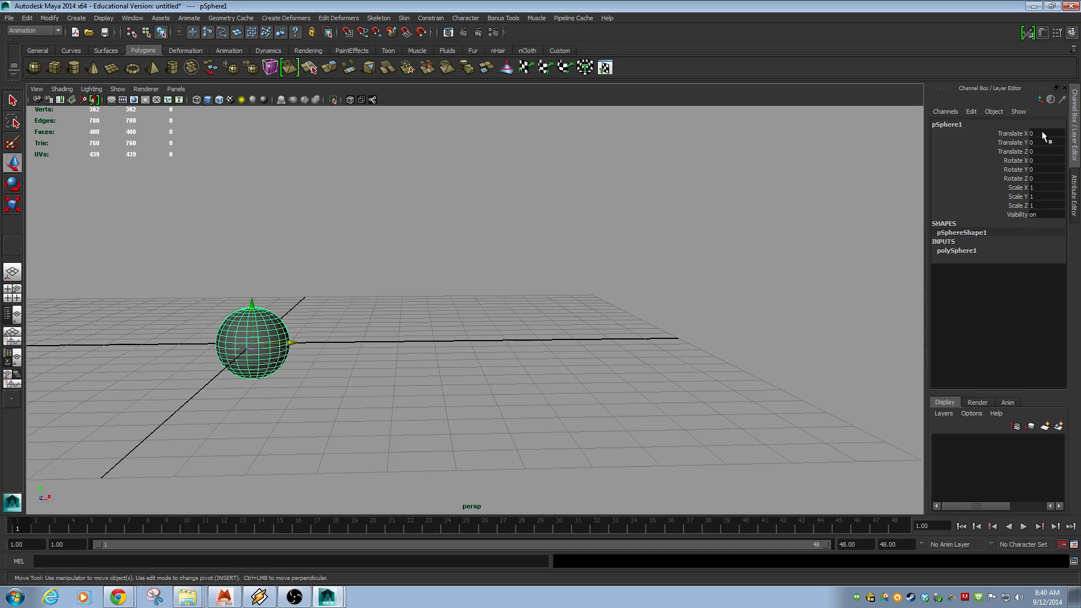
click(1016, 134)
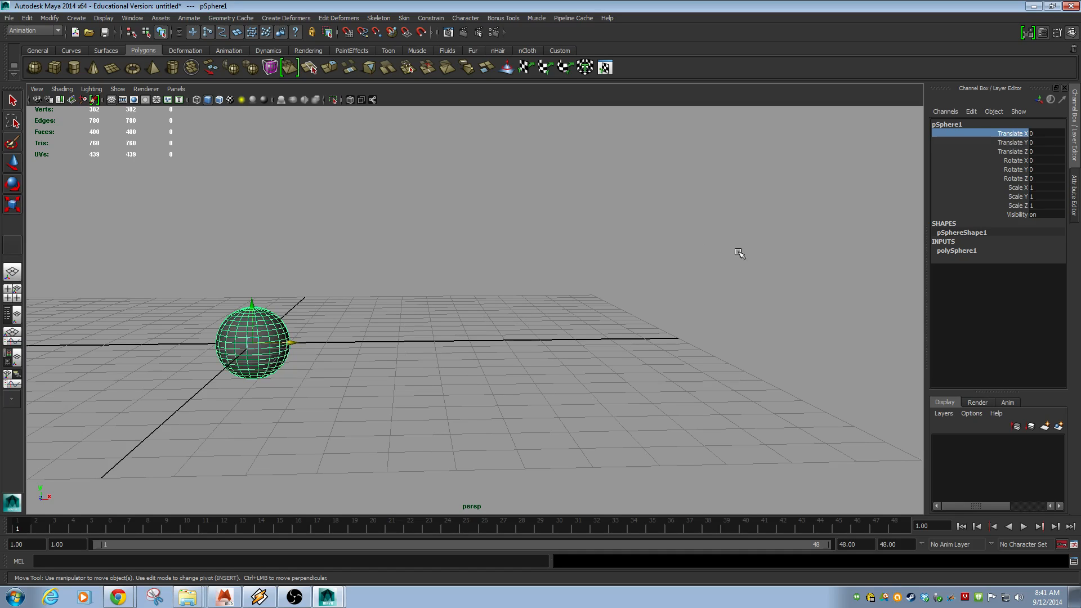
middle_drag(739, 252, 674, 201)
key(ctrl+z)
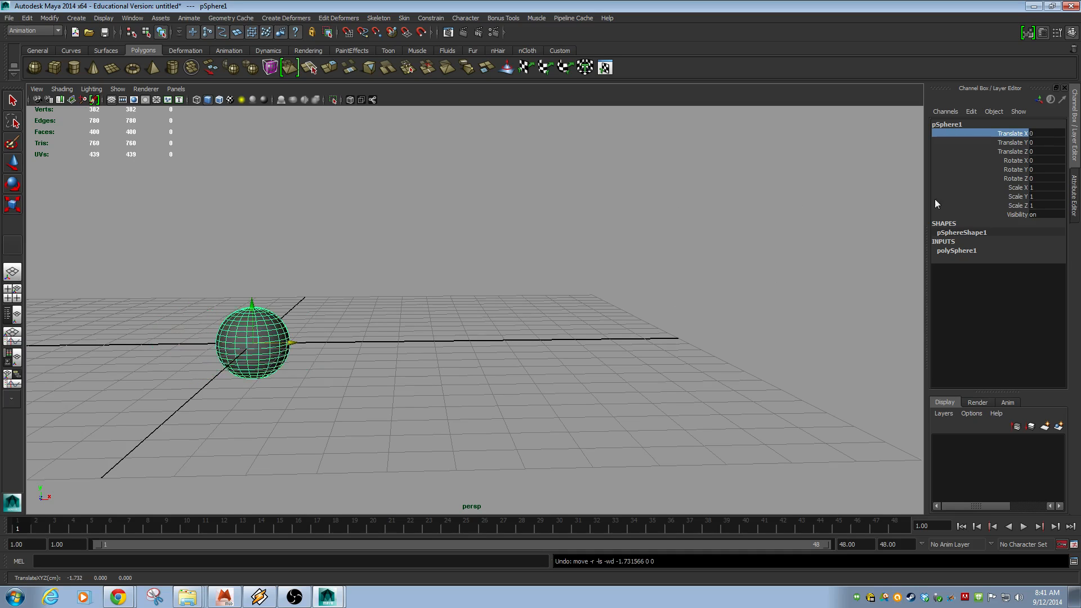
drag(1014, 130, 1014, 155)
middle_drag(679, 276, 728, 275)
key(ctrl+z)
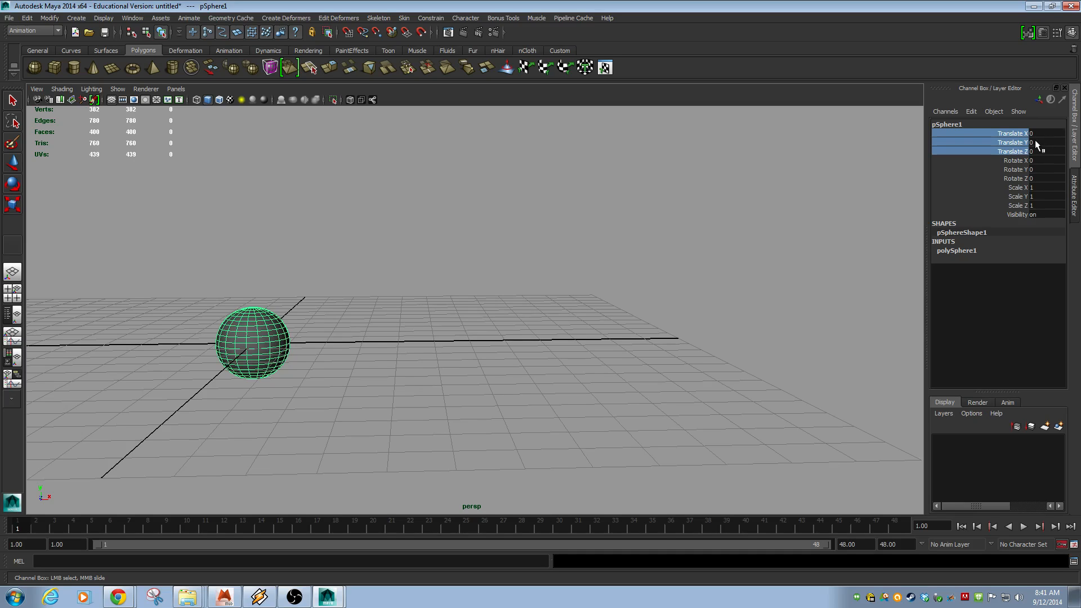
Step: Select the sphere's Translate and Rotate channels one after another to compare their manipulators
click(1017, 135)
click(1016, 144)
click(1019, 152)
click(1020, 162)
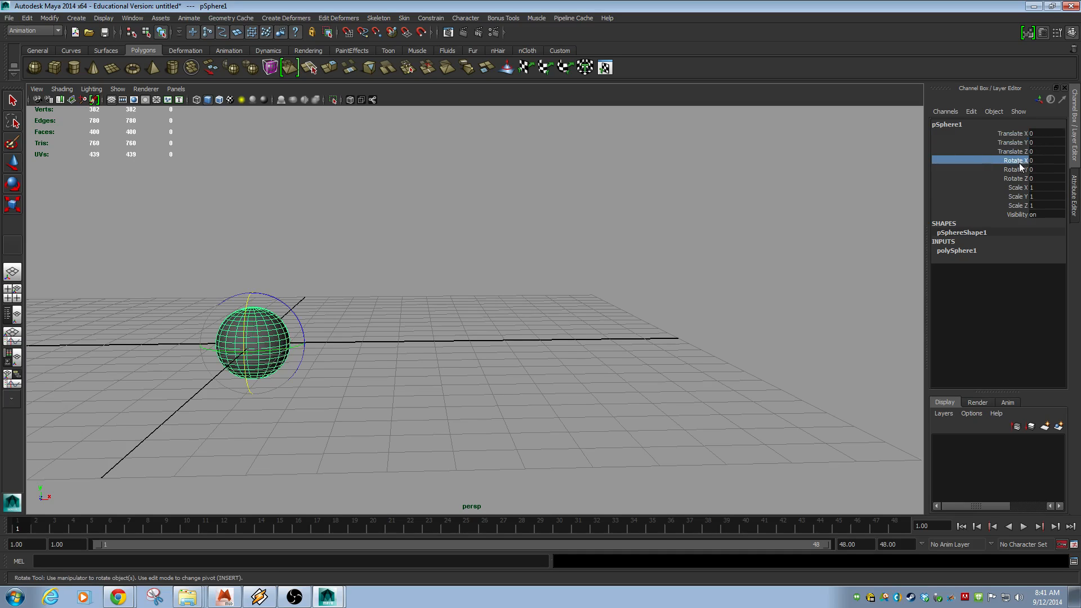
click(1022, 175)
Step: Try a Translate X value of 5 on the sphere, reset it to 0 and deselect the sphere
click(1043, 133)
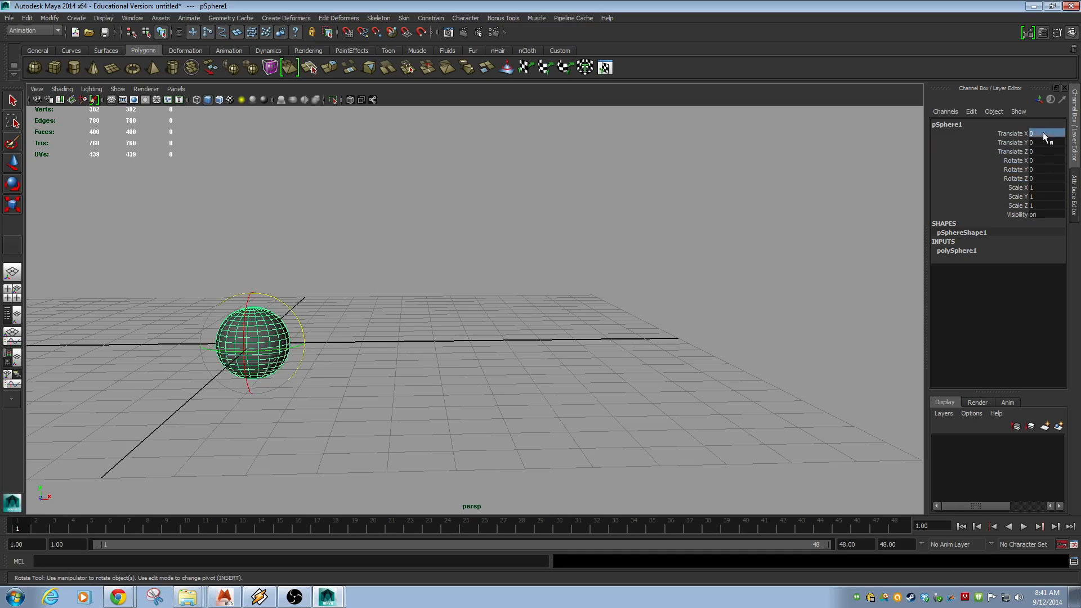
text(5)
key(Return)
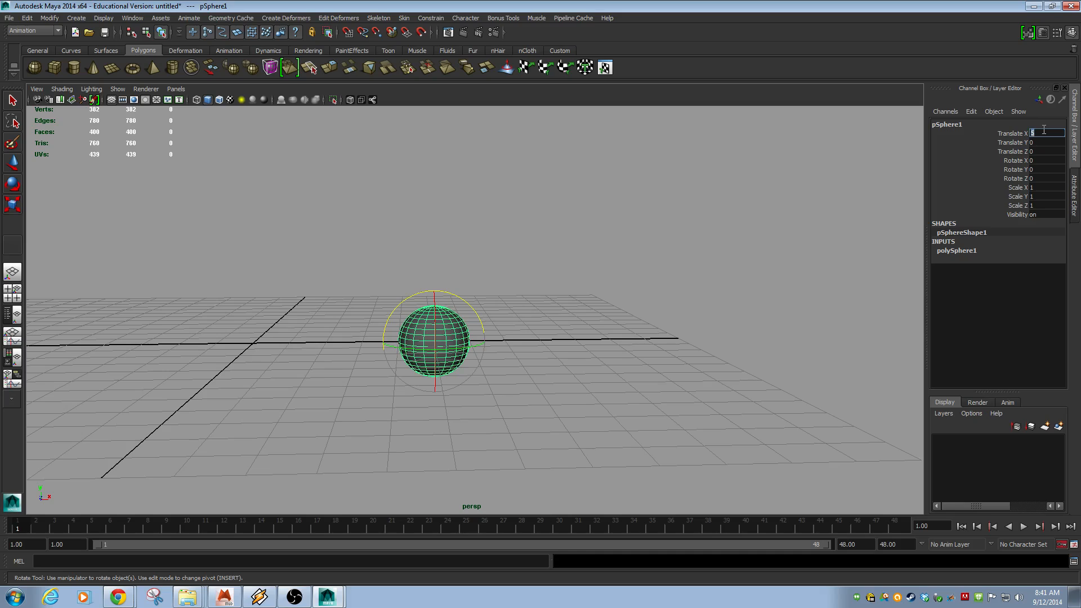
text(0)
key(Return)
click(540, 373)
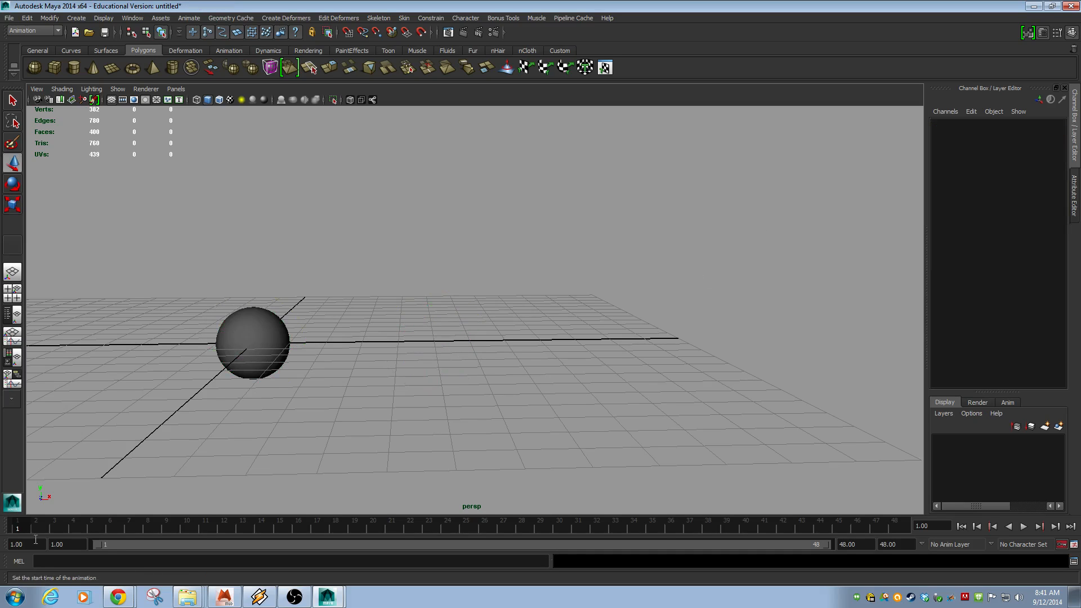
Step: Play the timeline, scrub it to frame 24 and return to frame 1
key(alt+v)
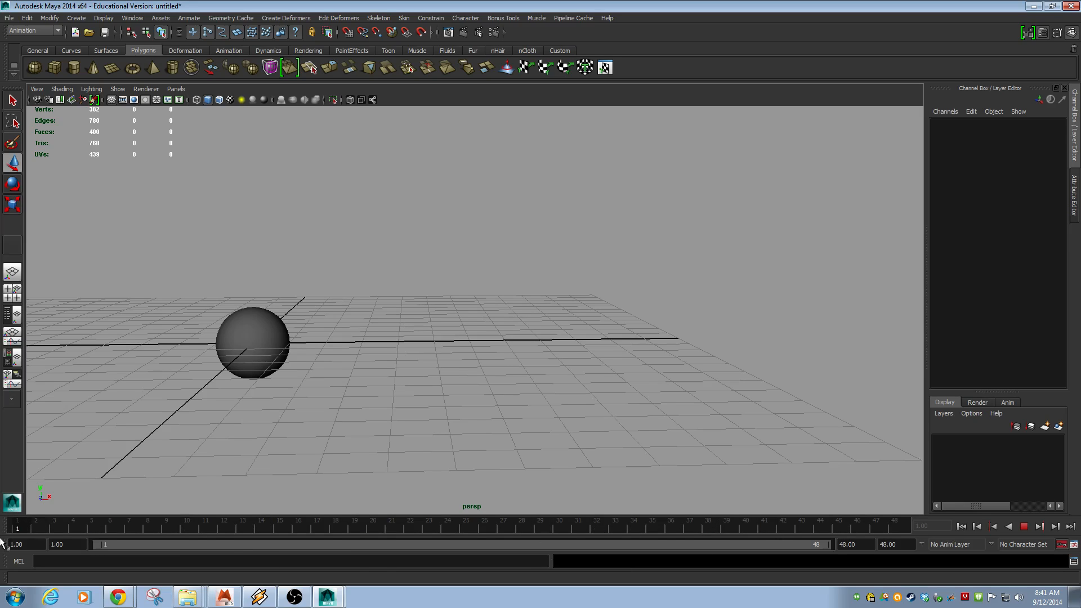
drag(0, 538, 44, 525)
drag(455, 527, 451, 529)
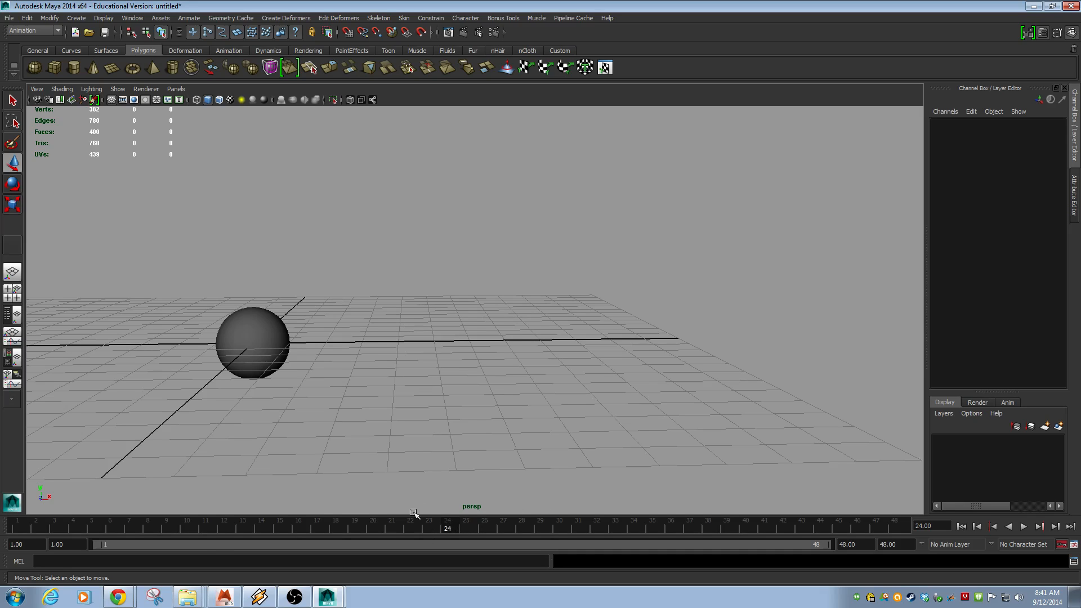
drag(22, 529, 442, 530)
click(24, 525)
Step: Select the sphere and set a keyframe on all its transform channels at frame 1
alt+drag(365, 398, 418, 406)
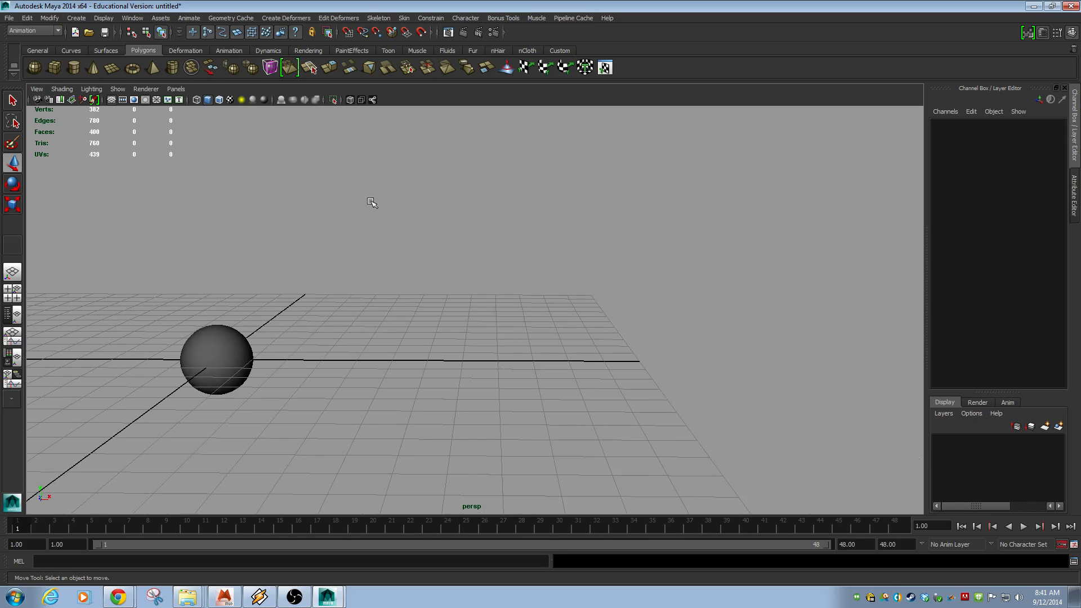
alt+middle_drag(507, 302, 515, 348)
alt+drag(515, 348, 466, 355)
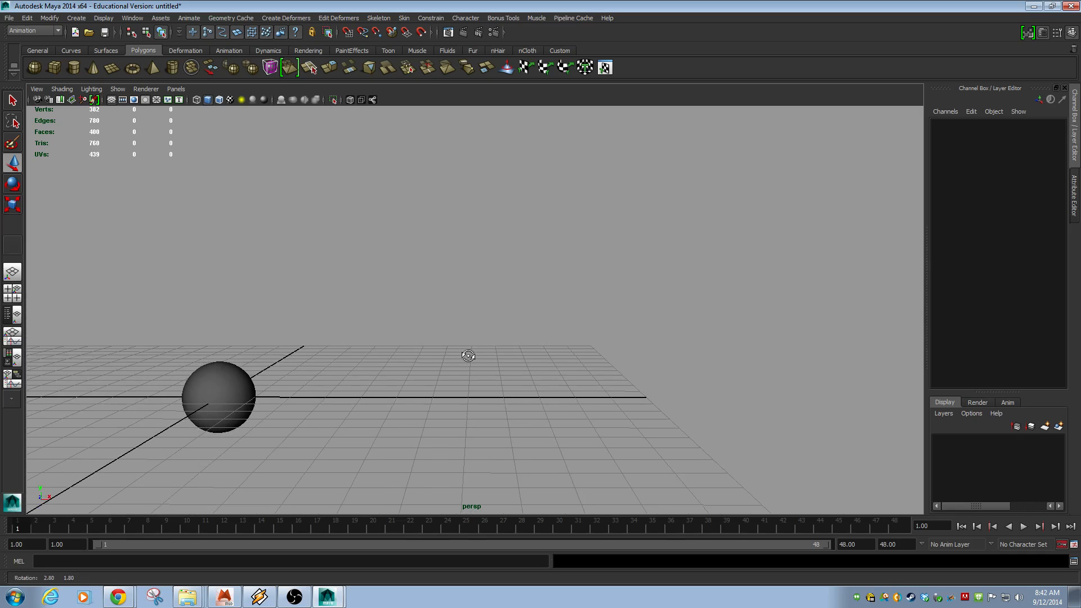
click(239, 385)
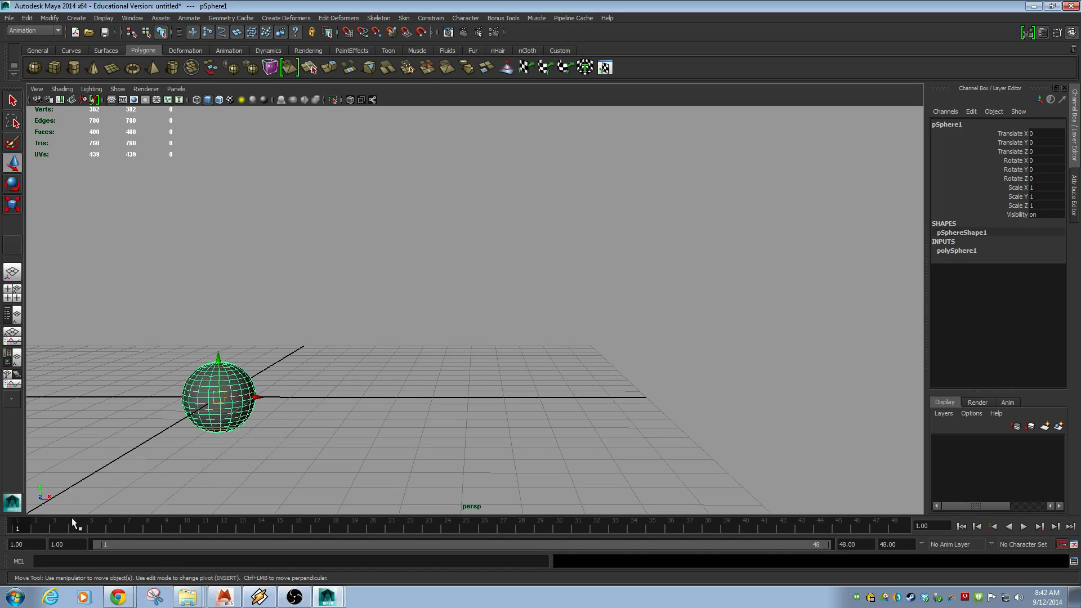
key(s)
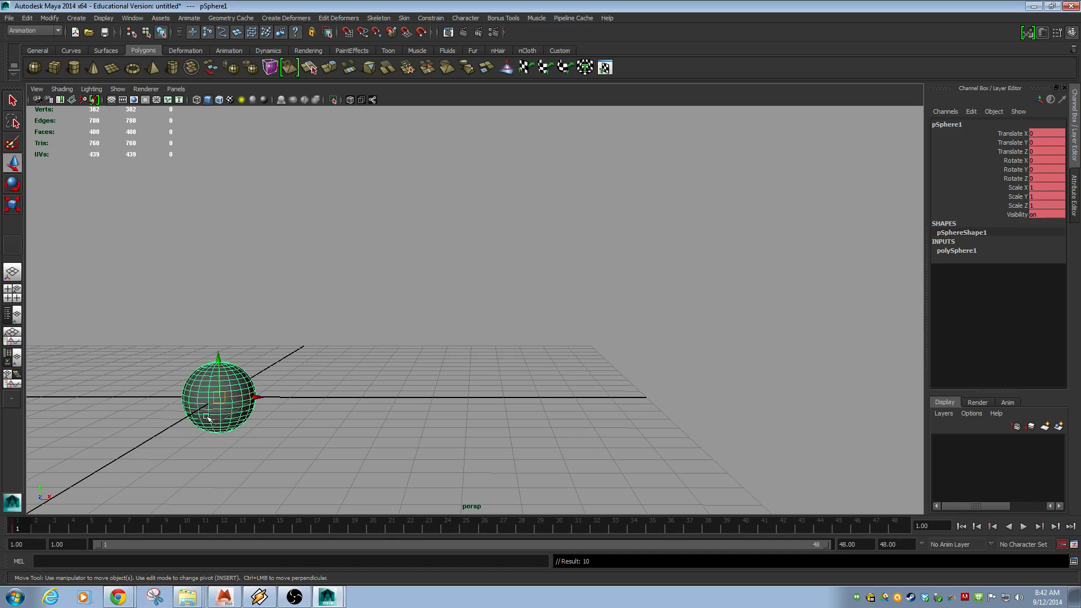
Step: Try moving the sphere to about 10.3 on X at frame 24 without setting a key, and scrub back through the timeline
alt+drag(208, 460, 210, 458)
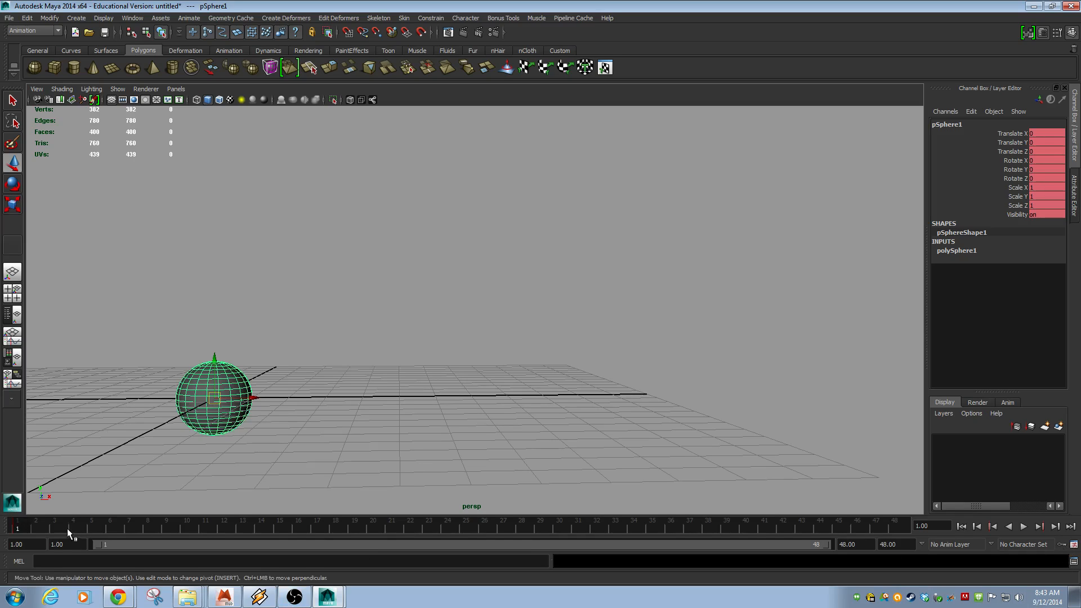
key(alt+v)
click(448, 529)
drag(246, 398, 617, 392)
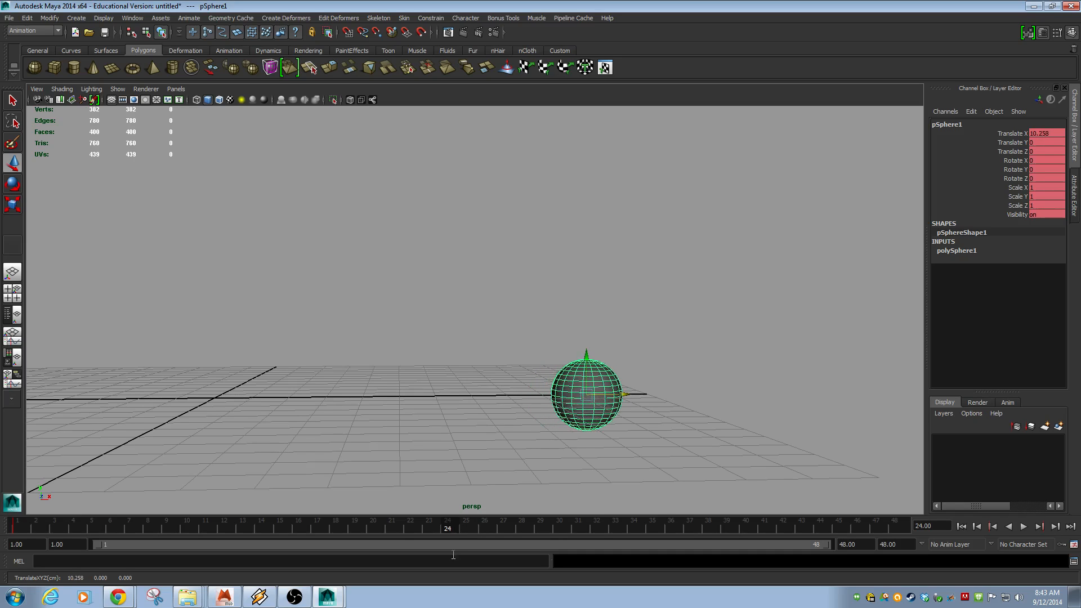
drag(447, 529, 171, 529)
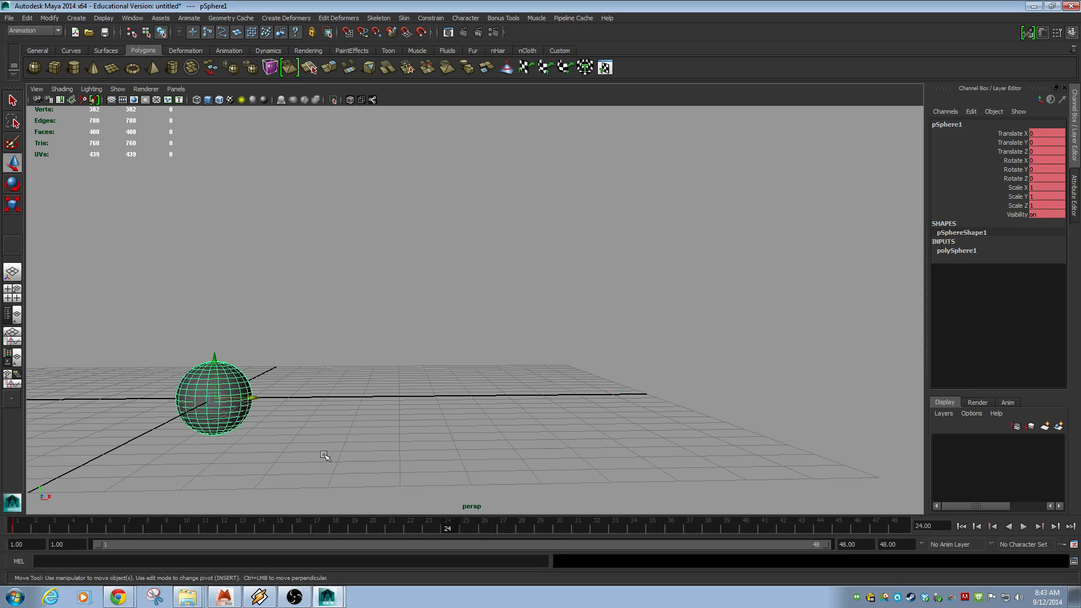
Step: Try moving the unkeyed sphere to about 8.3 on X at frame 24, and play and stop the animation
drag(257, 399, 560, 396)
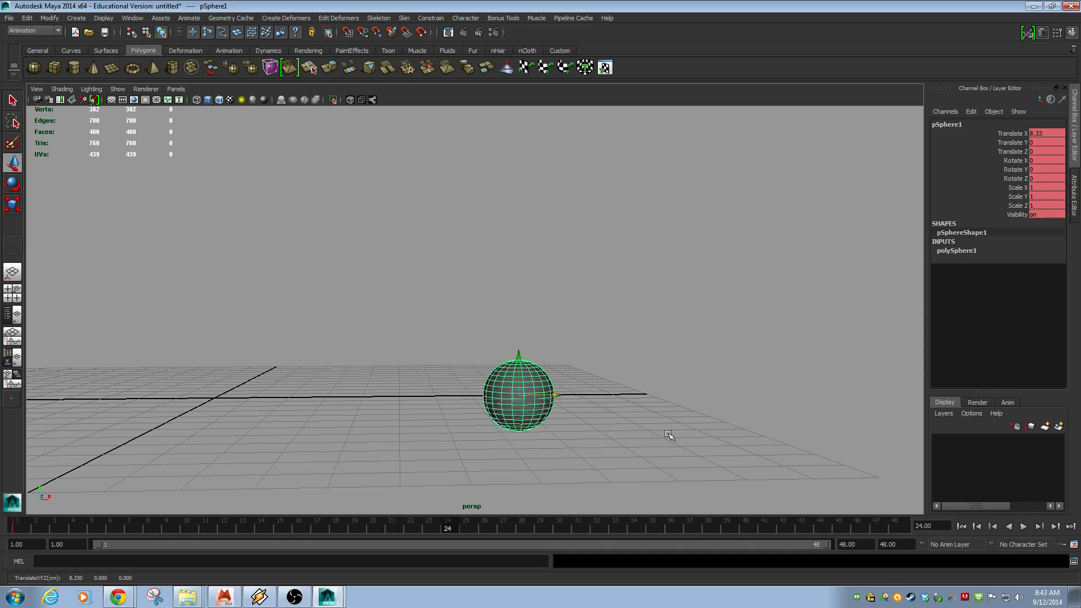
key(alt+v)
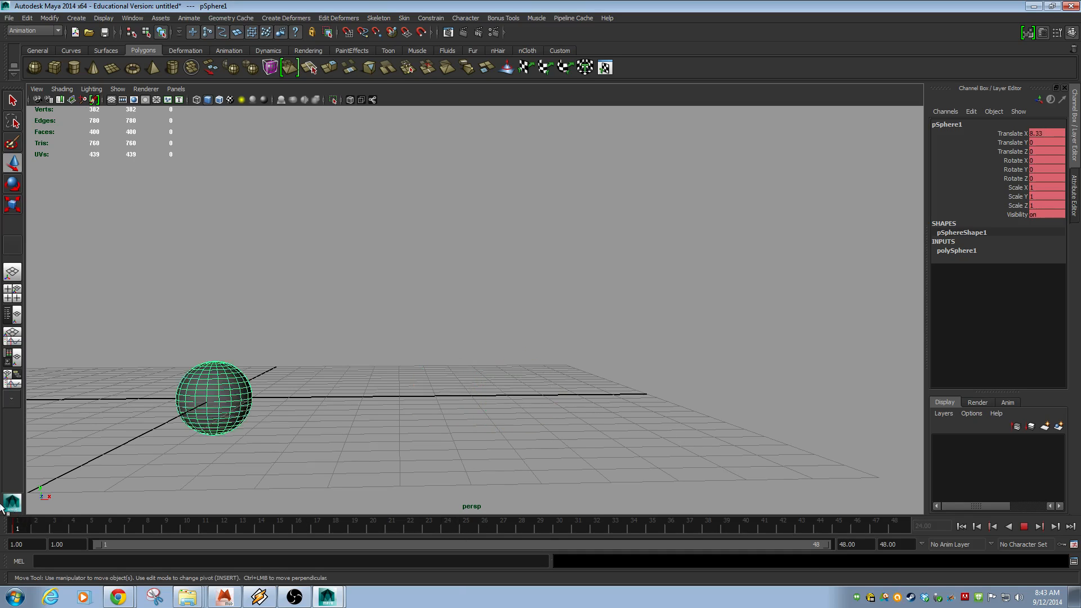
click(1022, 526)
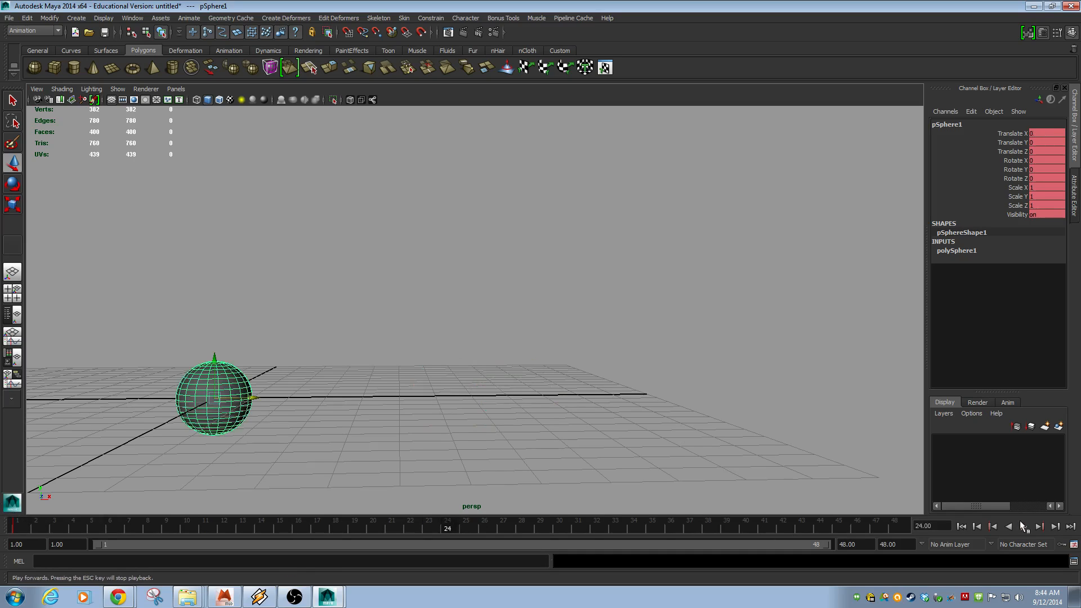
Step: Enable automatic keyframing, move the sphere to about 9.3 on X at frame 24 and play the animation
click(1063, 546)
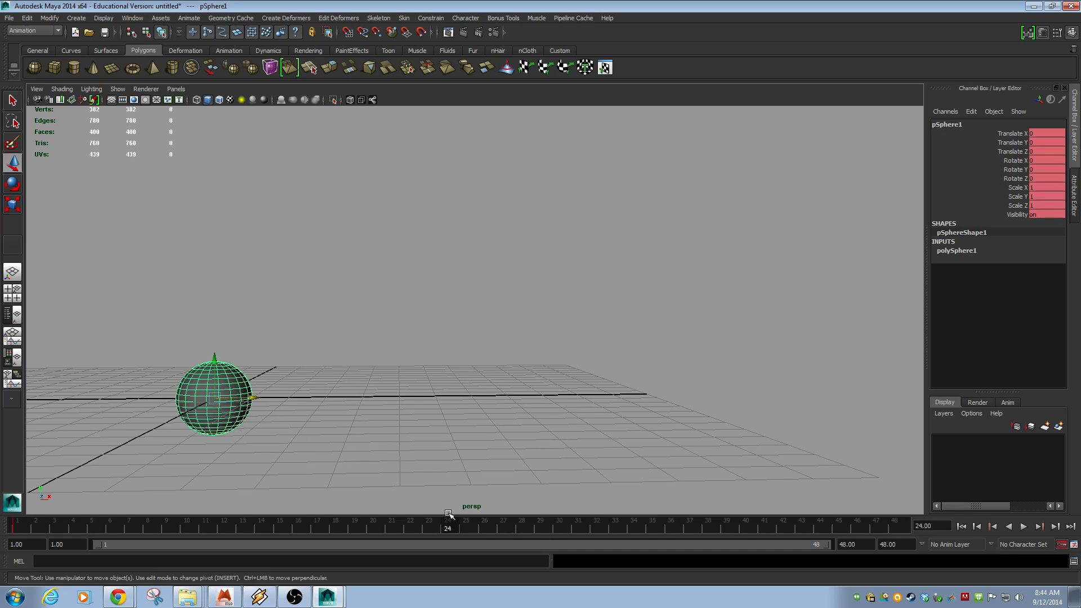
drag(253, 398, 586, 401)
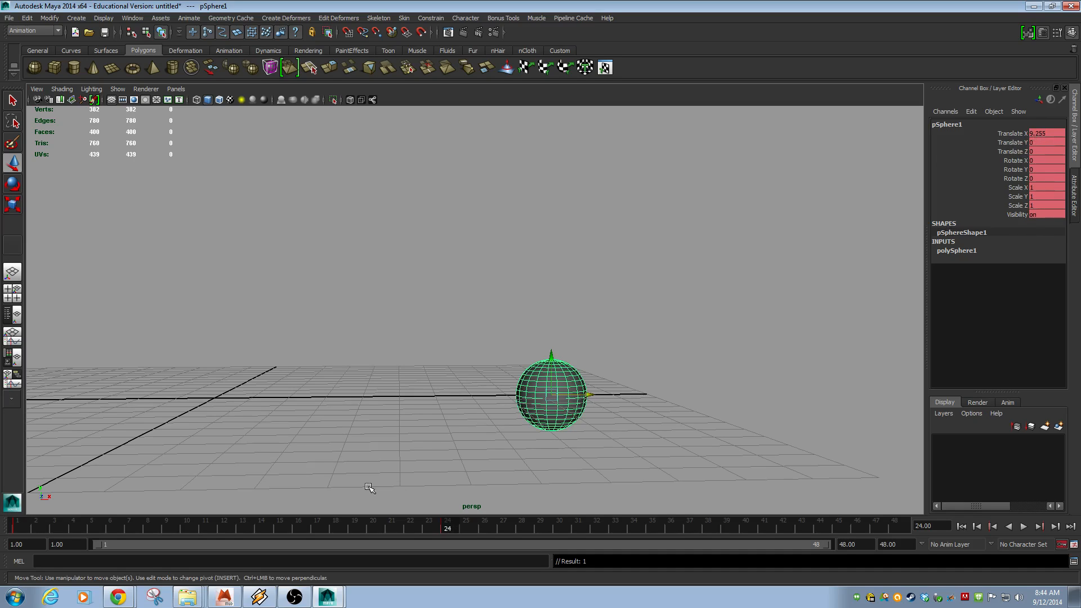
key(alt+v)
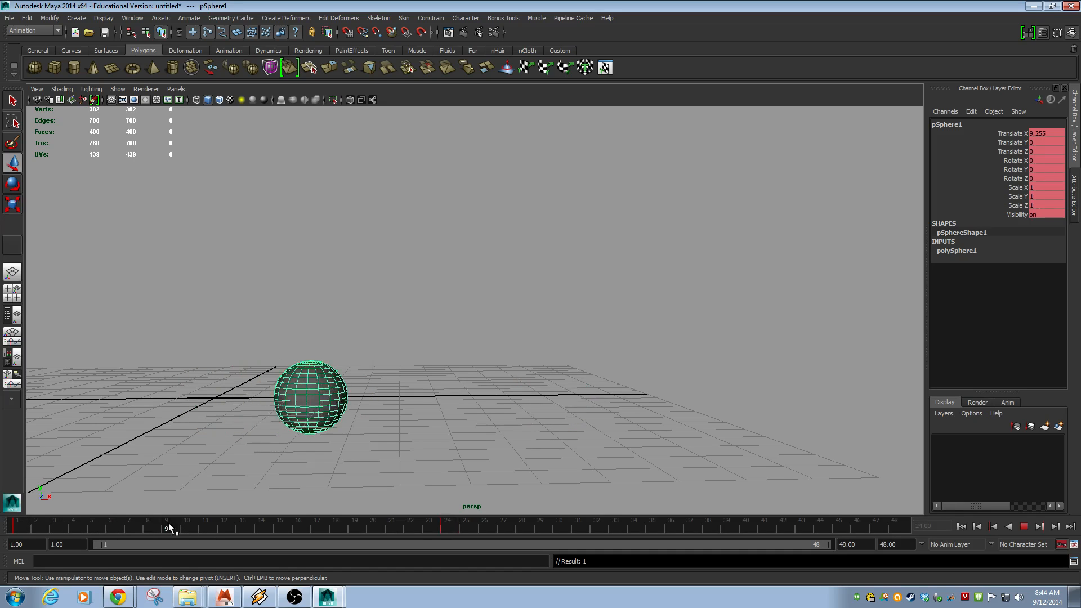
Step: Raise the sphere to about 6.2 on Y at frame 12 with automatic keyframing, play the animation and stop it
click(232, 526)
drag(381, 361, 378, 141)
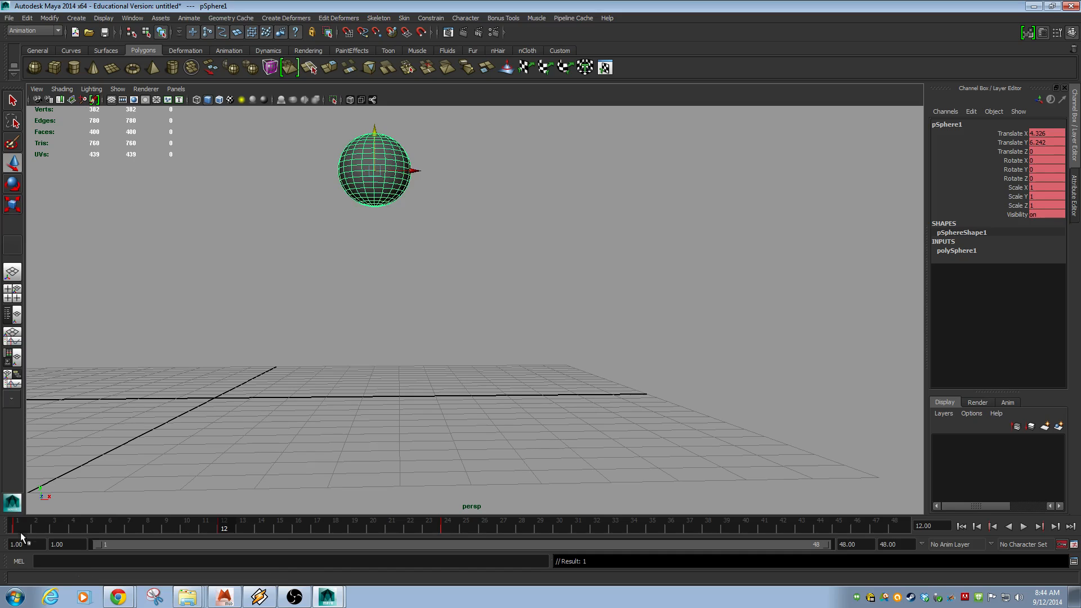
key(alt+v)
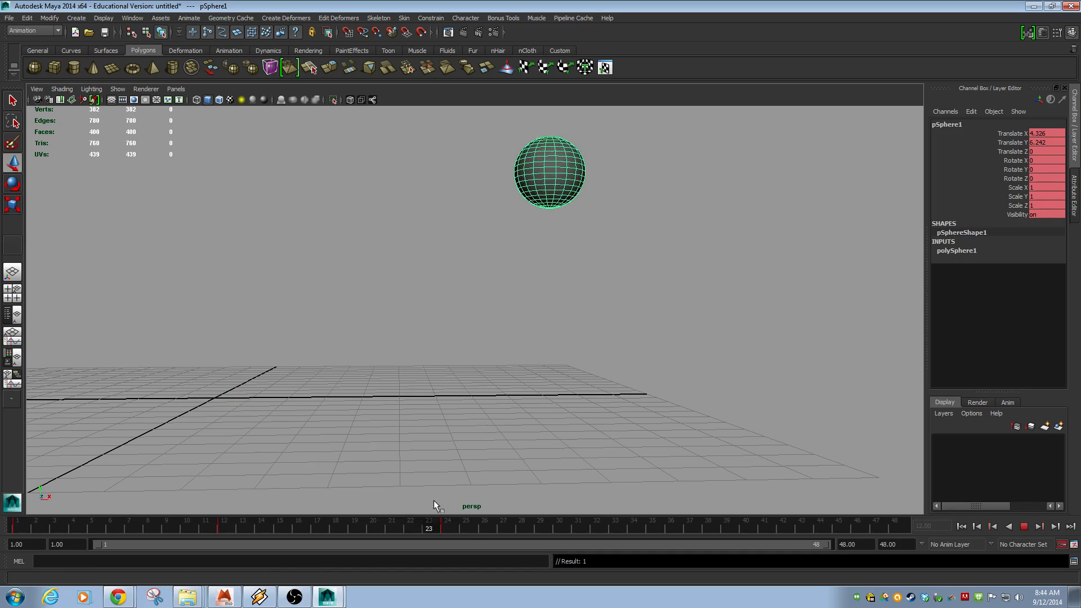
key(alt+v)
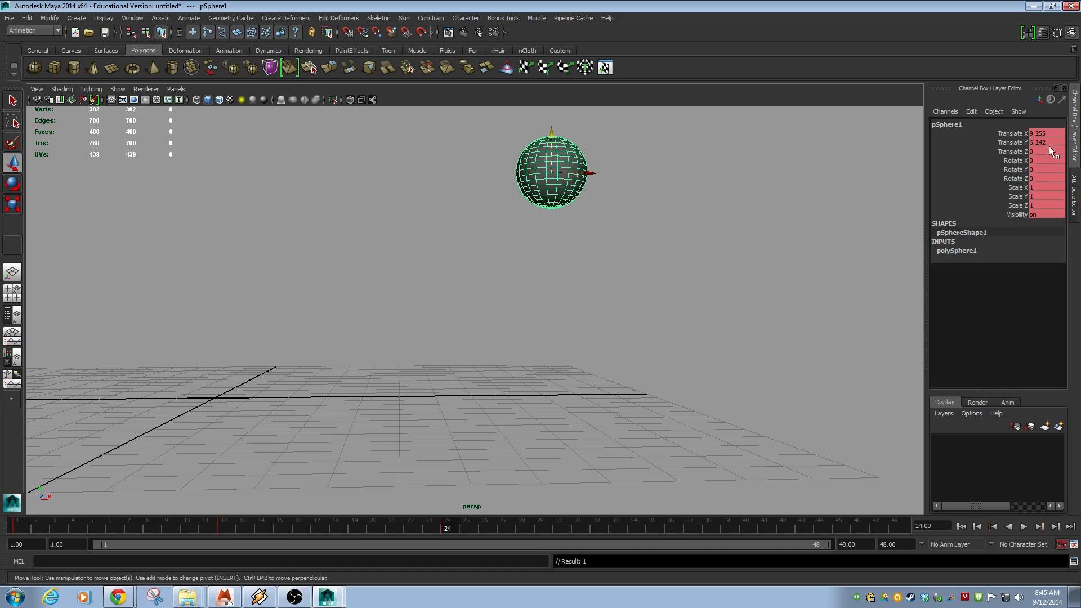
Step: Set the sphere's Translate Y to 0 at frame 24 and keyframe all its transform channels there
text(0)
key(Return)
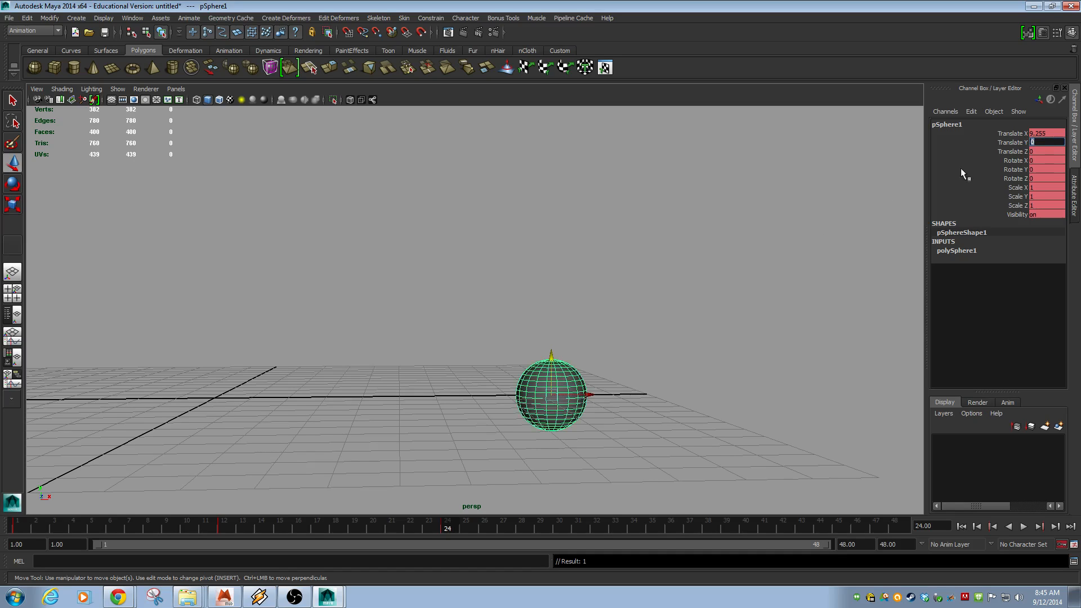
click(674, 285)
click(552, 390)
key(s)
Step: Check the sphere's pose at frames 12 and 1, and play the arcing animation
click(228, 524)
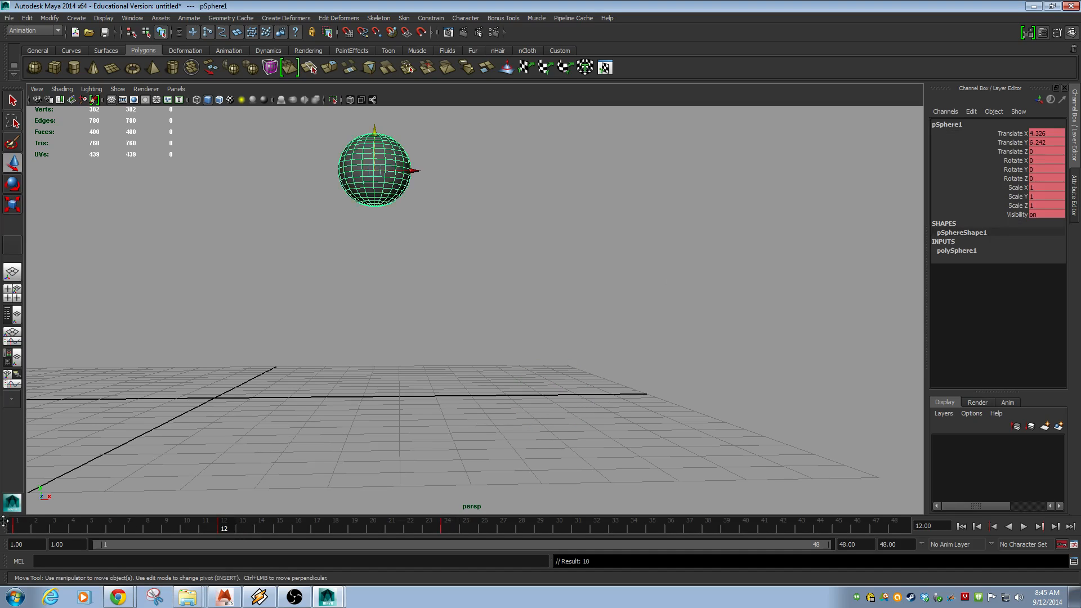
click(16, 525)
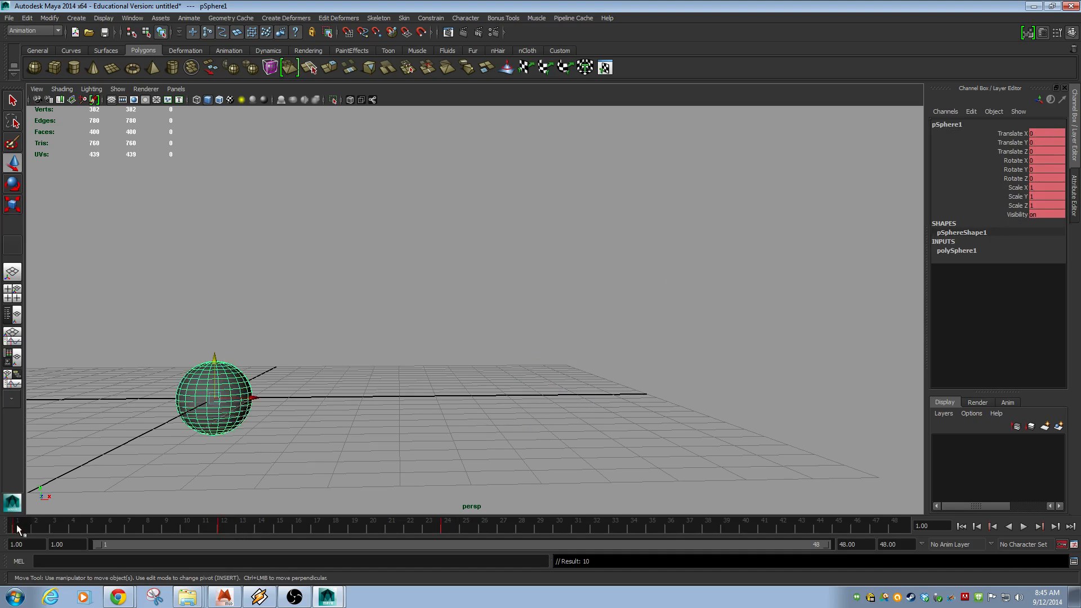
key(alt+v)
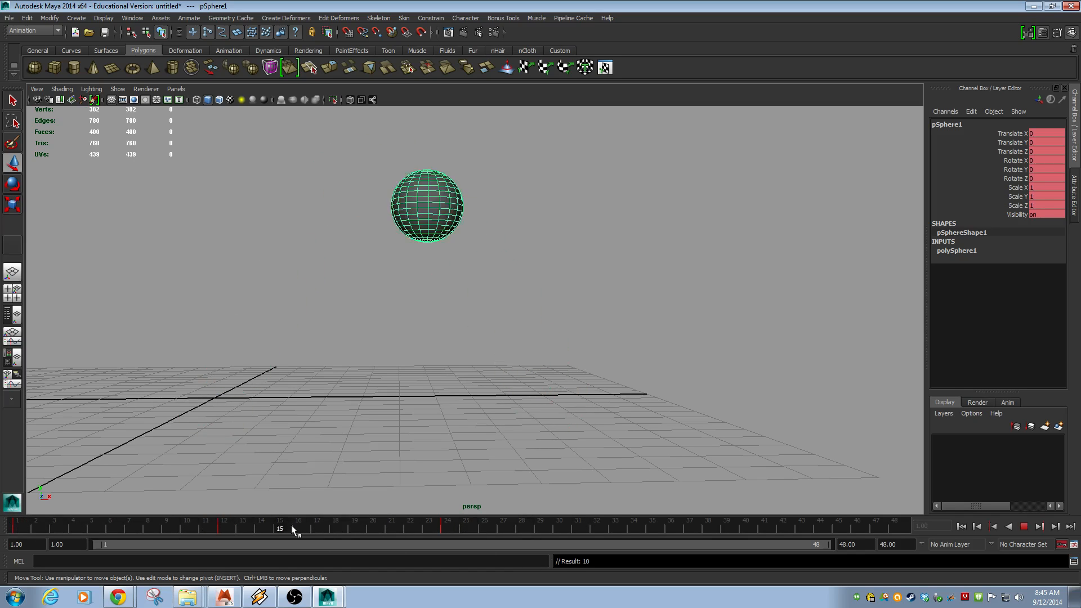
Step: Move the sphere to about 19.2 on X at frame 48 with automatic keyframing
click(228, 527)
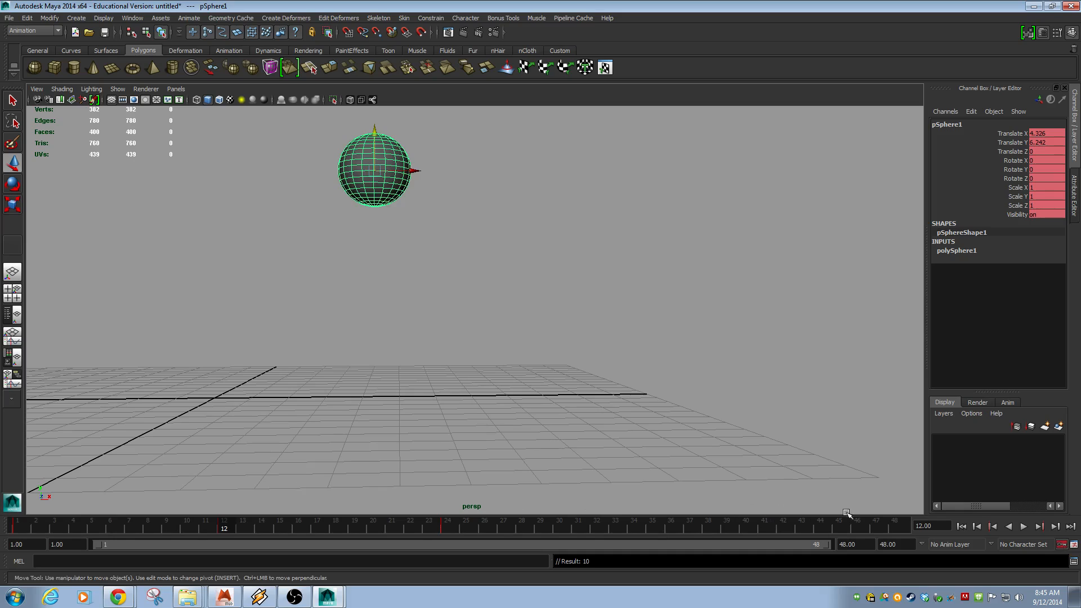
click(900, 524)
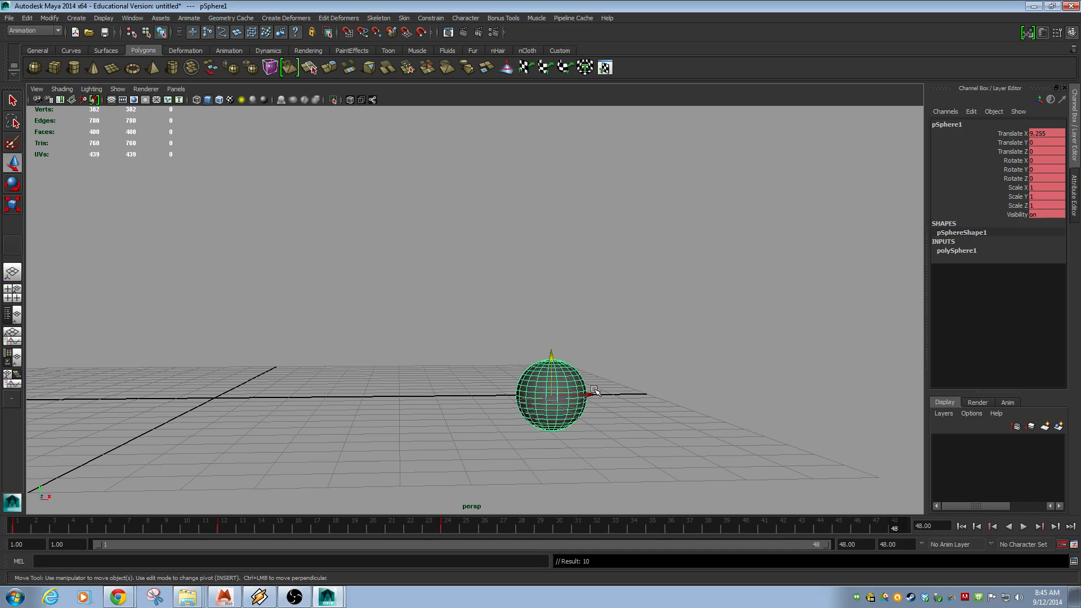
drag(596, 394, 917, 394)
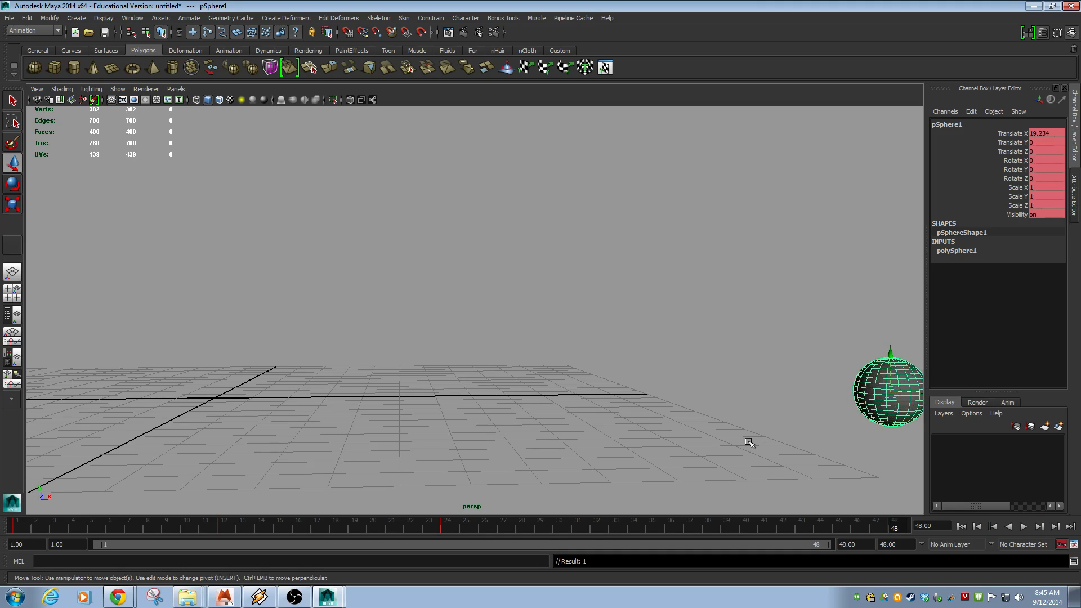
alt+middle_drag(748, 441, 528, 435)
alt+drag(529, 434, 559, 438)
Step: Compare the sphere's poses at frames 24 and 48, and raise it to about 4.4 on Y at frame 36
click(447, 525)
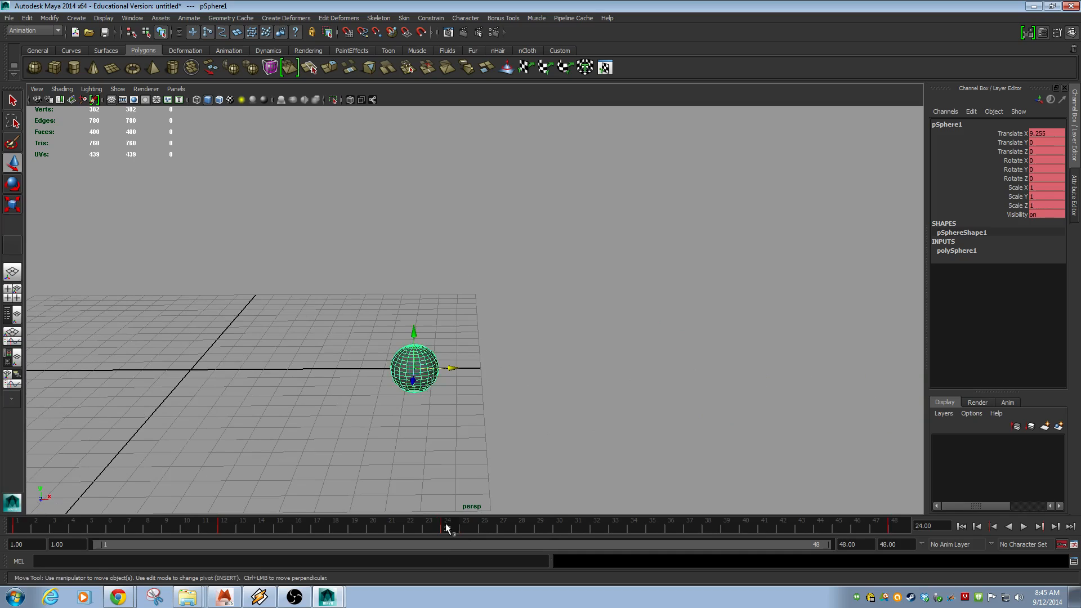
drag(832, 530, 896, 526)
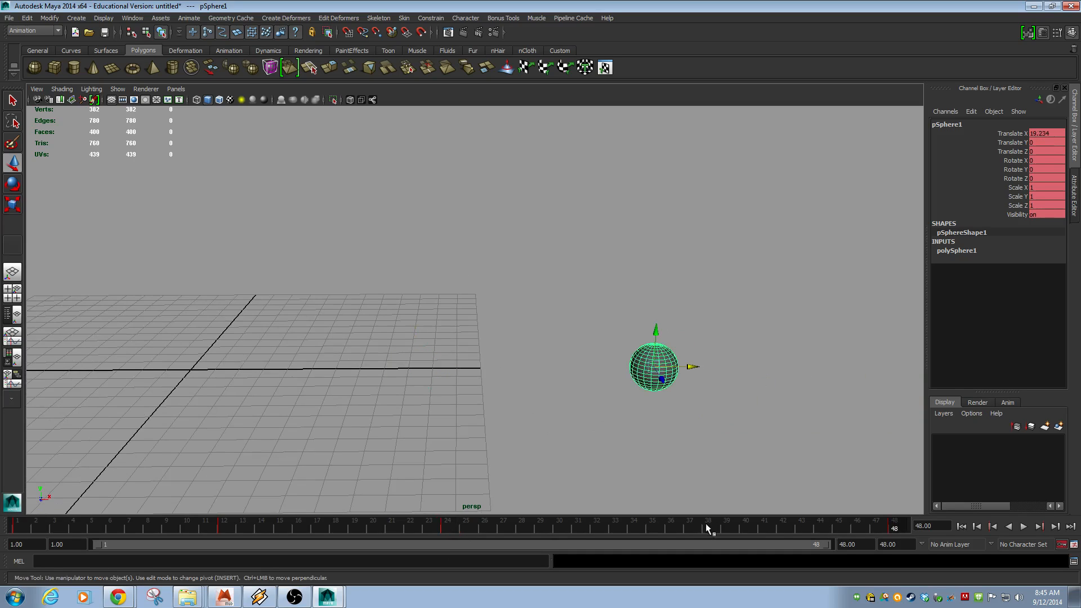
drag(705, 525, 671, 529)
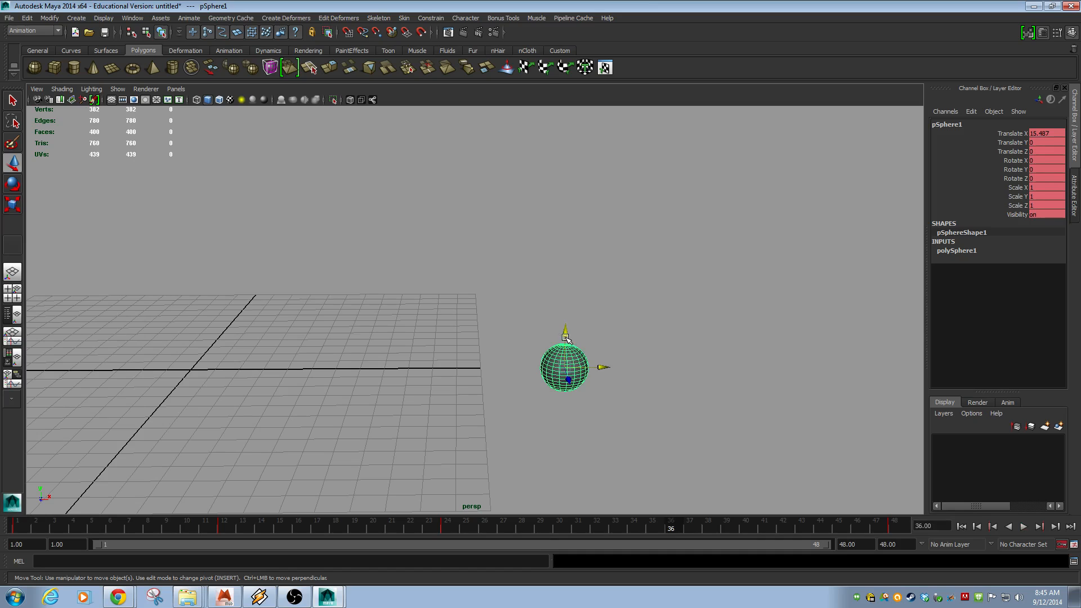
drag(567, 339, 567, 250)
alt+drag(474, 329, 506, 299)
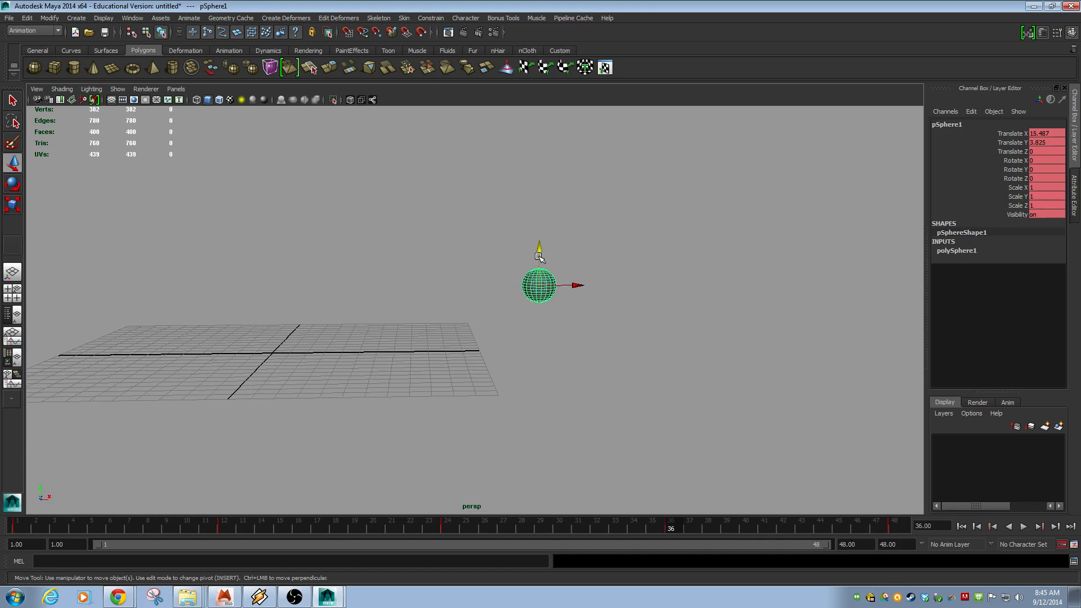
drag(539, 257, 541, 242)
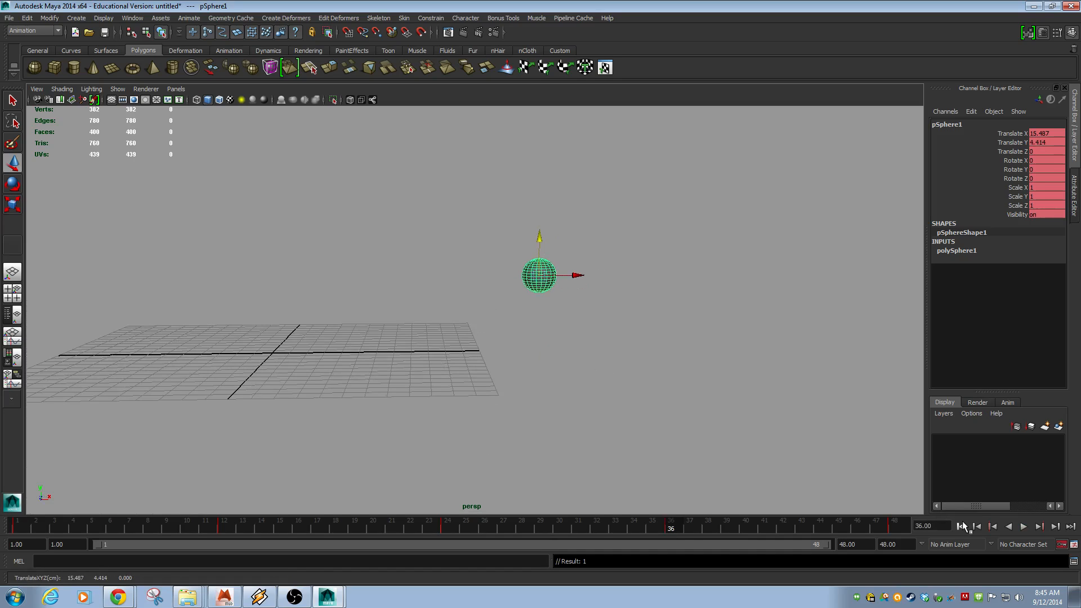
Step: Set the sphere's Translate Y to 0 at frame 48 and keyframe all its transform channels there
click(897, 523)
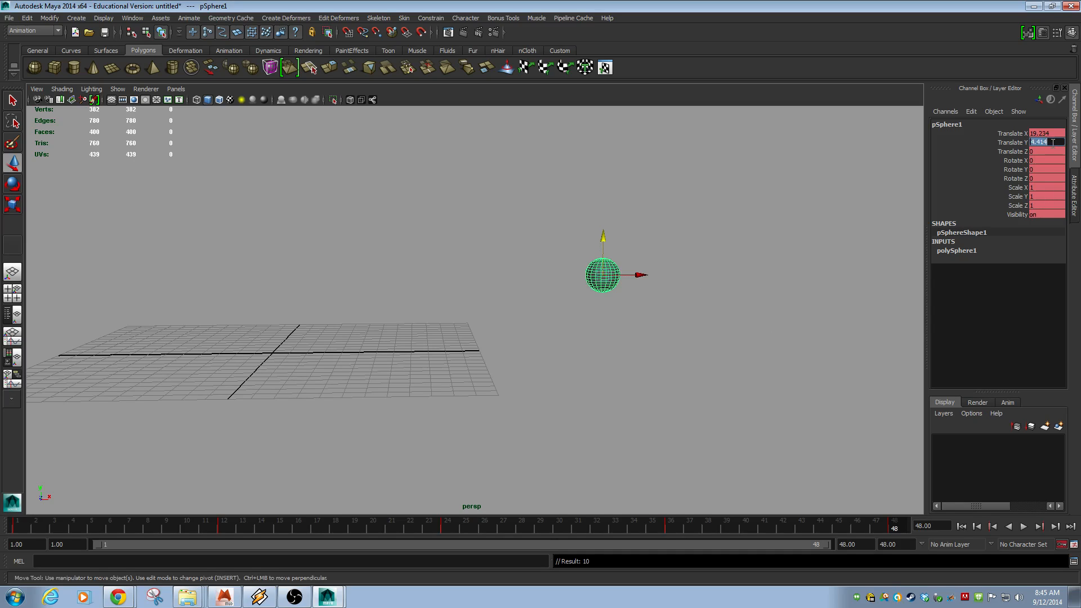
text(0)
key(Return)
text(s)
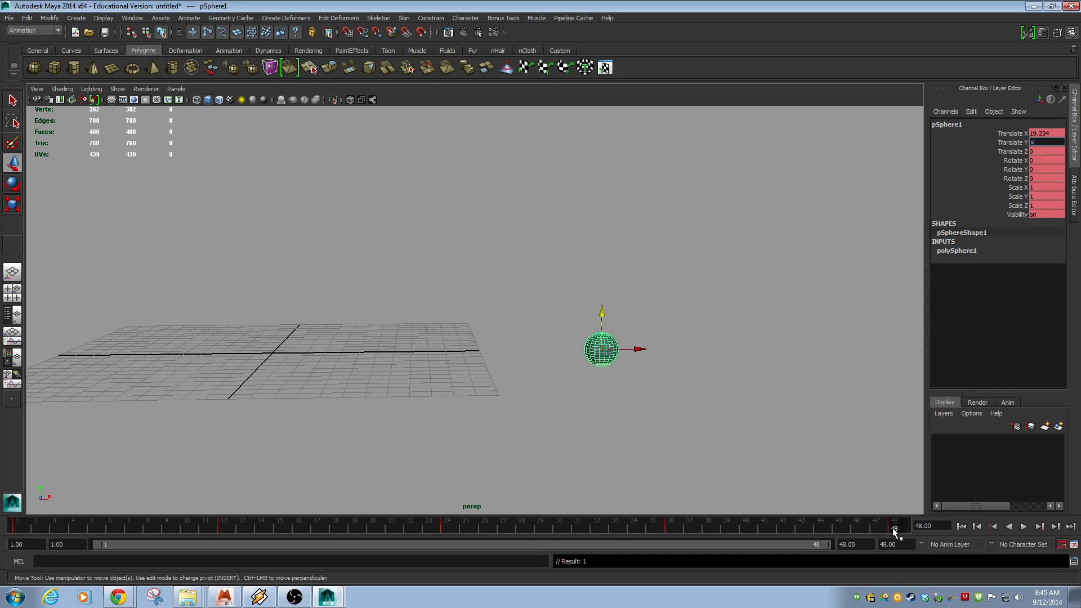
click(634, 256)
click(612, 350)
key(s)
Step: Jump back and forth through the sphere's keyframes from frame 1 to 48 to examine each pose, and return to frame 1
key(comma)
key(comma)
key(comma)
key(comma)
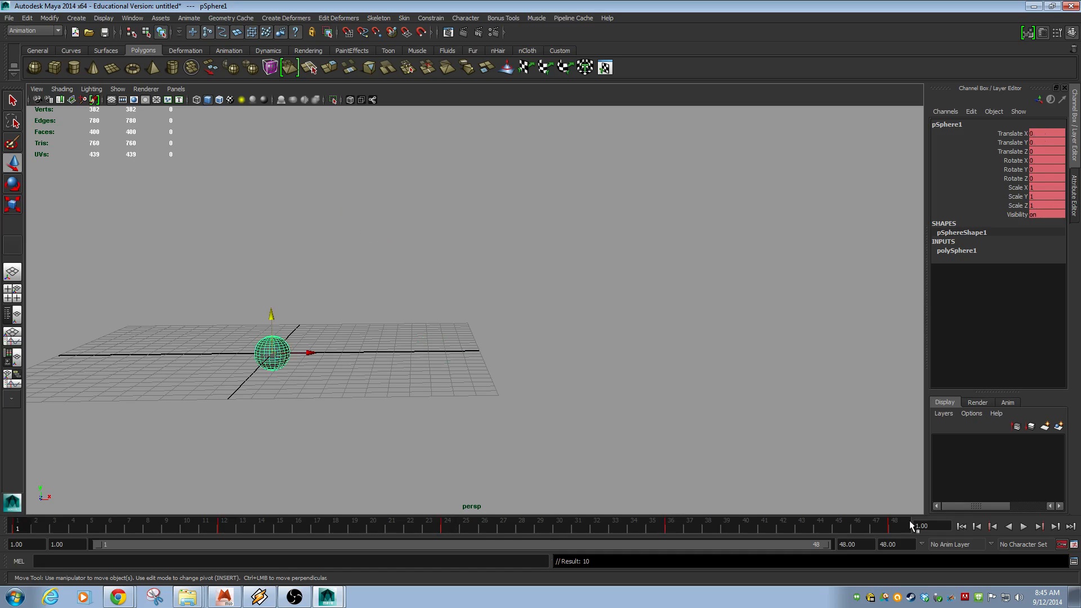
key(period)
key(period)
key(period)
key(period)
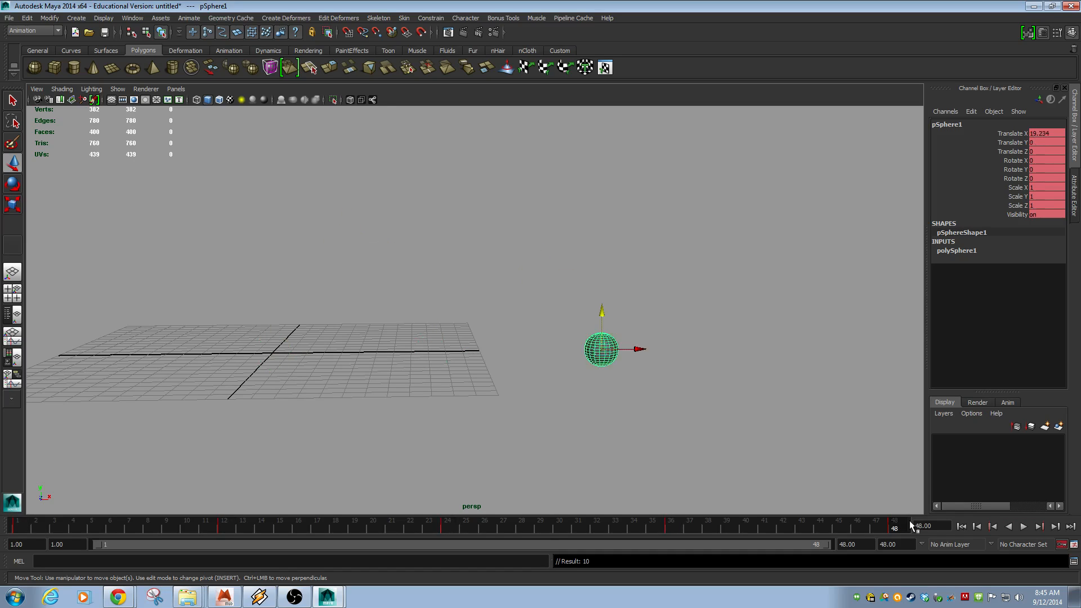
key(comma)
key(comma)
key(comma)
key(comma)
key(period)
key(period)
key(period)
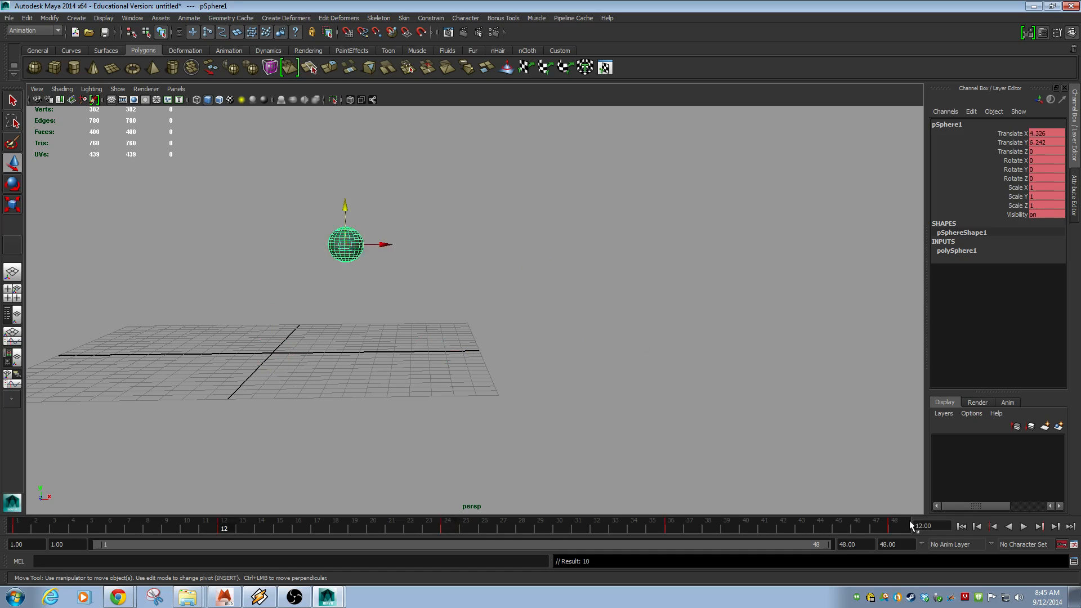
key(period)
key(comma)
key(comma)
key(comma)
key(comma)
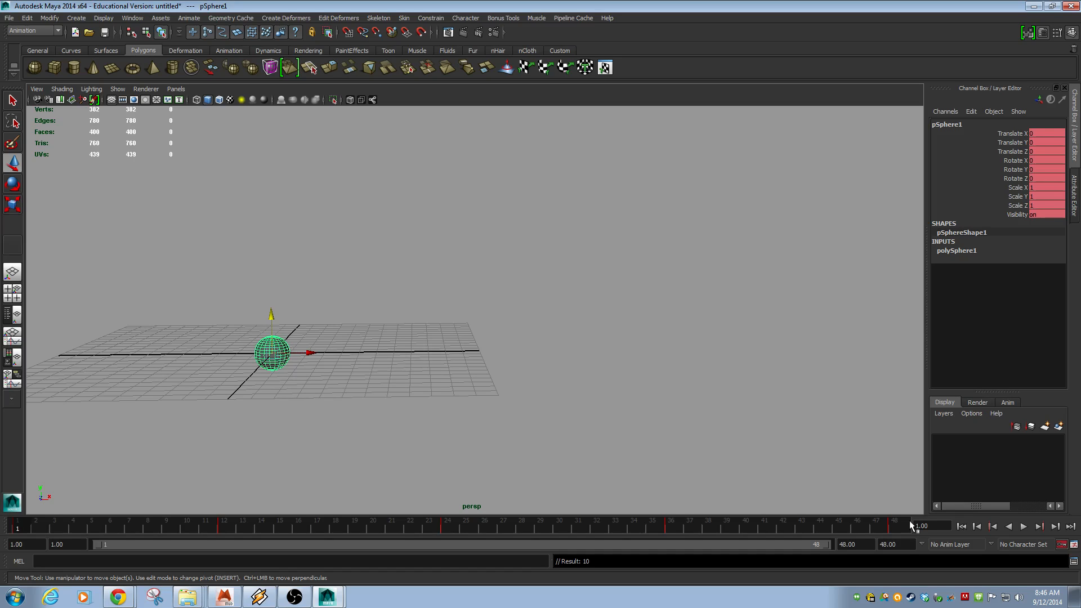
key(period)
key(period)
key(period)
key(period)
key(comma)
key(comma)
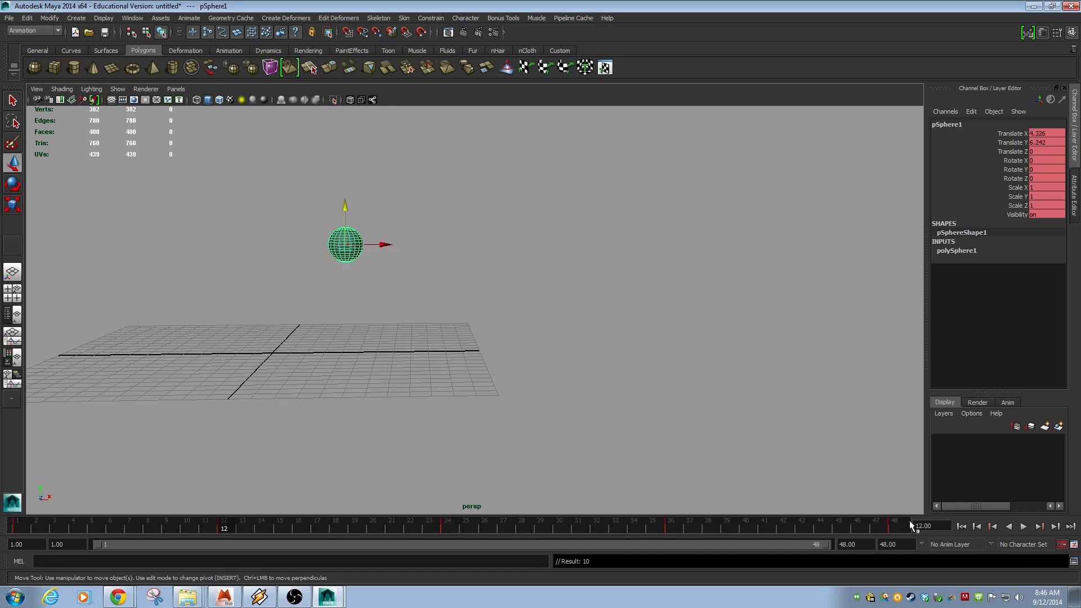
key(comma)
key(comma)
key(period)
key(period)
key(comma)
key(comma)
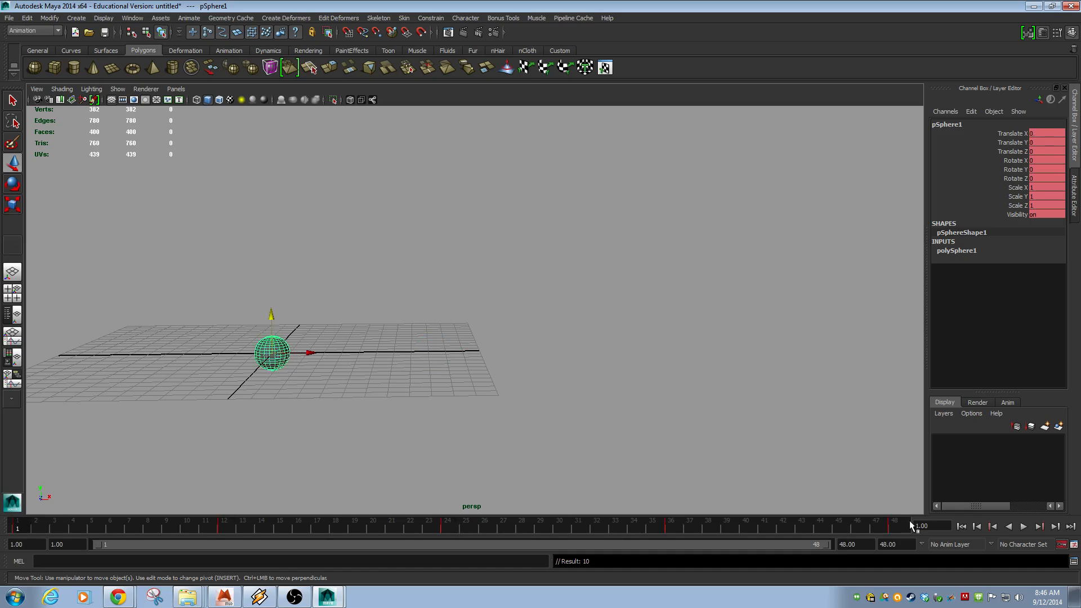
key(comma)
key(comma)
key(comma)
key(comma)
key(comma)
key(period)
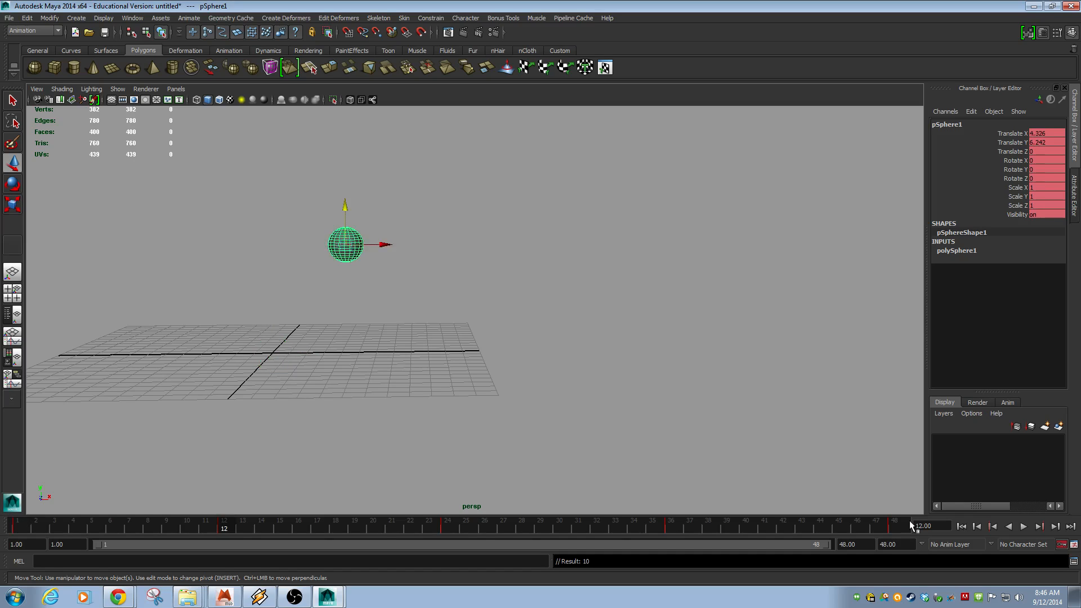
key(period)
key(period)
key(period)
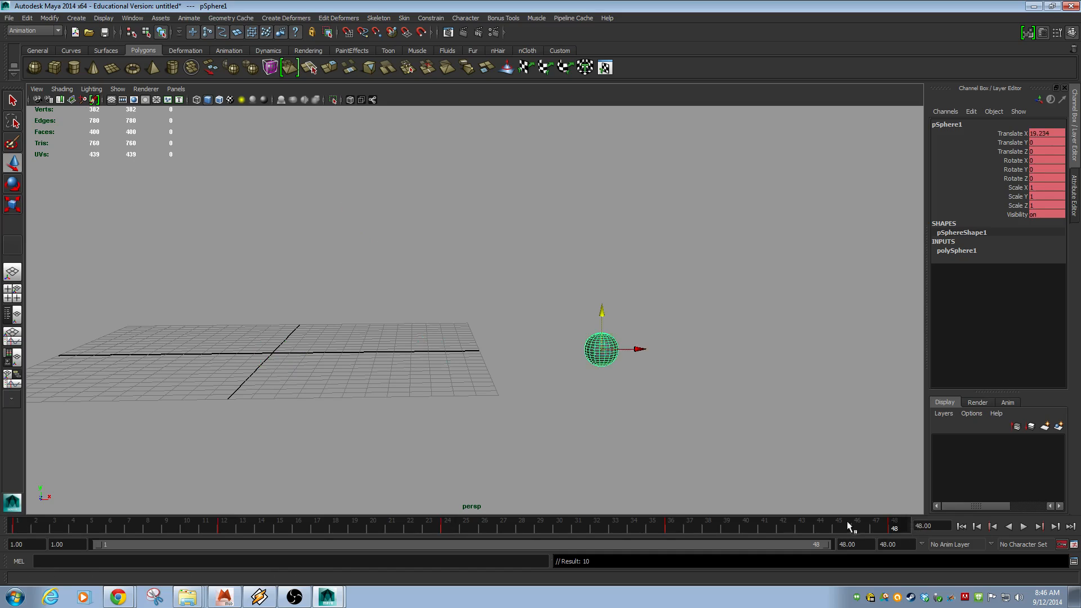
drag(894, 528, 17, 527)
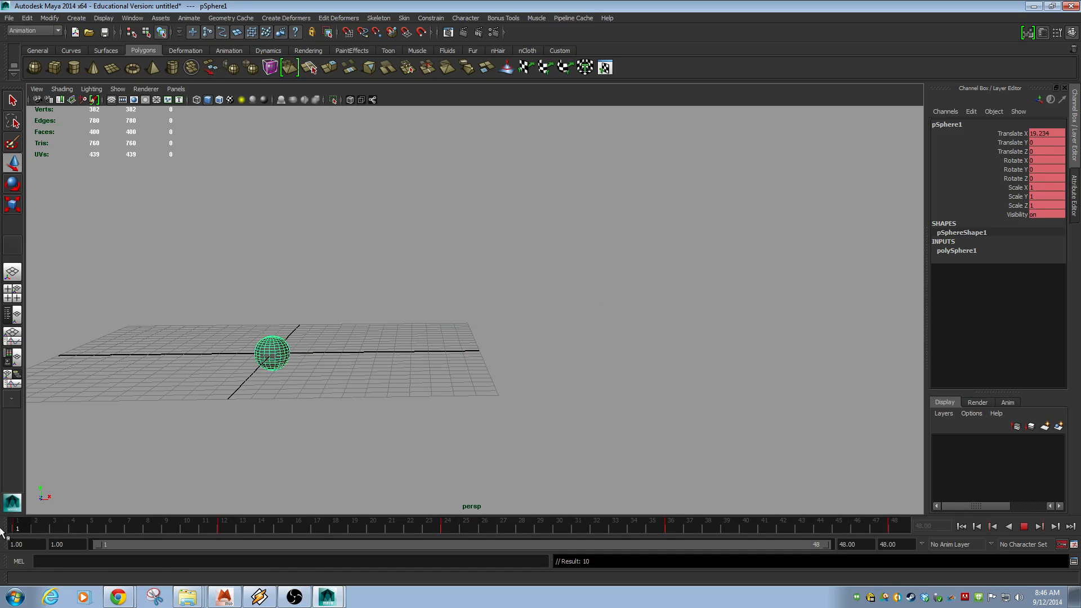
Step: Create a polygon plane at the origin and scale it uniformly to about 25.75
click(111, 67)
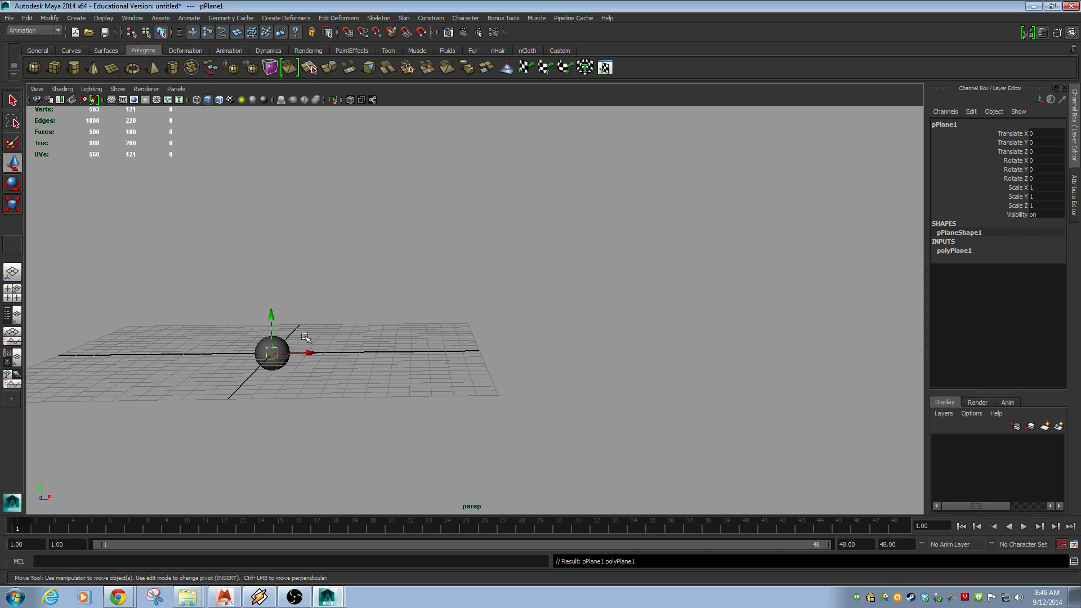
key(e)
key(r)
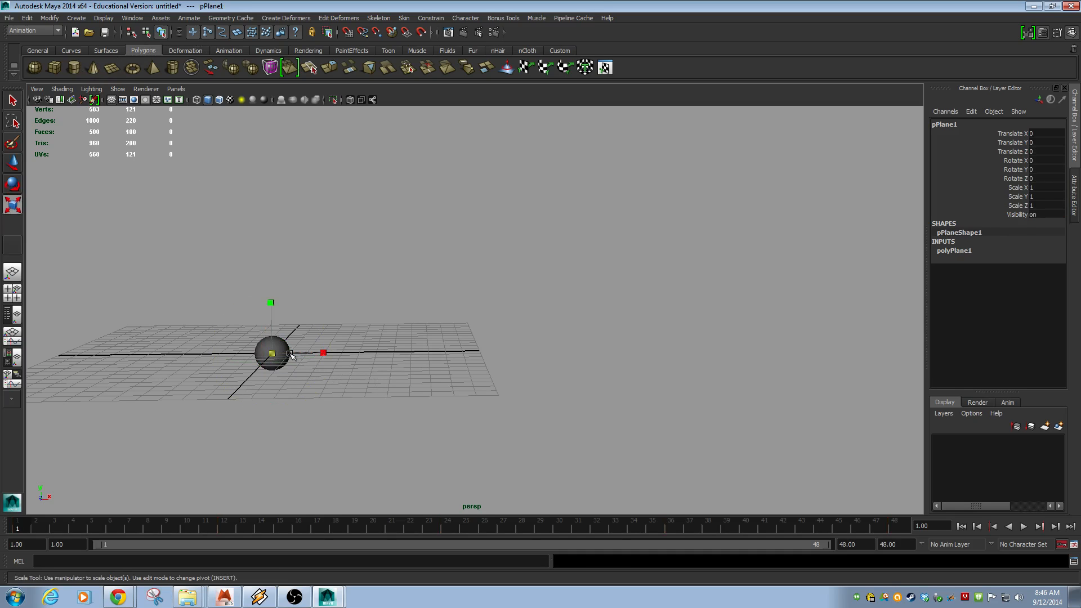
drag(272, 353, 577, 350)
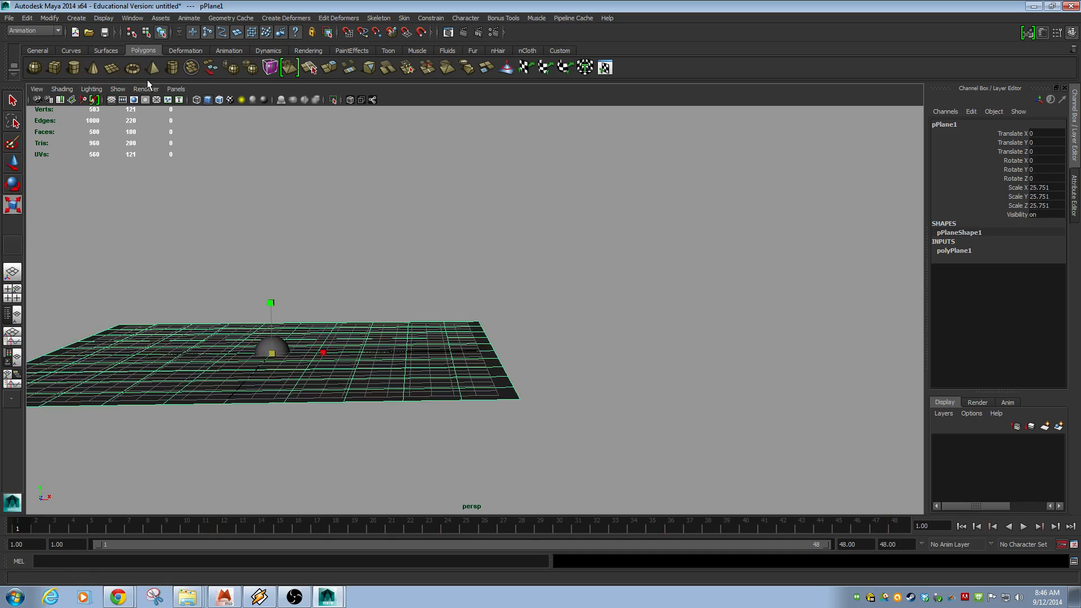
Step: Move the plane to about 10.7 on X and -0.93 on Y so it lies beneath the sphere's path
key(w)
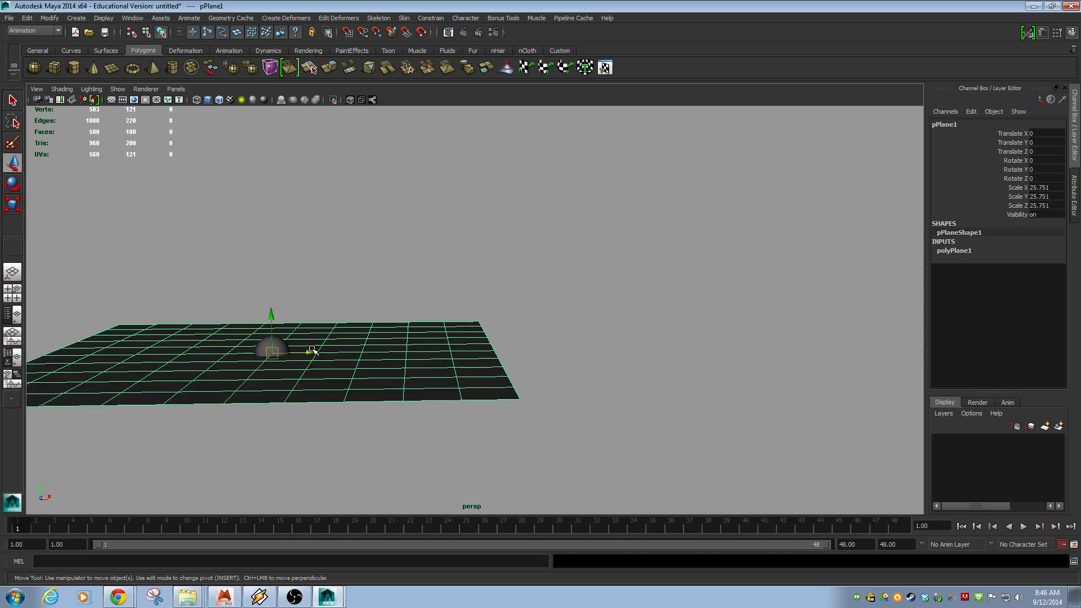
drag(309, 353, 494, 352)
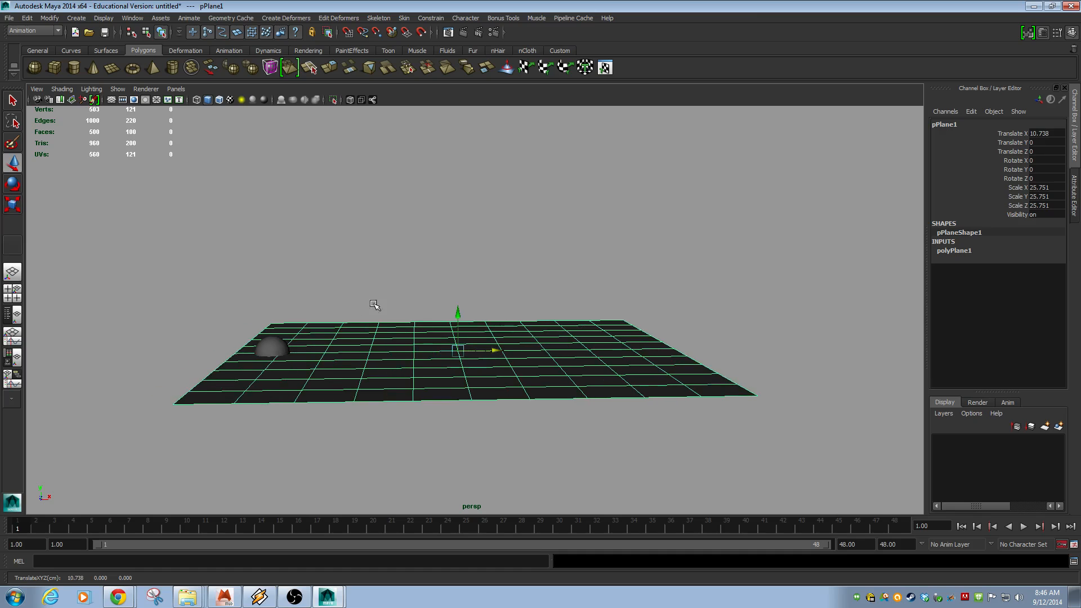
drag(455, 314, 453, 335)
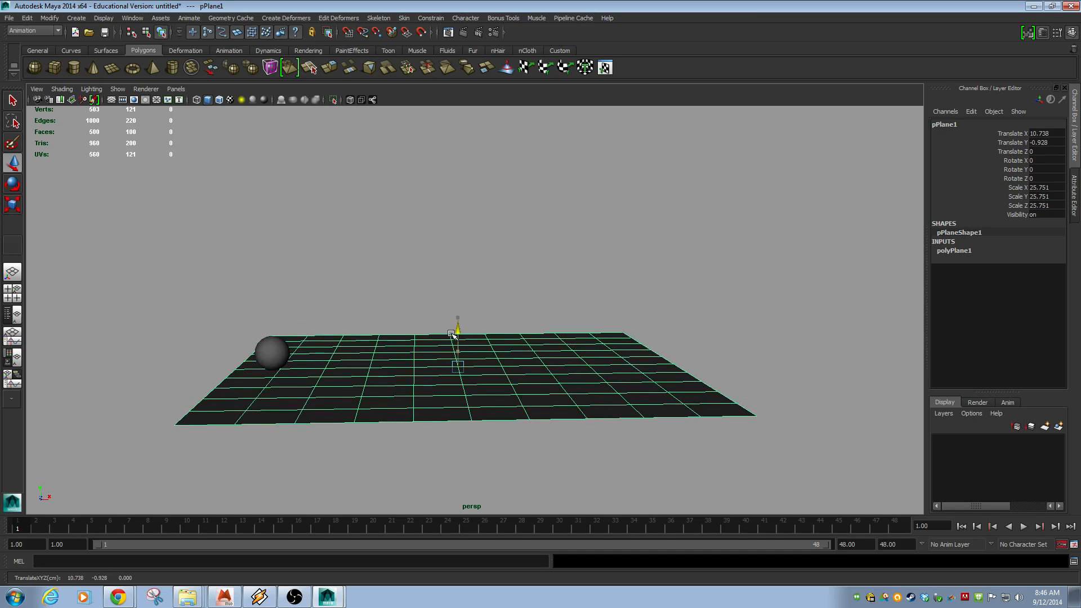
alt+drag(366, 345, 365, 334)
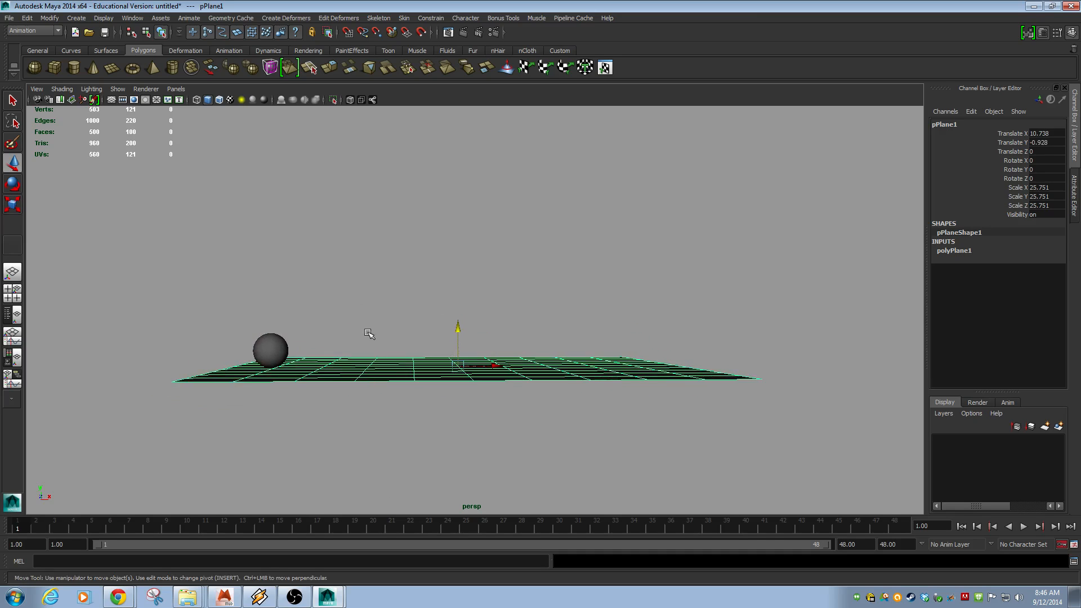
Step: Deselect the plane, play the sphere's bouncing animation above it and stop playback
click(379, 296)
click(1023, 526)
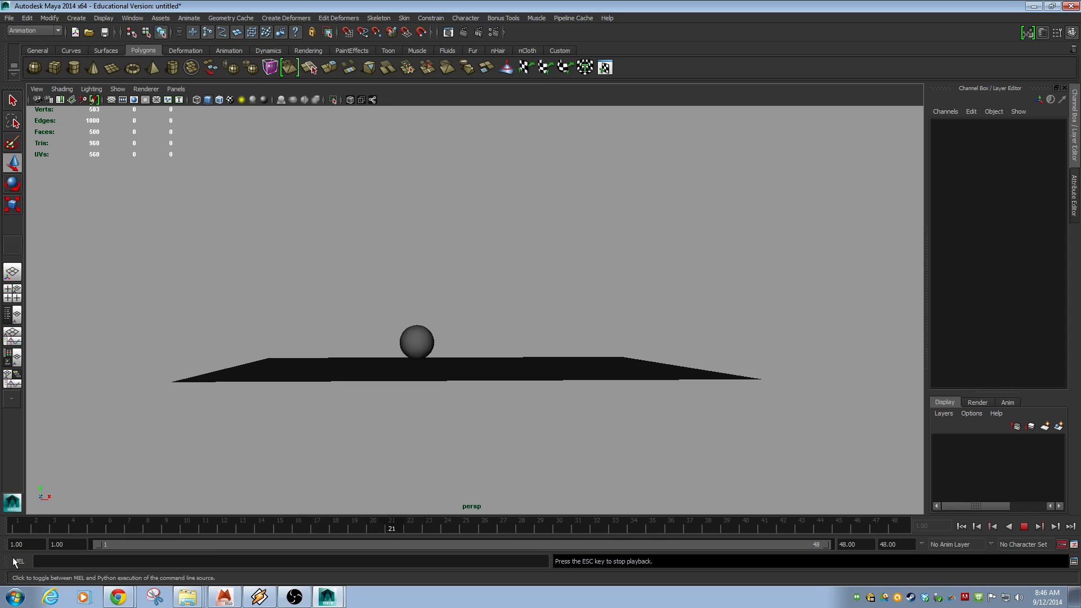
click(1024, 526)
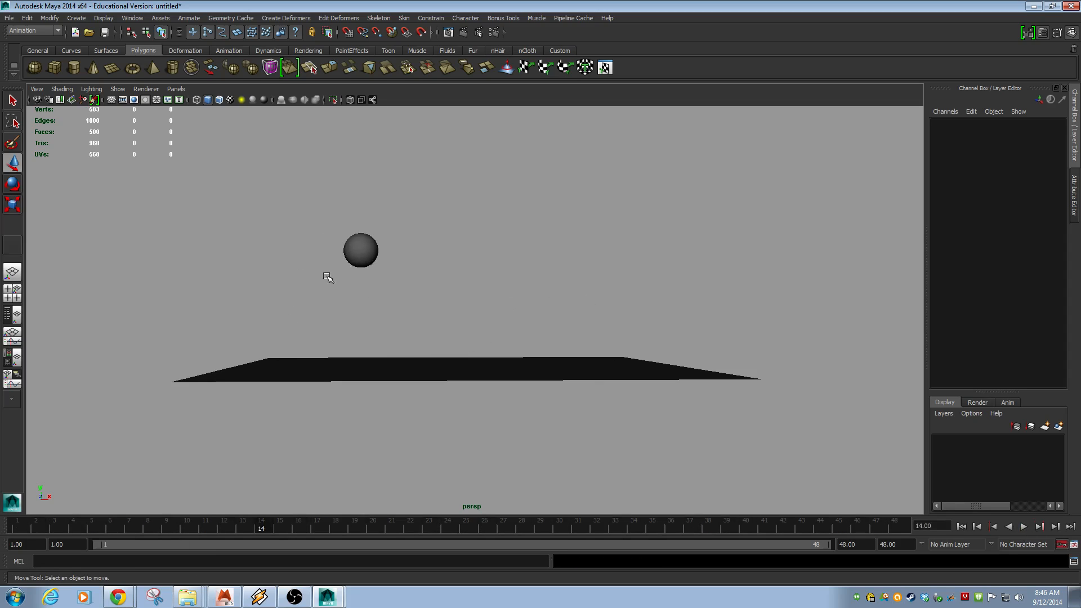
Step: Select the sphere, play the animation from frame 12 and return to frame 1
click(361, 252)
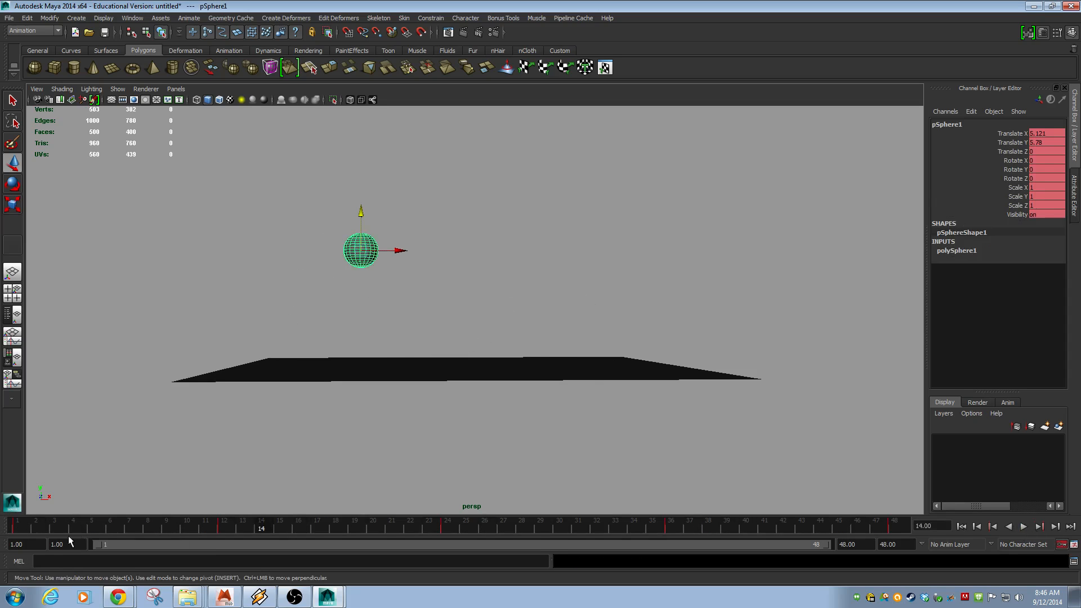
click(225, 526)
key(alt+v)
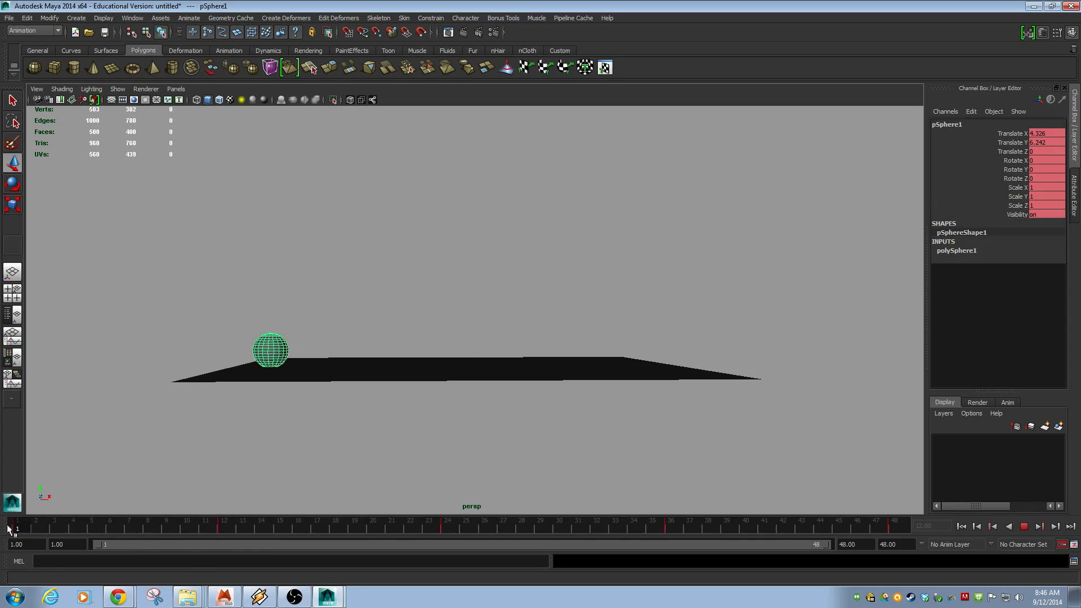
drag(0, 524, 0, 524)
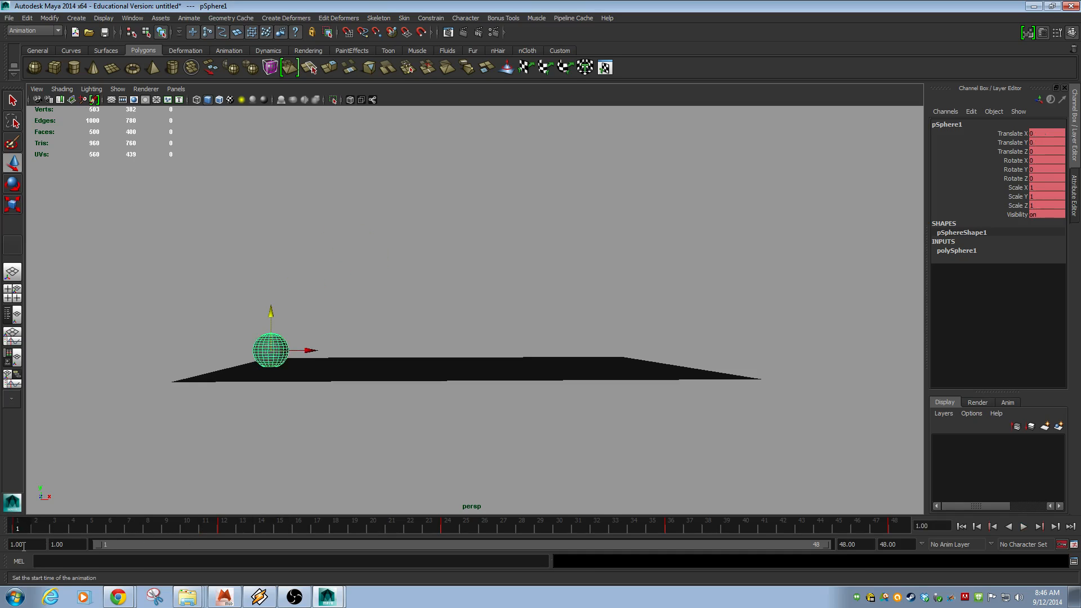
Step: Add a Grease Pencil frame at frame 1 and draw two green dots joined by a rising line above the plane
click(95, 99)
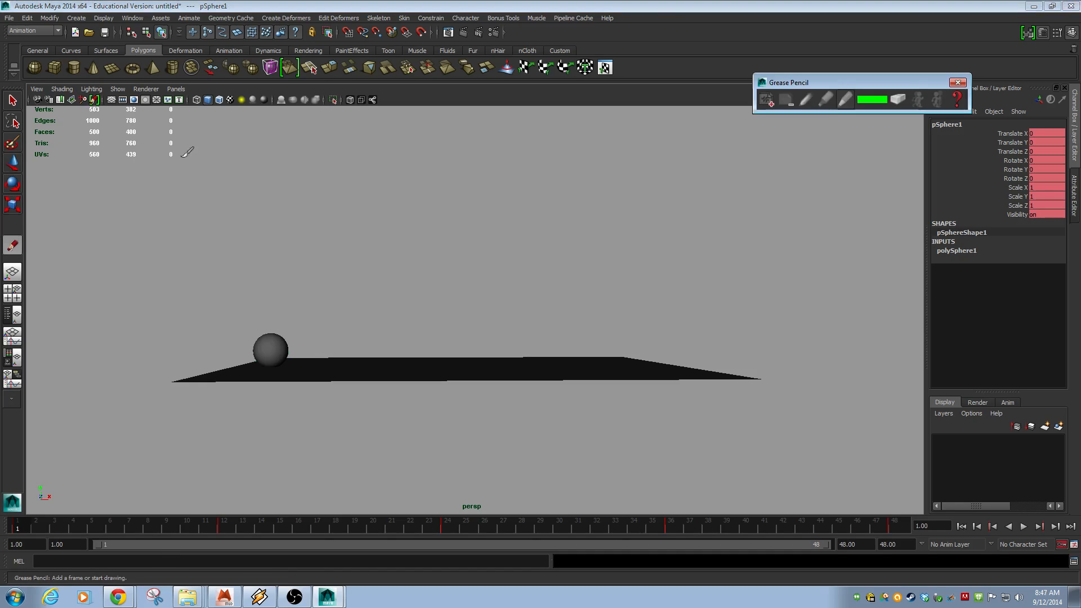
click(767, 100)
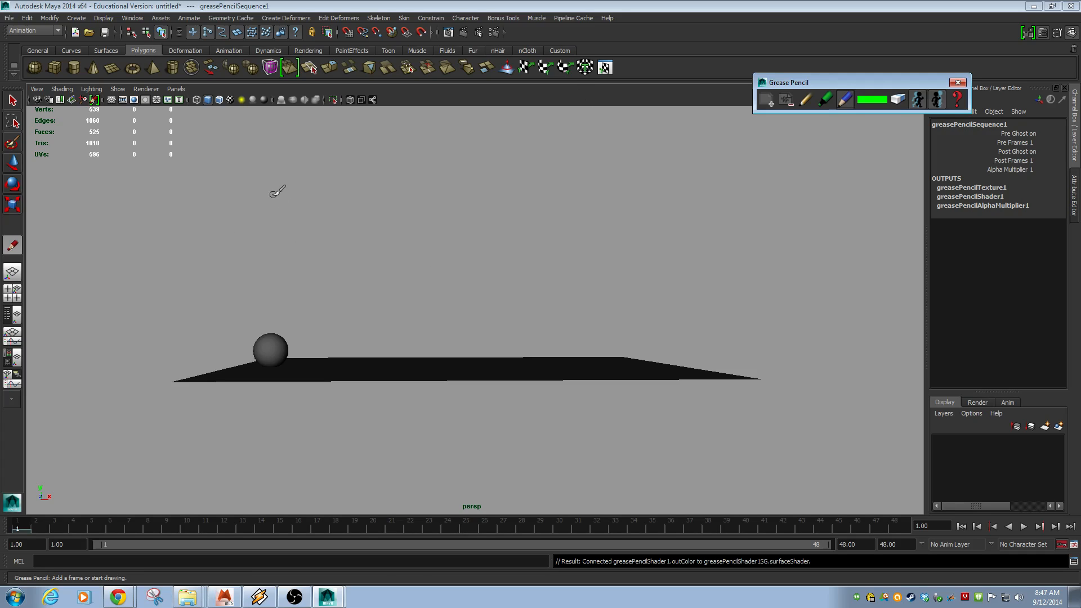
click(303, 263)
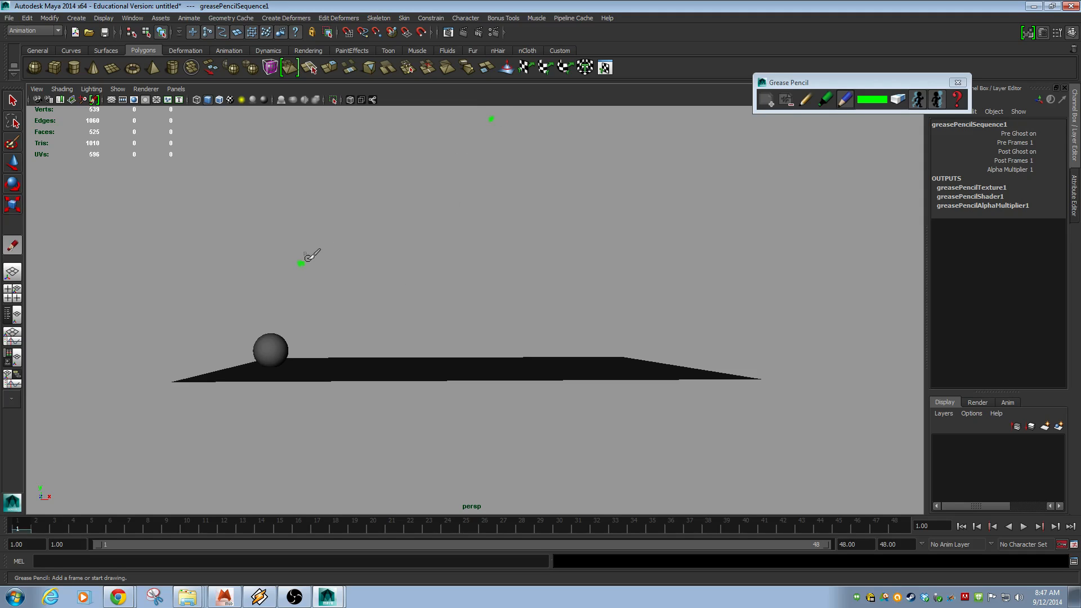
drag(301, 263, 463, 139)
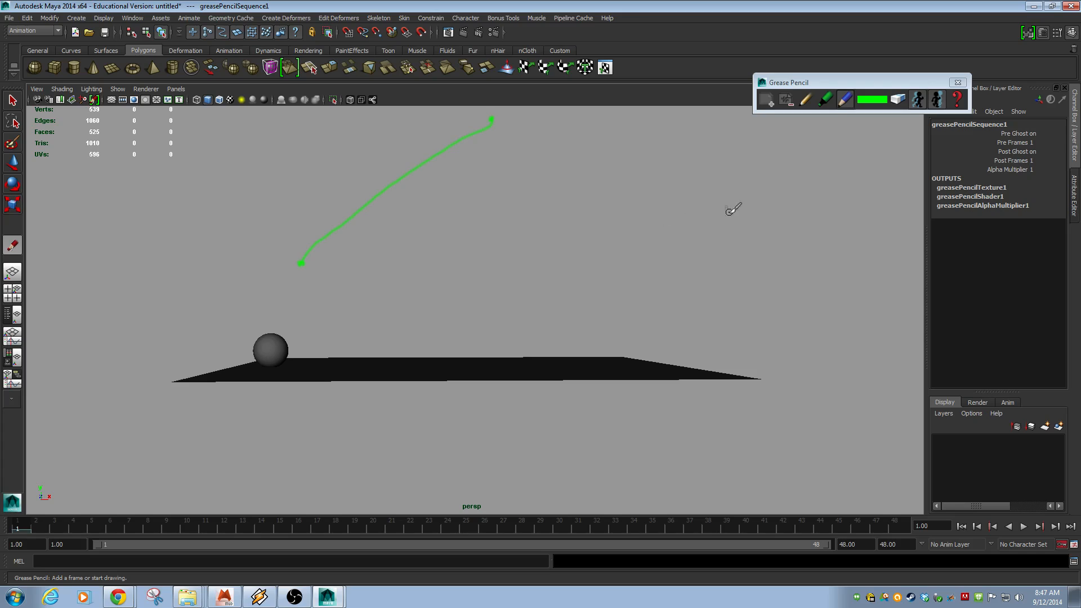
Step: Undo the rising line, redraw it as an S-shaped curve between the two dots, and continue it down to a third dot
key(ctrl+z)
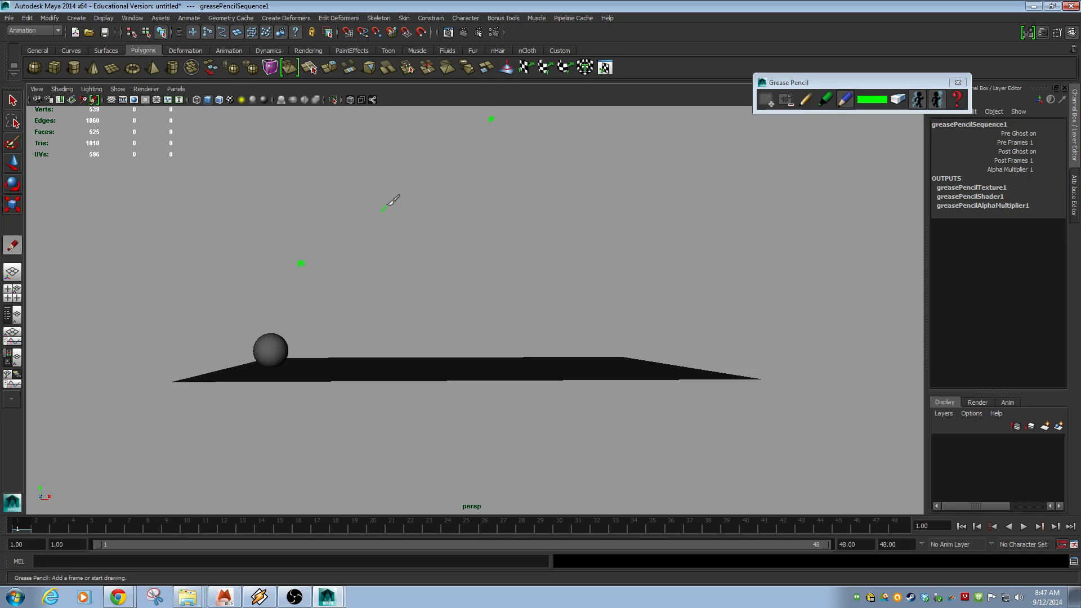
drag(381, 212, 430, 164)
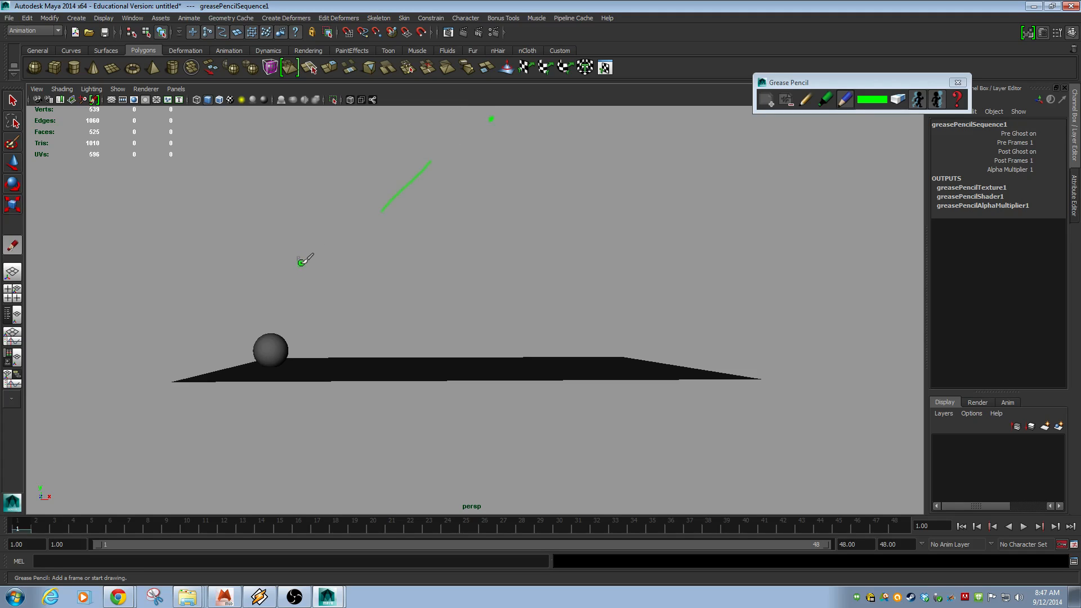
mouse_move(307, 262)
mouse_down()
mouse_move(370, 225)
mouse_move(455, 142)
mouse_up()
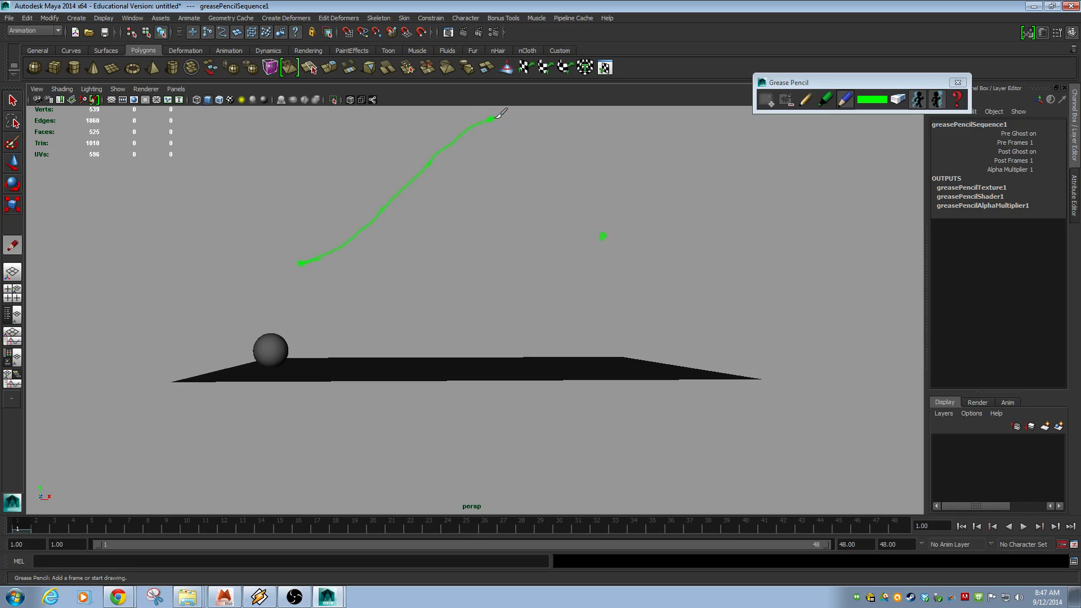
mouse_move(496, 118)
mouse_down()
mouse_move(527, 128)
mouse_move(602, 235)
mouse_up()
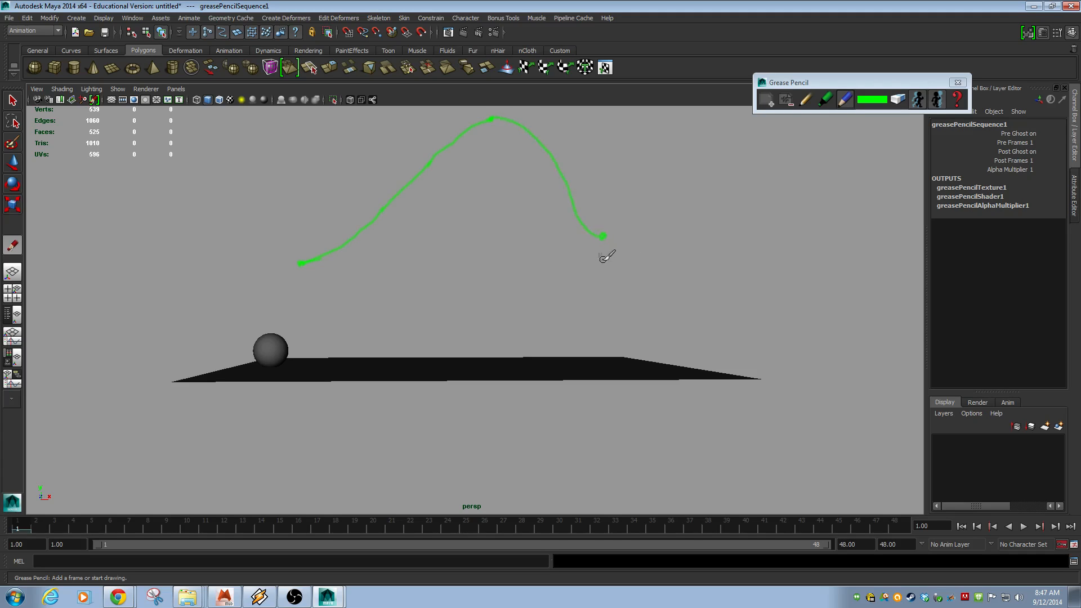
Step: Delete the Grease Pencil frame at frame 1 and select the sphere
click(786, 100)
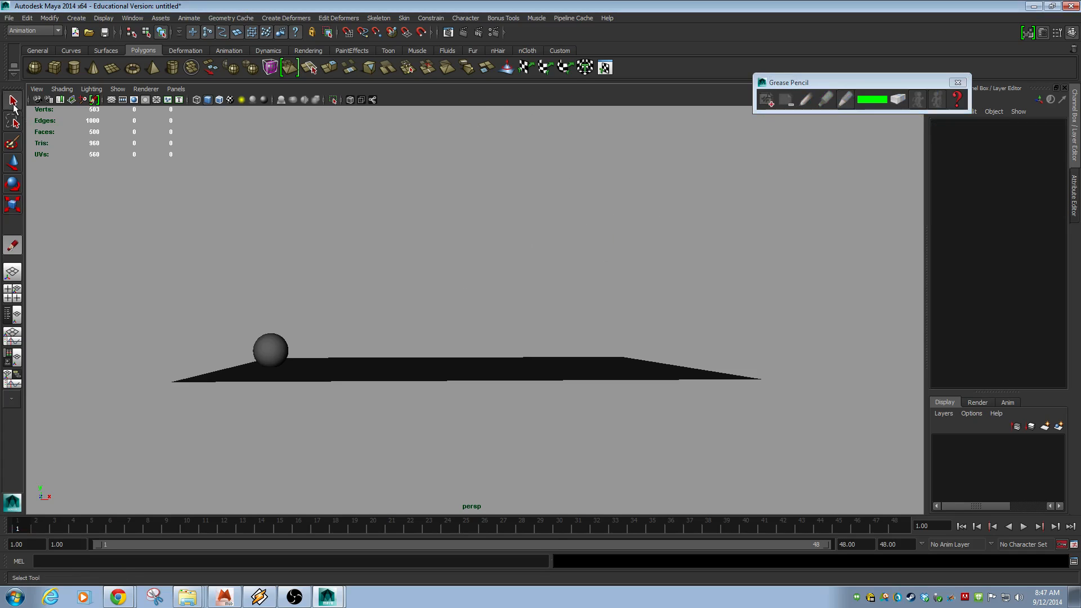
key(q)
click(274, 342)
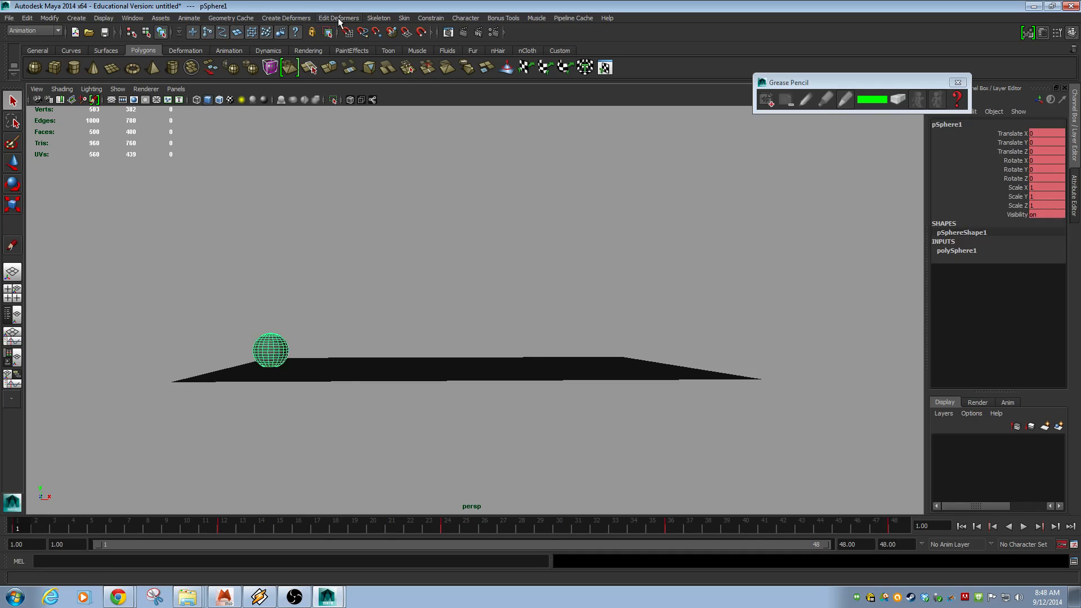
Step: Open the sphere's animation curves in a separate Graph Editor window, reposition it and close it
click(135, 20)
mouse_move(142, 48)
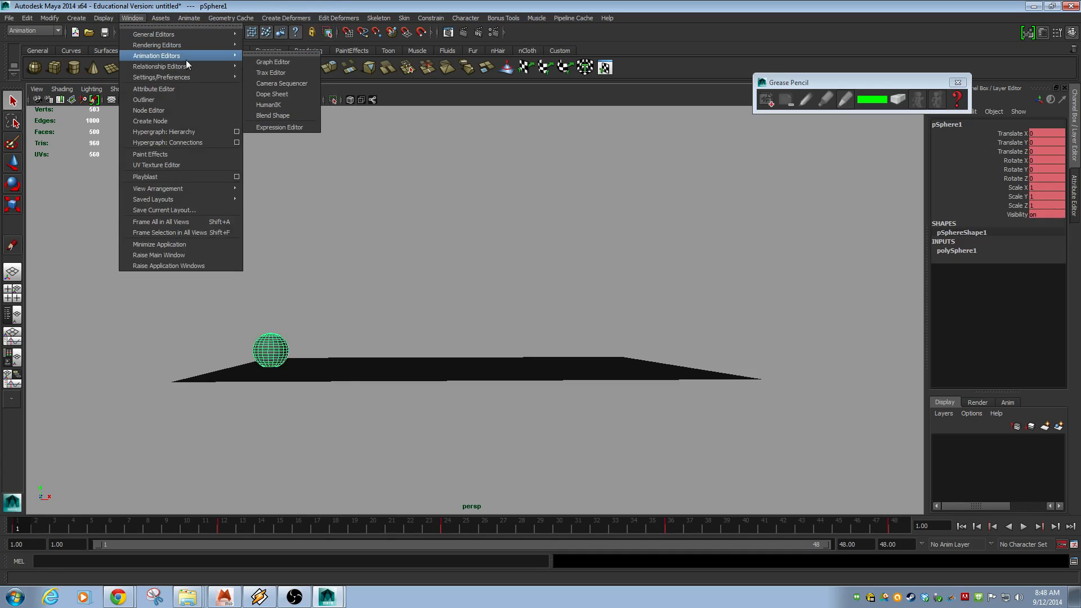
click(287, 63)
drag(301, 152, 529, 130)
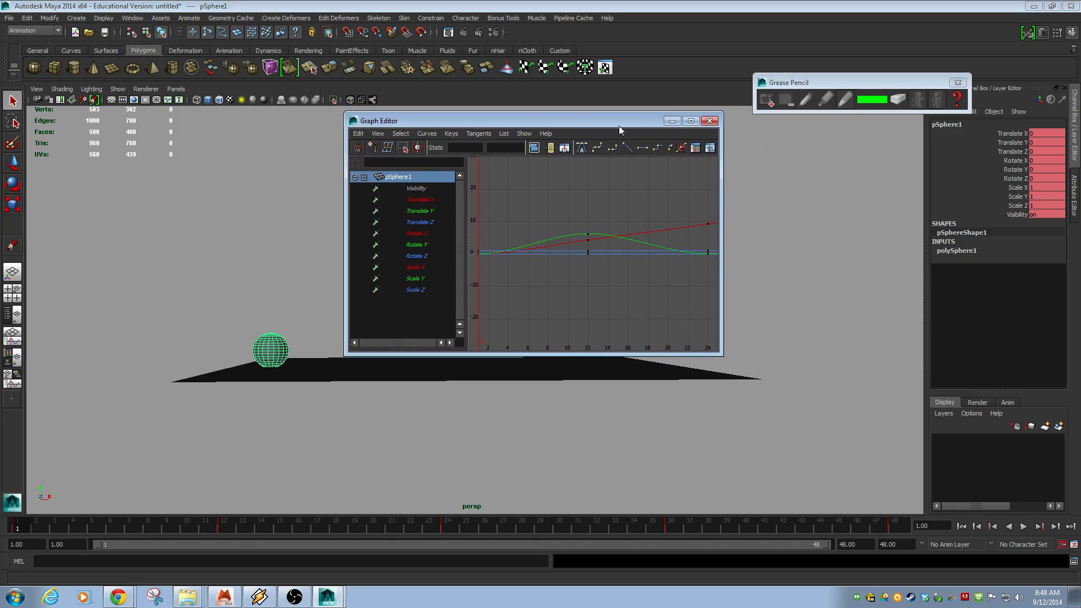
click(710, 121)
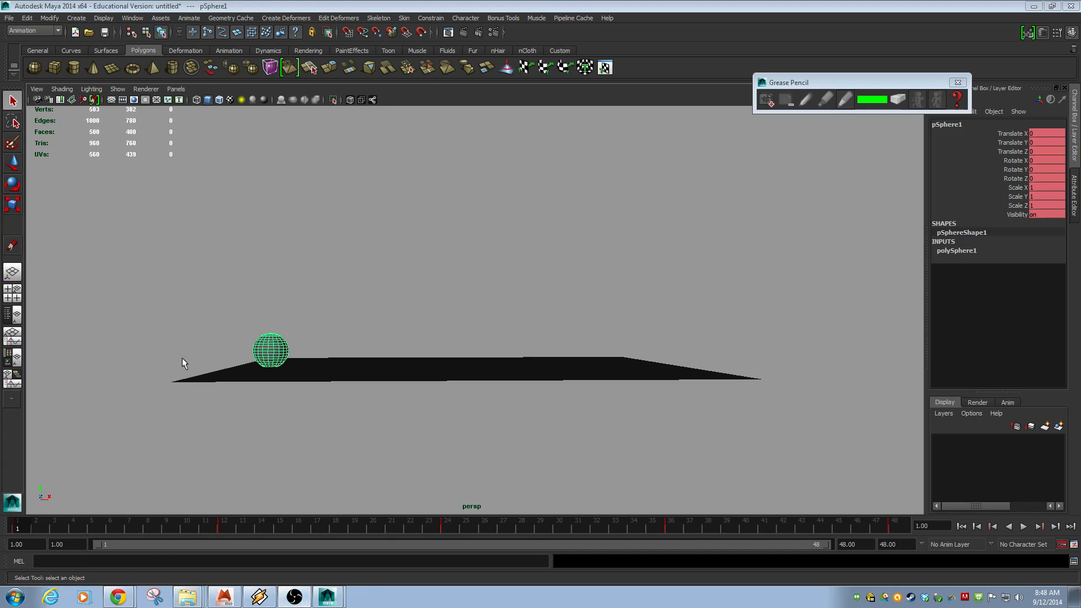
Step: Switch to the split layout with the perspective view above the Graph Editor and close the Grease Pencil tool
click(13, 341)
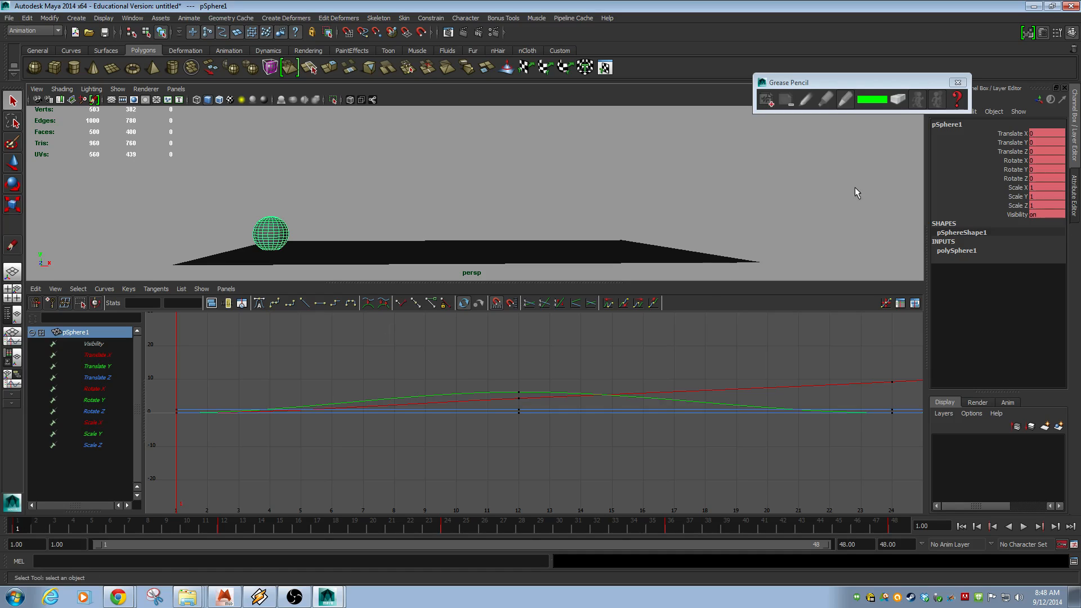
click(957, 82)
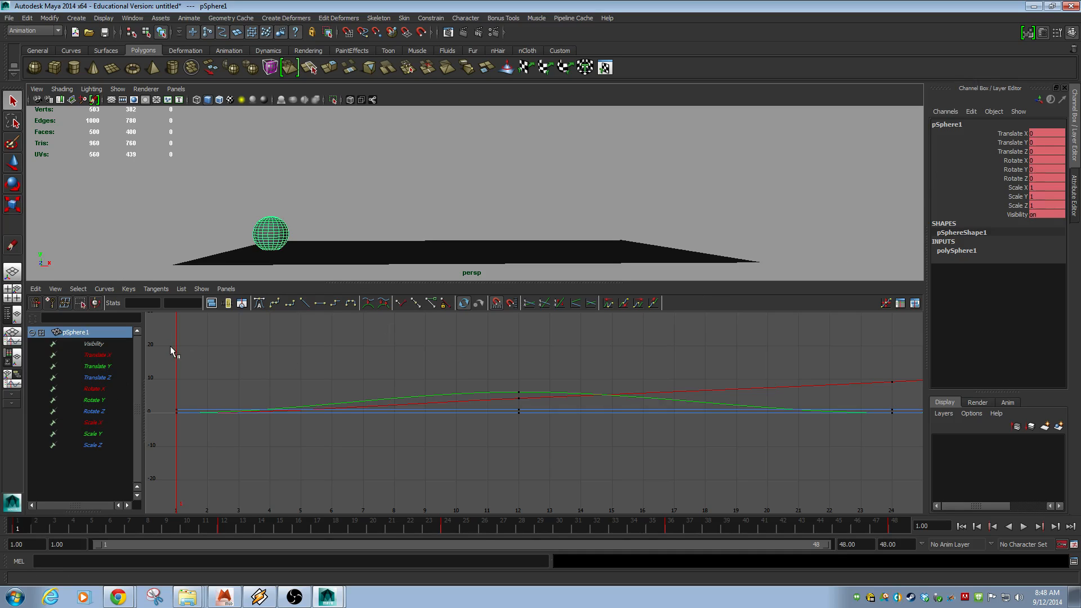
Step: Play the sphere's animation alongside its curves in the graph, and stop playback
alt+middle_drag(253, 436, 256, 492)
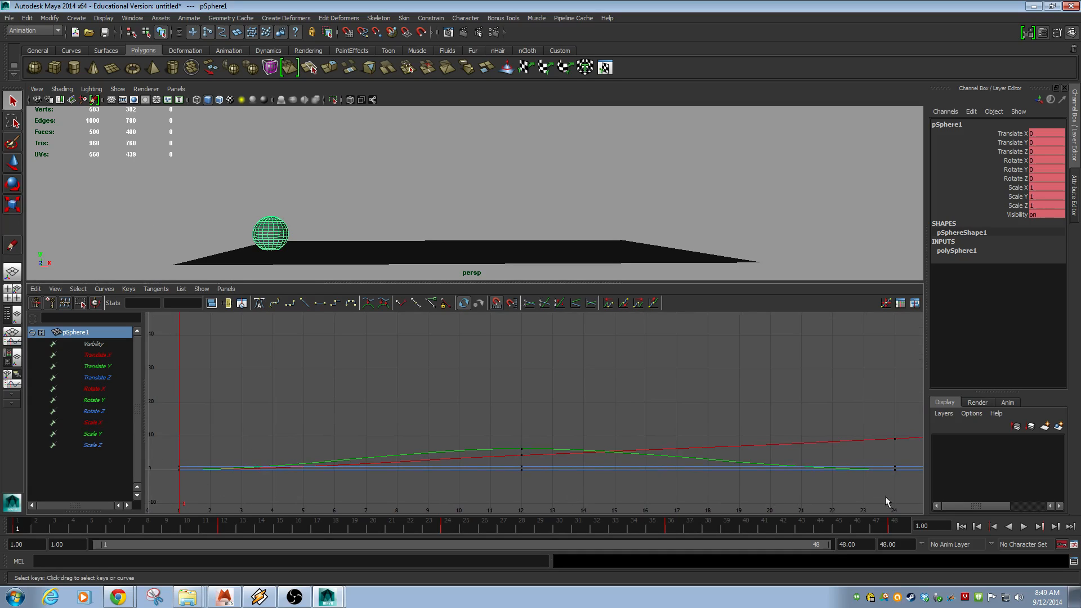
key(alt+v)
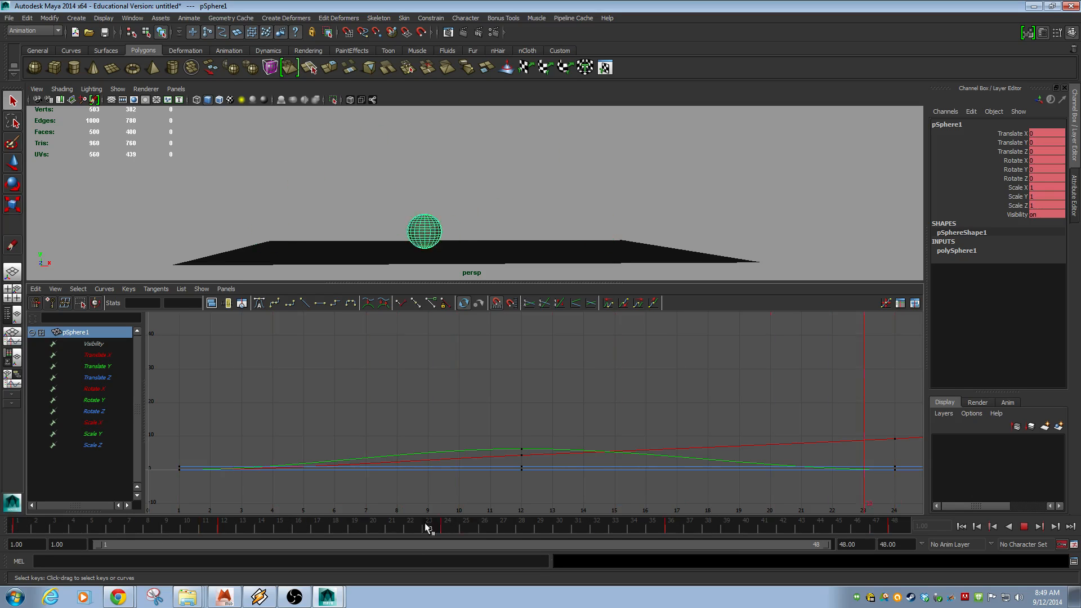
key(alt+v)
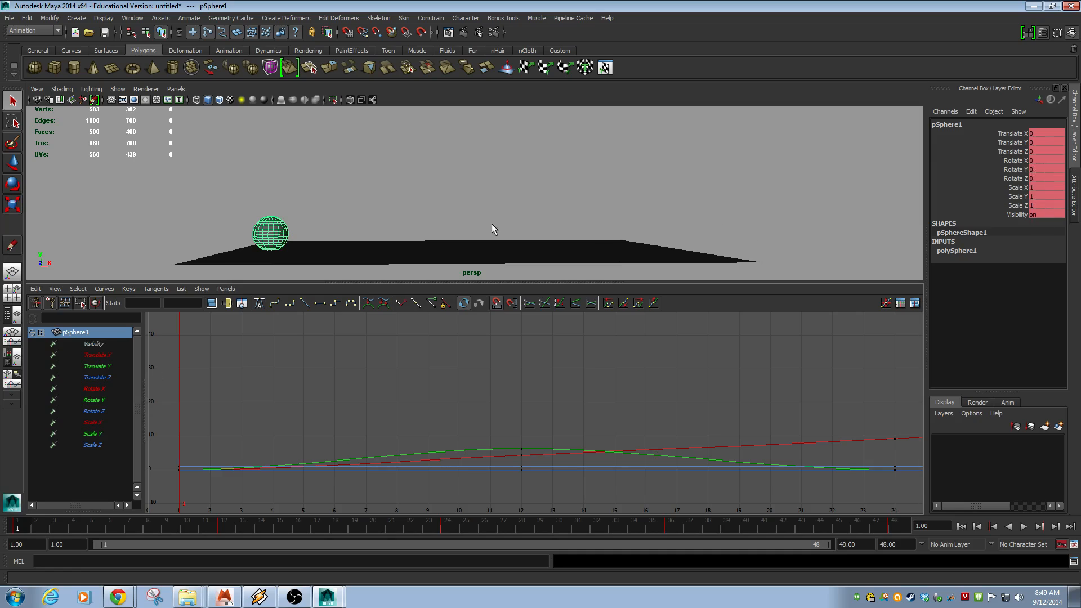
Step: Isolate the sphere's Translate X curve, dismiss the Expression Editor and frame all of the curve's keys from 1 to 48
click(100, 358)
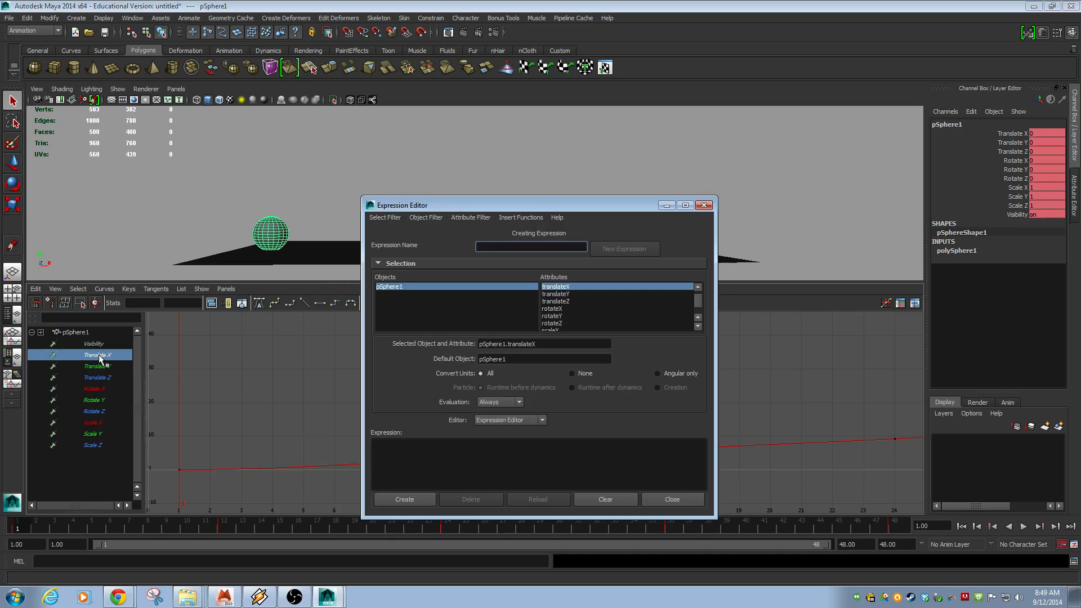
click(674, 499)
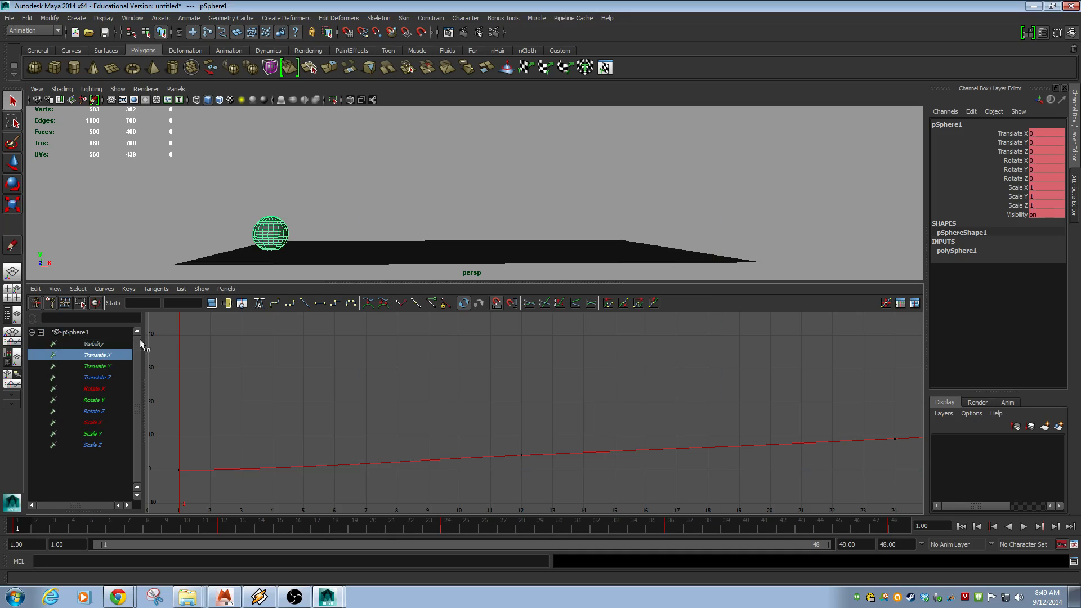
alt+right_drag(529, 423, 416, 414)
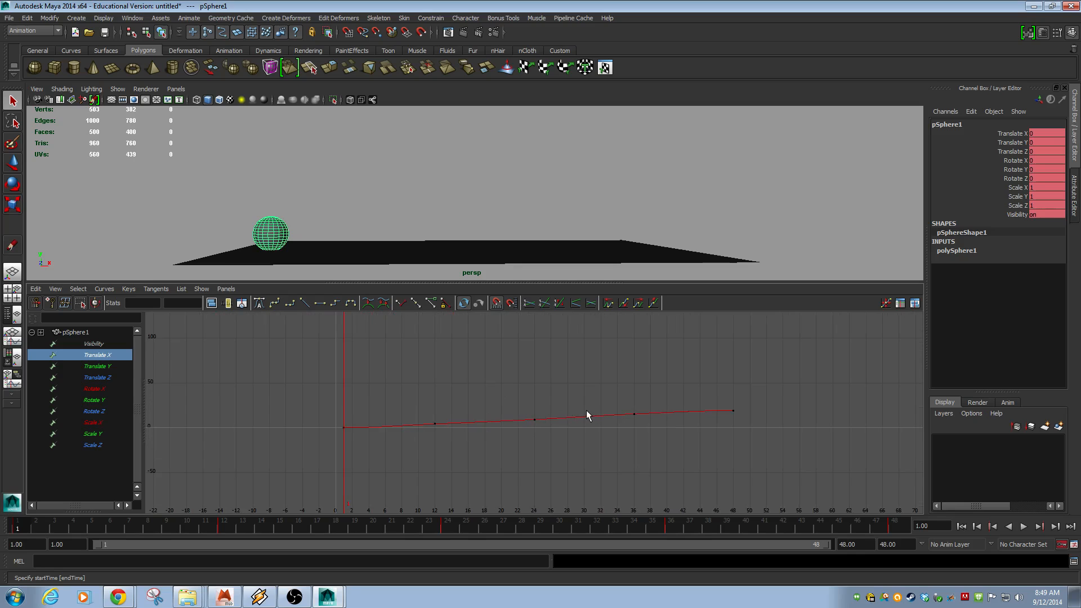
alt+right_drag(621, 422, 564, 426)
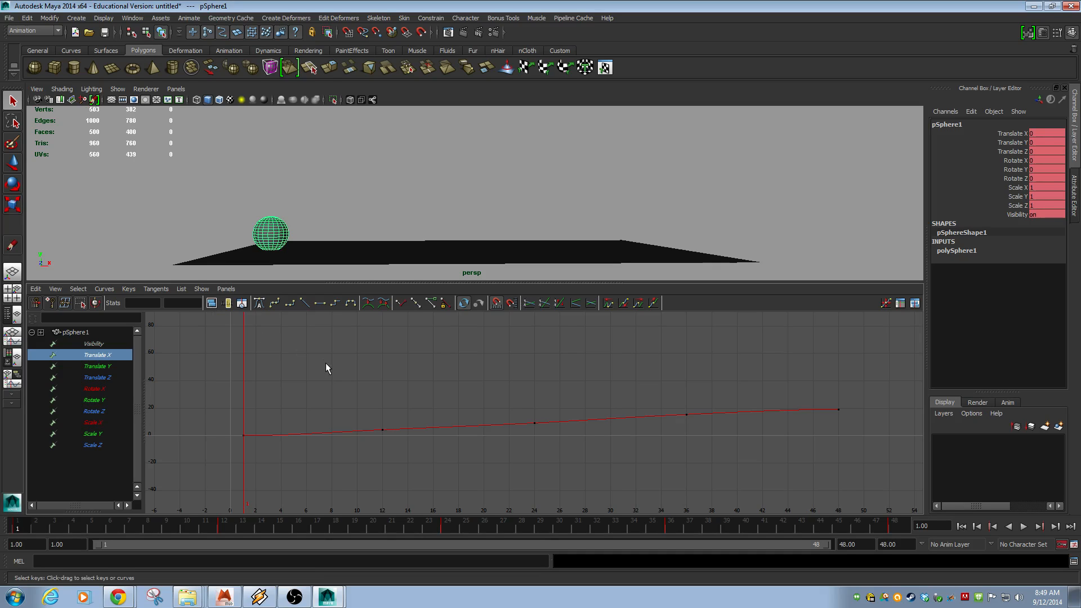
key(a)
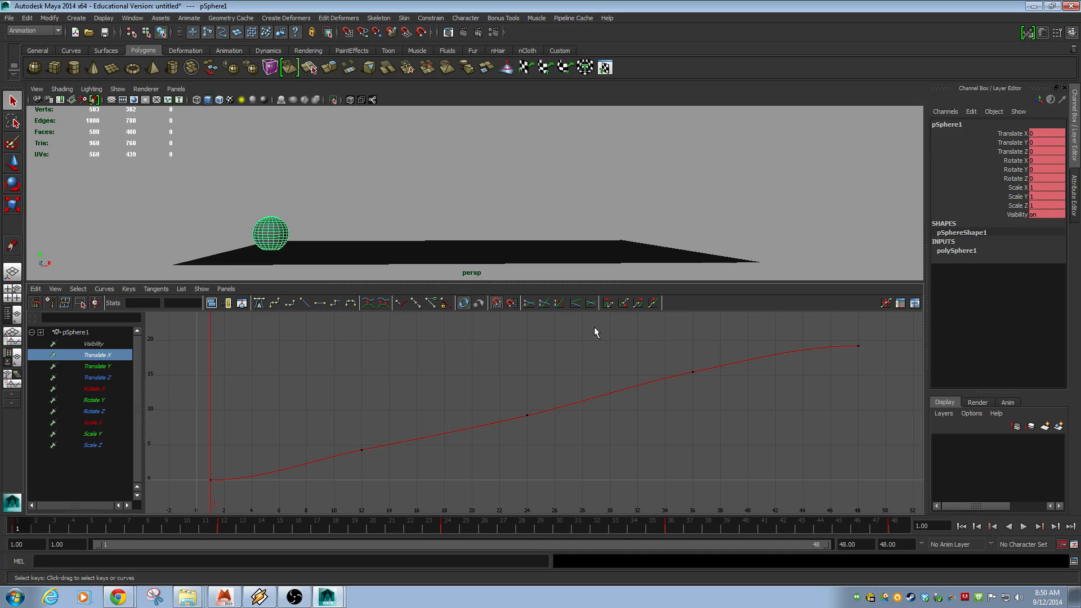
Step: Scrub to frame 48 and inspect the first and last keys of the Translate X curve along with the last key's value
mouse_move(25, 527)
mouse_down()
mouse_move(448, 517)
mouse_move(889, 447)
mouse_up()
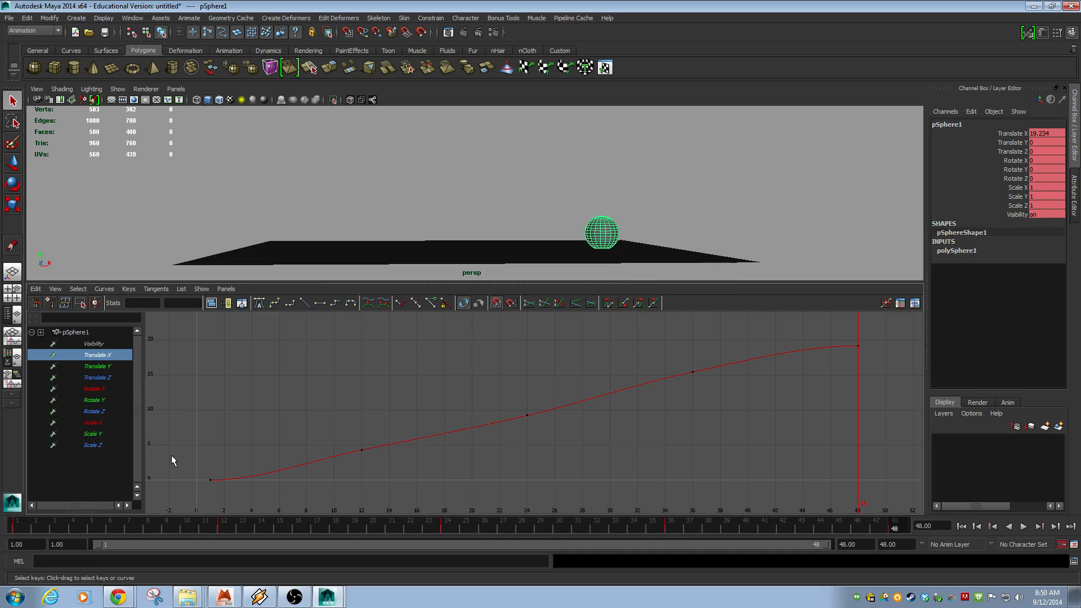
drag(173, 461, 222, 494)
drag(827, 332, 883, 377)
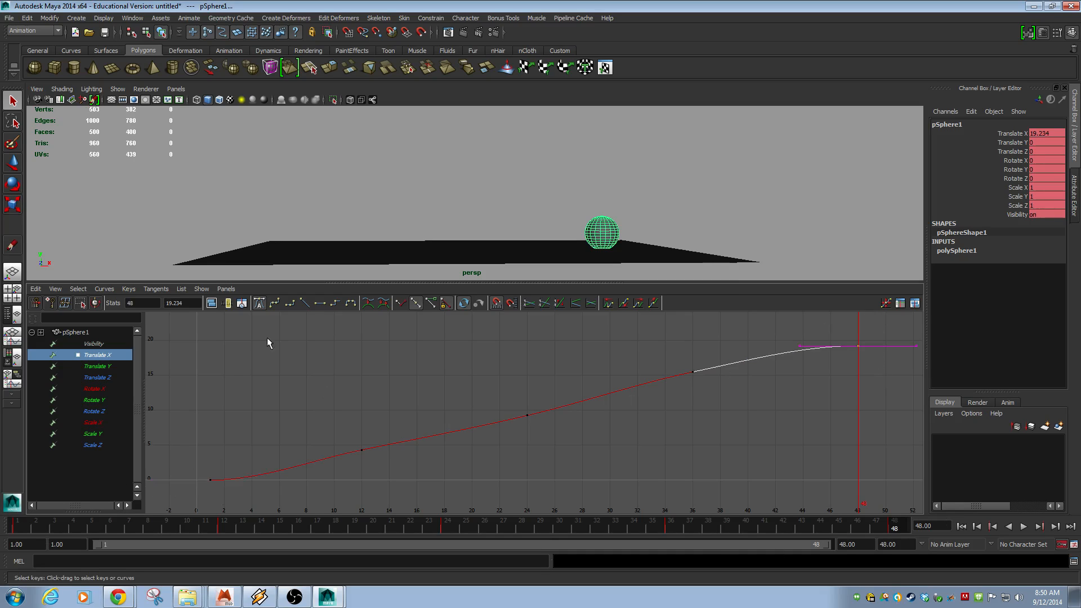
click(168, 303)
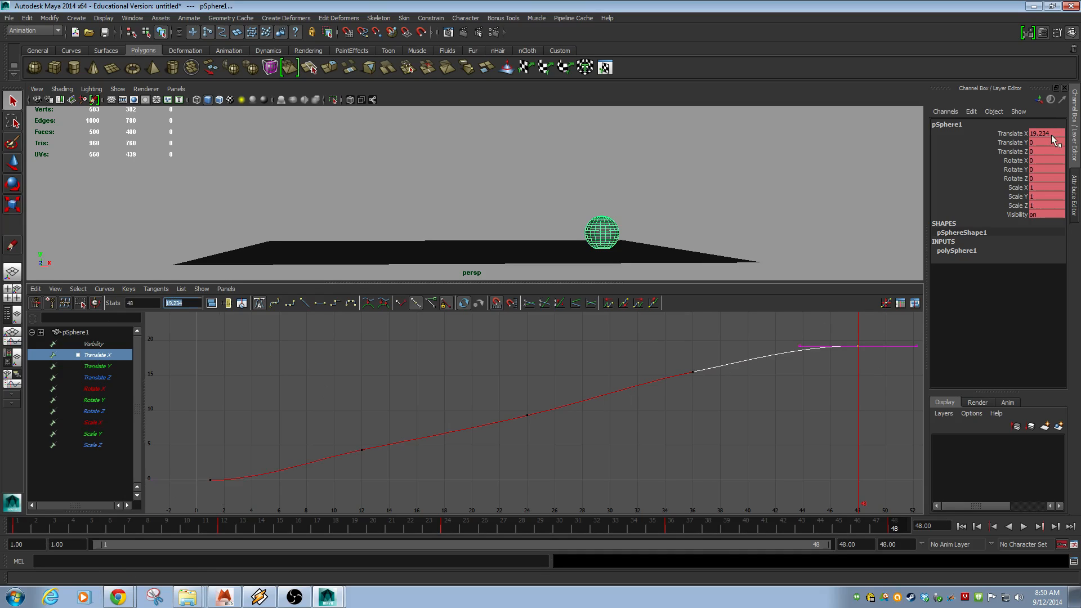
Step: Play the sphere's motion against the Translate X curve, return to frame 1 and leave the key's value as it is
key(alt+v)
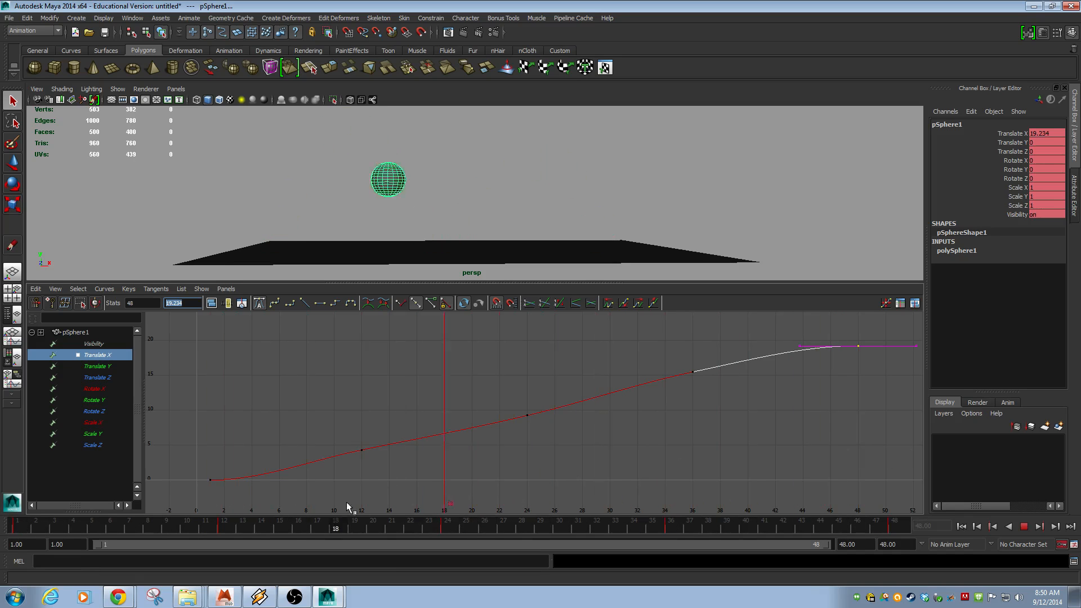
mouse_move(216, 527)
mouse_down()
mouse_move(6, 532)
mouse_move(9, 524)
mouse_up()
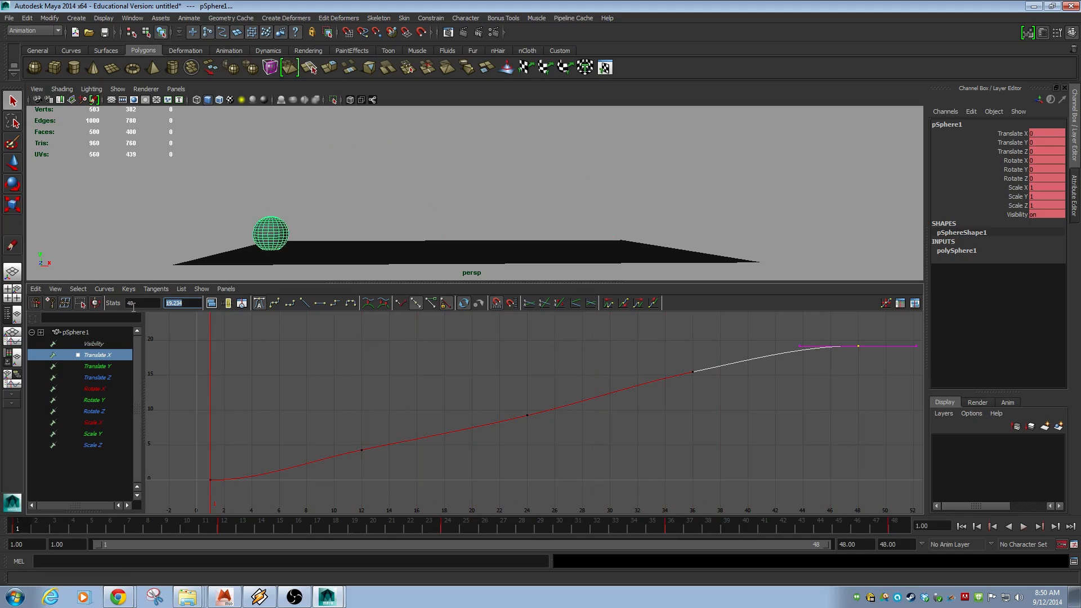
key(Return)
key(Tab)
Step: Try selecting the frame 48 key by box and by picking it directly on the Translate X curve, then clear the selection
drag(828, 324, 897, 377)
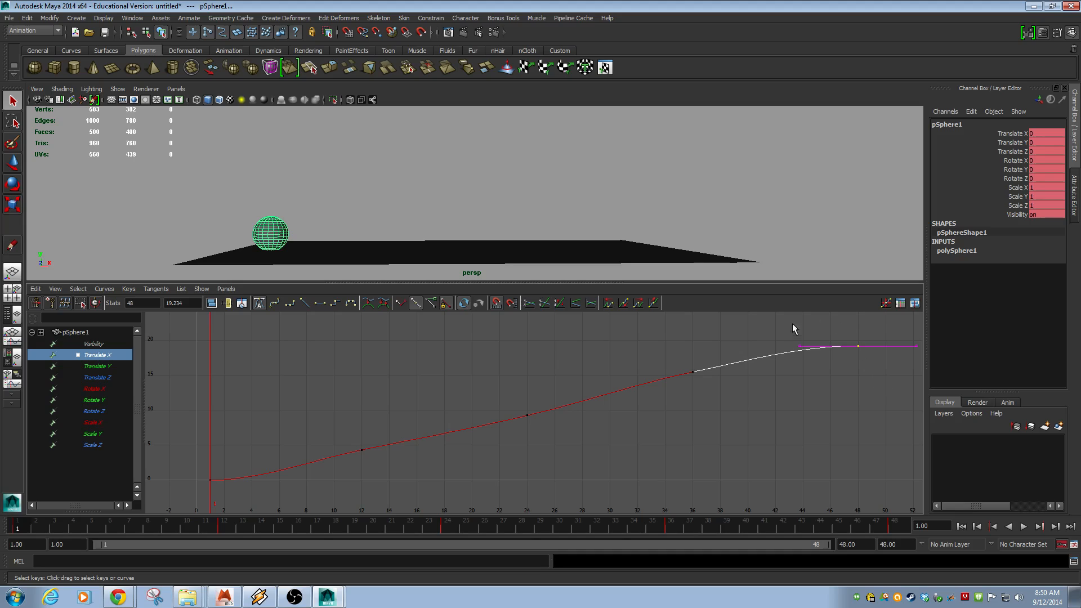
click(816, 406)
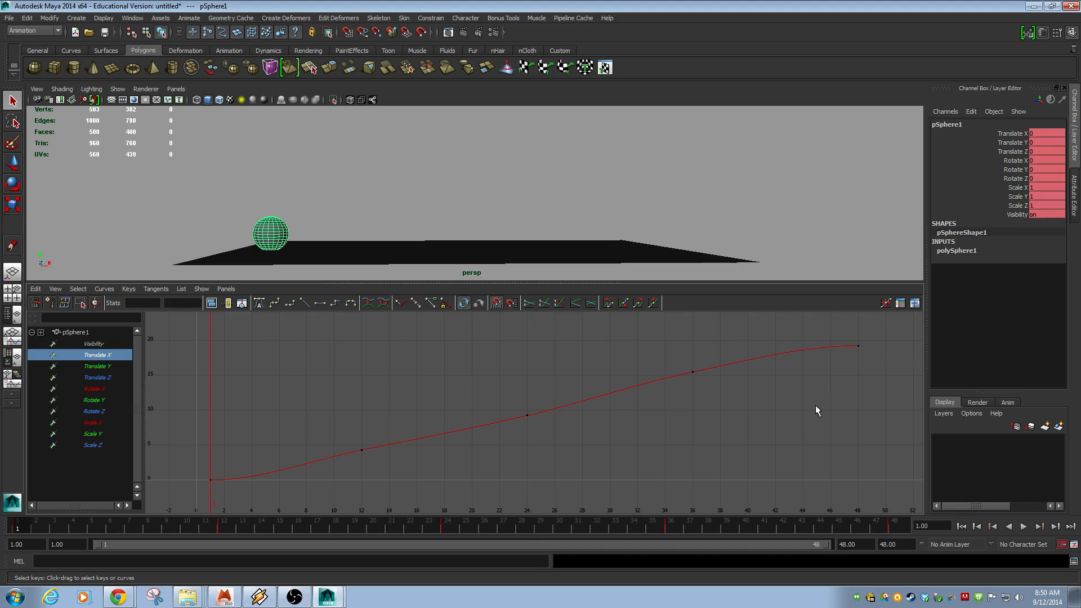
click(858, 346)
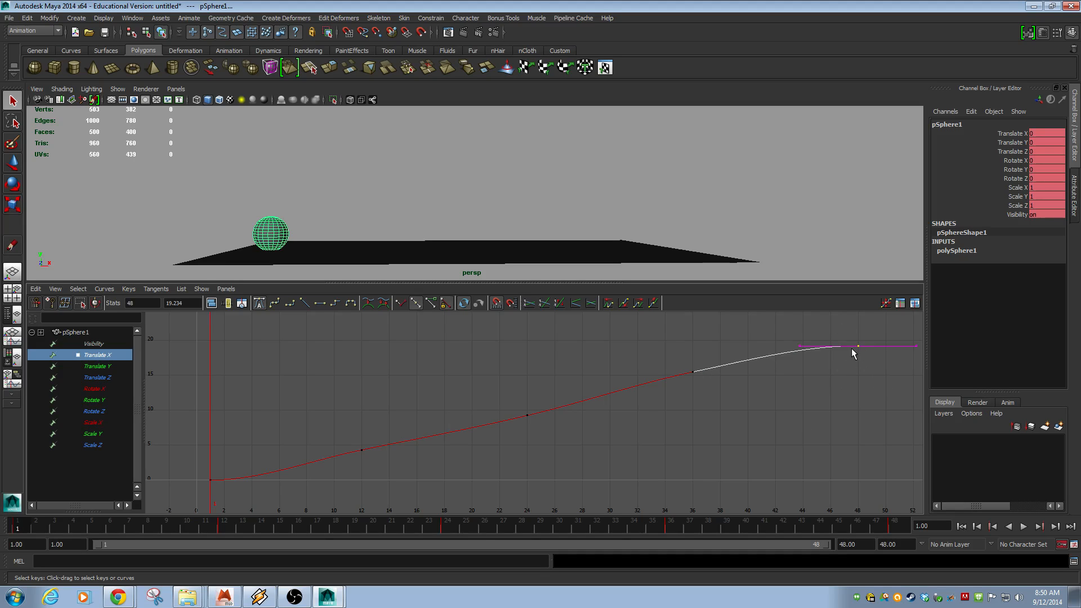
click(819, 368)
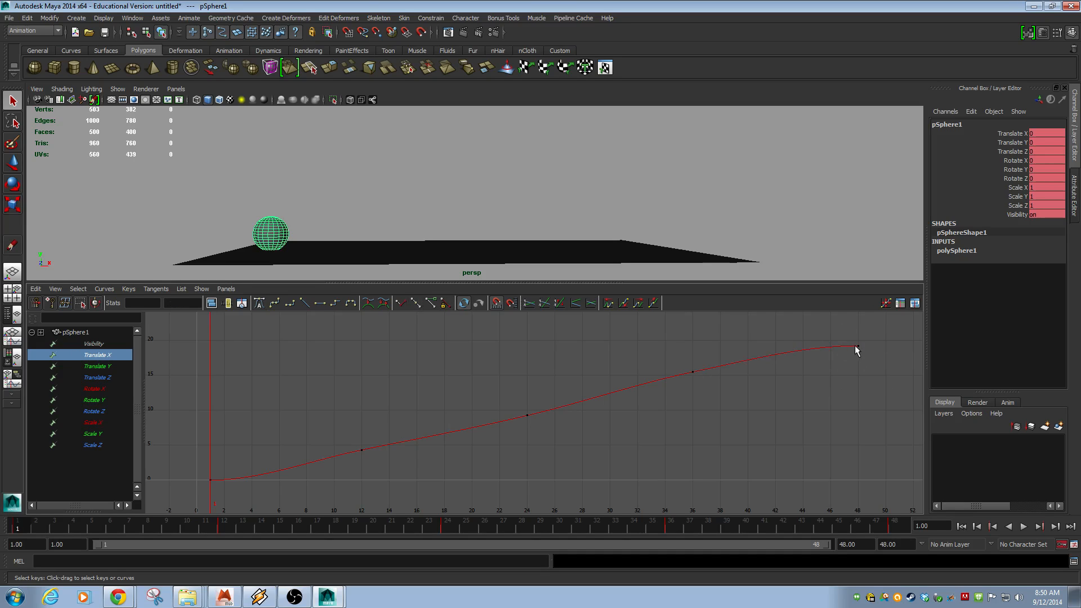
click(855, 345)
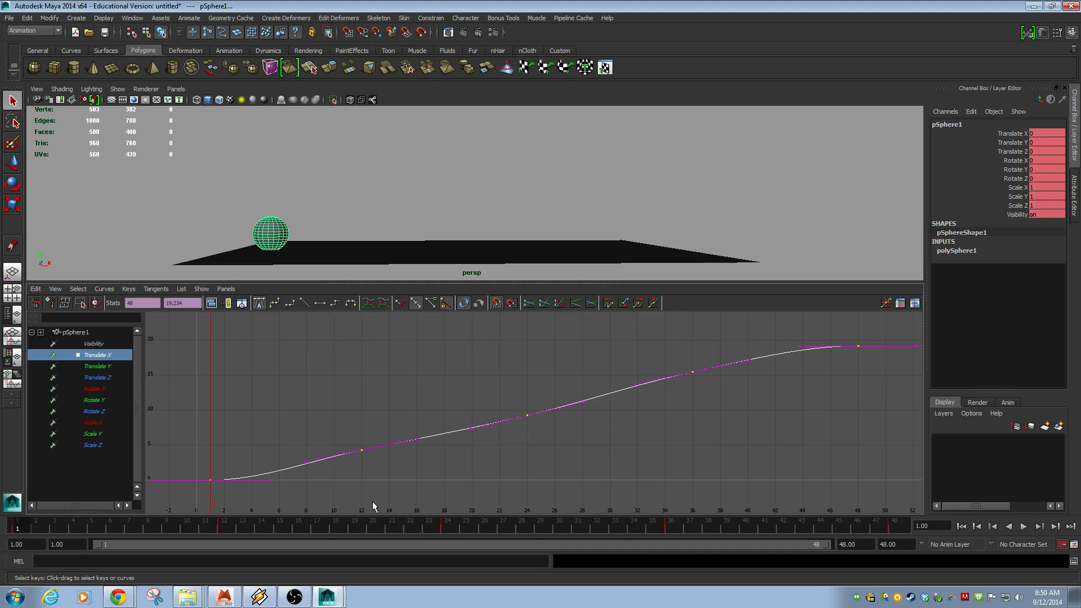
click(759, 418)
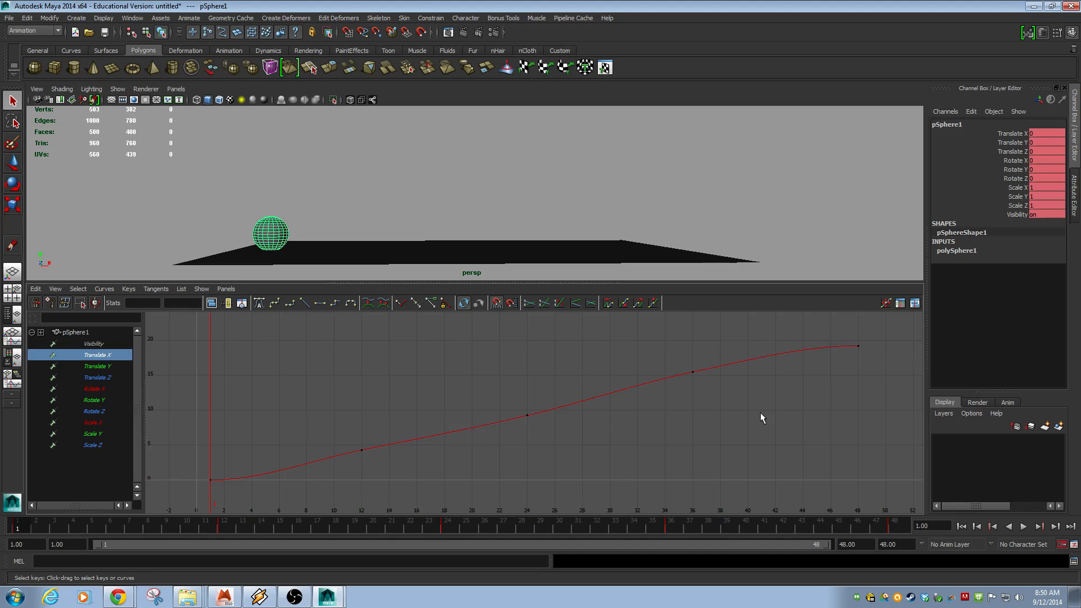
Step: Box-select the frame 48 key, the frame 24 and 36 keys together and the whole Translate X curve, finishing with only the frame 48 key selected
drag(815, 378, 901, 317)
click(834, 388)
drag(889, 327, 888, 324)
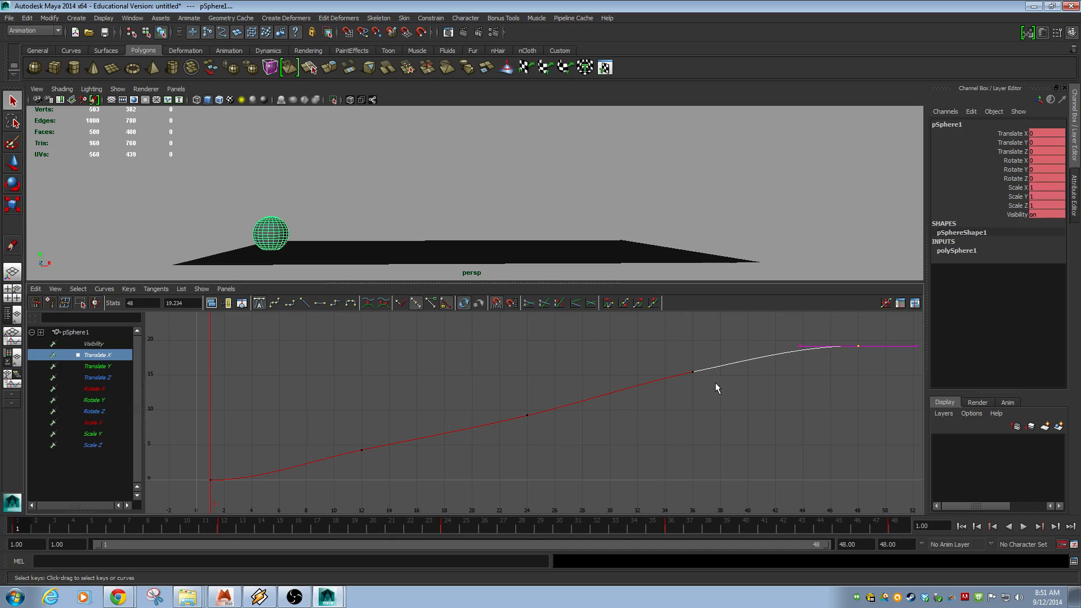
drag(715, 383, 634, 370)
drag(775, 460, 768, 454)
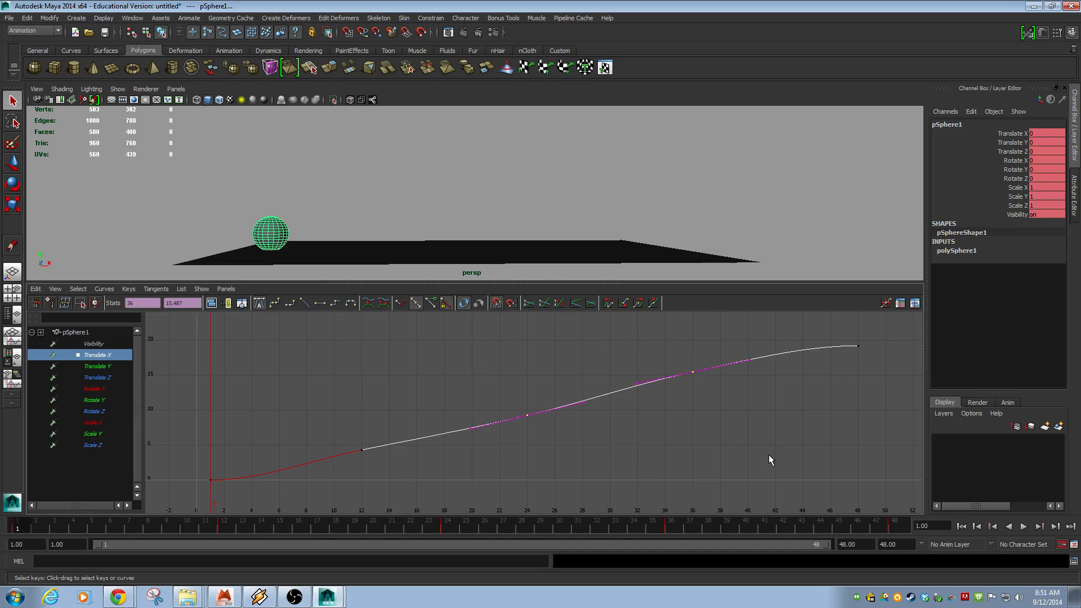
click(833, 392)
drag(833, 341, 835, 338)
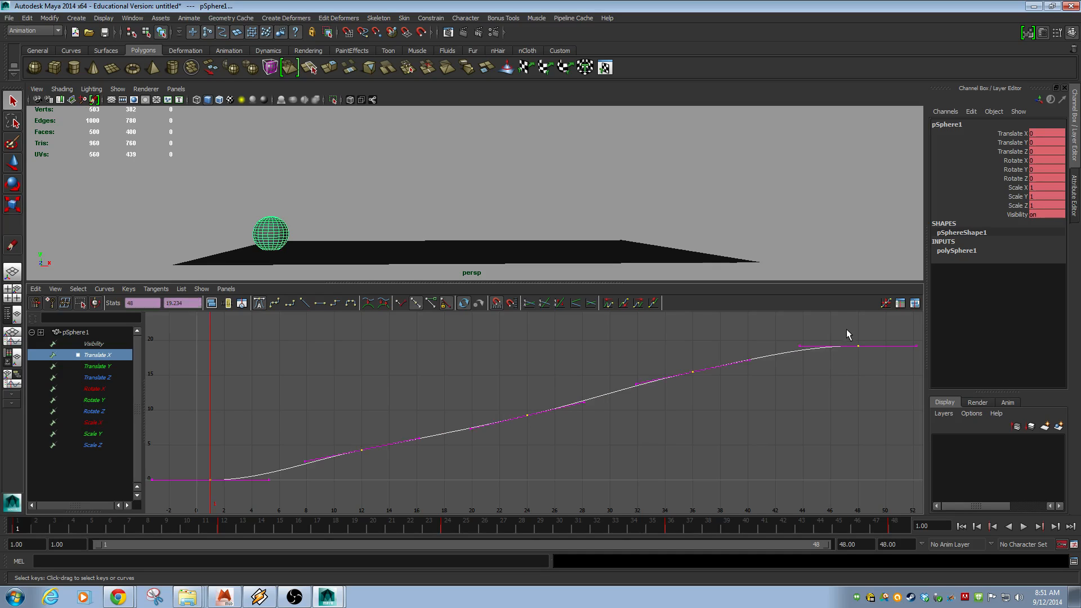
click(848, 376)
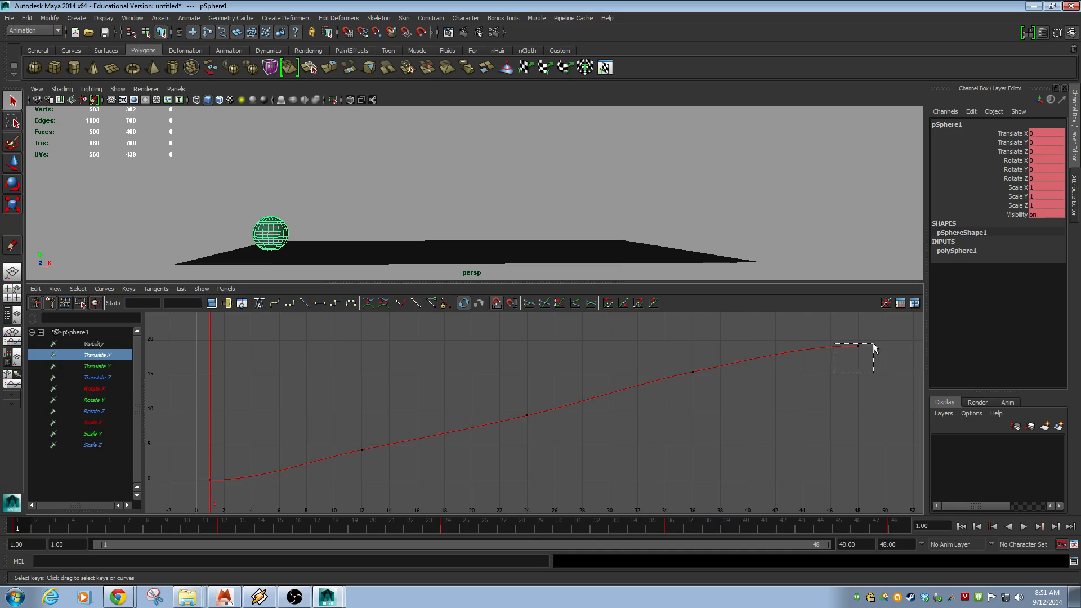
drag(891, 321, 892, 323)
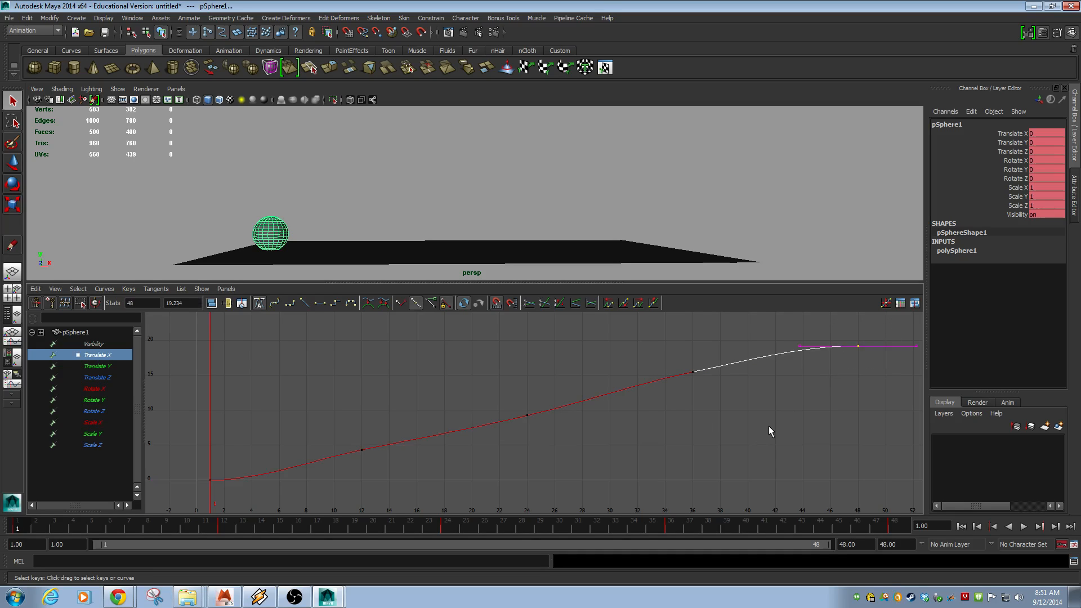
Step: Reselect the frame 48 key of the Translate X curve, try moving it with the Move tool and undo the move
click(916, 346)
drag(821, 361, 821, 361)
drag(867, 315, 867, 360)
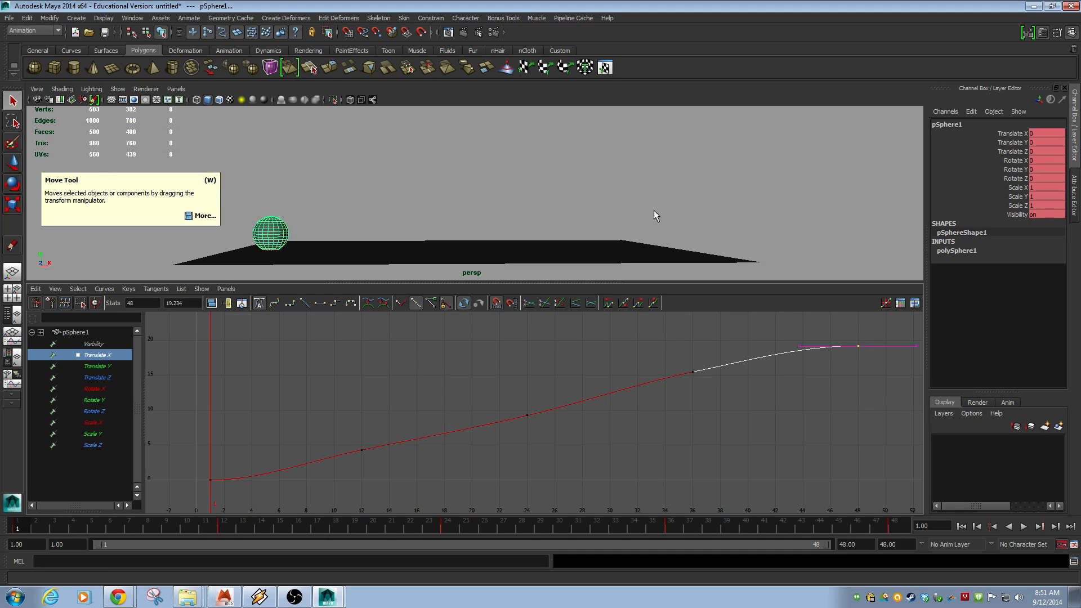
key(w)
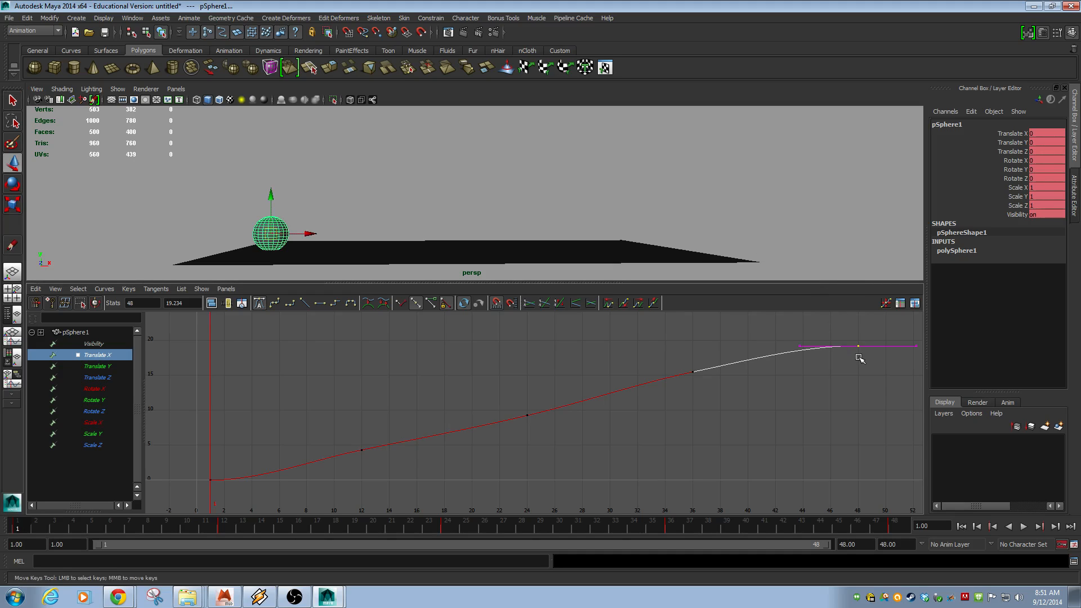
mouse_move(856, 355)
middle_down()
mouse_move(840, 418)
mouse_move(818, 326)
mouse_move(849, 350)
middle_up()
key(ctrl+z)
Step: Try scaling the frame 48 key with the Scale tool and undo the change
key(r)
mouse_move(860, 372)
middle_down()
mouse_move(849, 406)
mouse_move(842, 345)
middle_up()
key(ctrl+z)
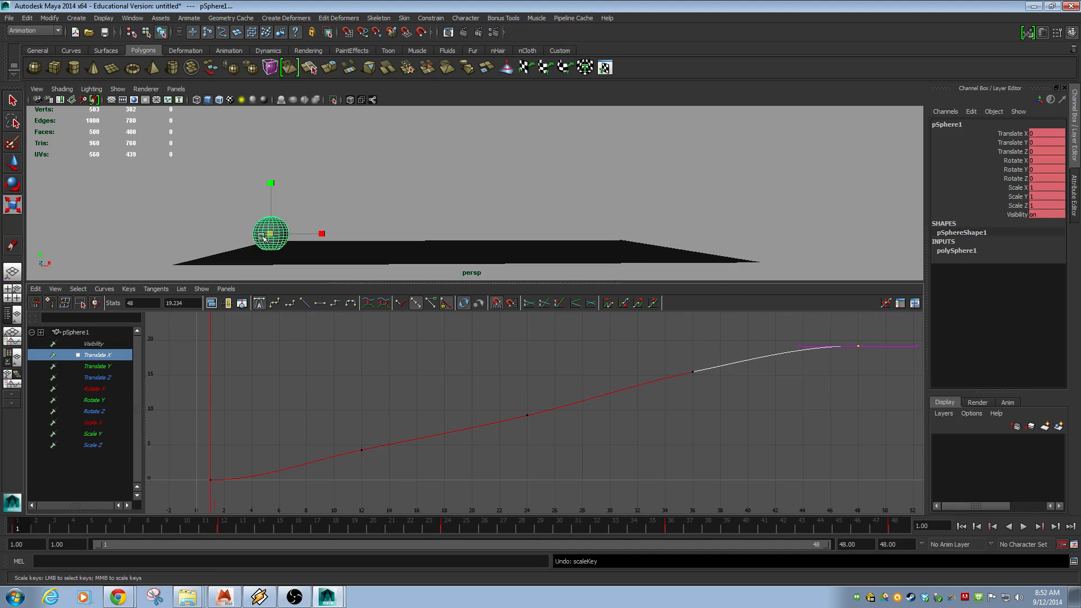
Step: Try lowering the frame 48 key of Translate X to about 0.82, preview the motion and undo the move
key(w)
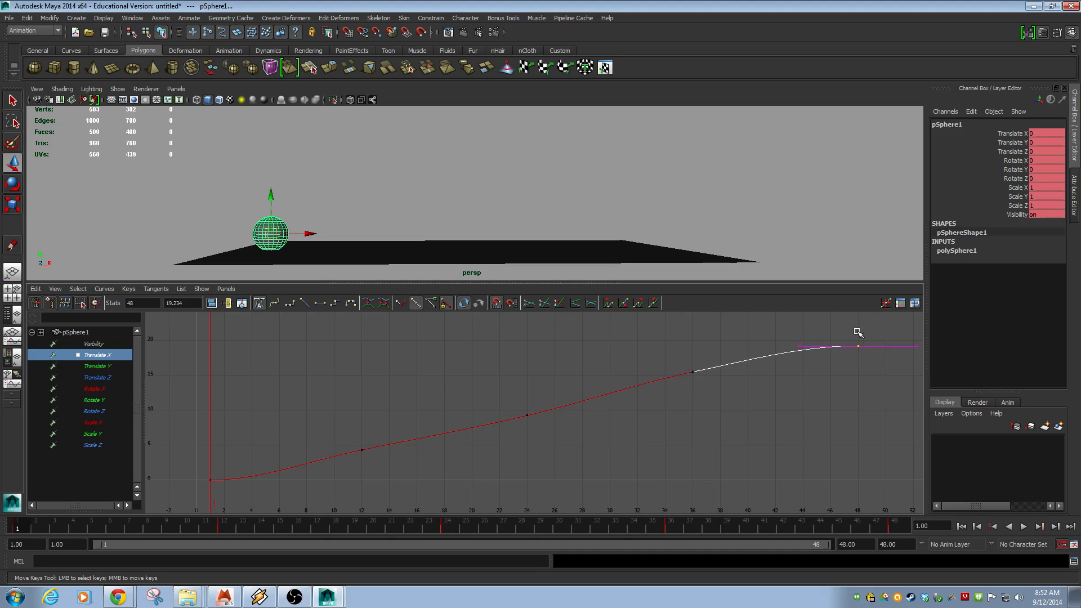
middle_drag(859, 369, 860, 499)
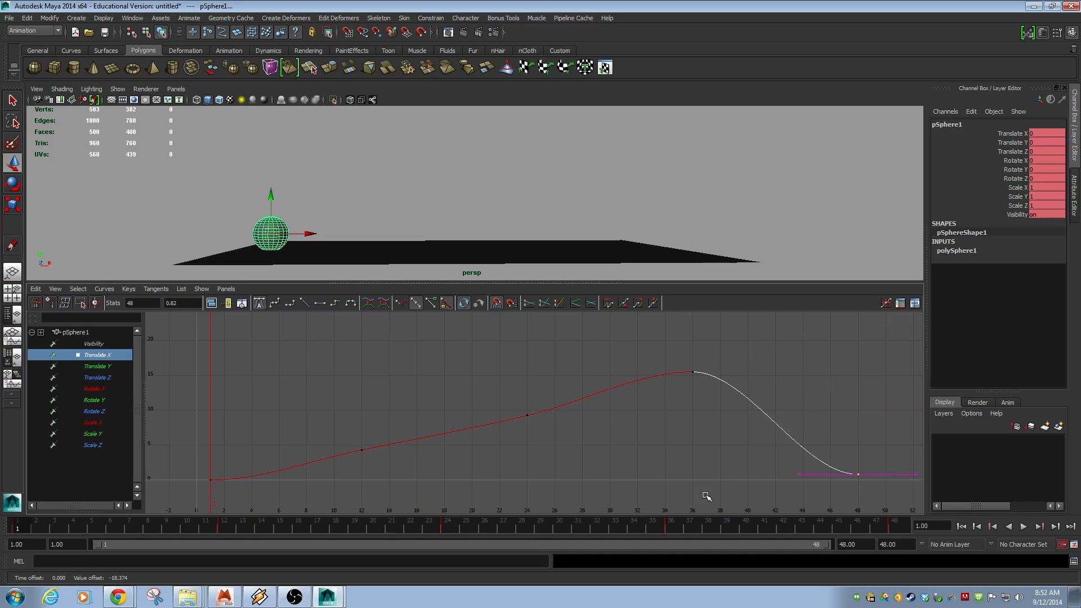
key(alt+v)
mouse_move(201, 532)
mouse_down()
mouse_move(863, 546)
mouse_move(691, 549)
mouse_up()
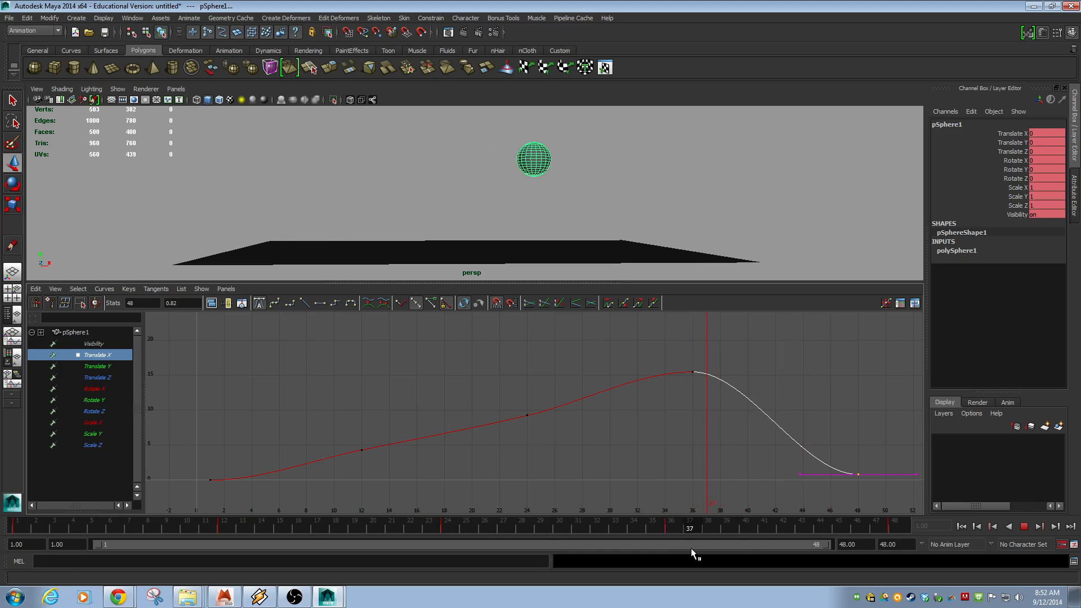
key(ctrl+z)
key(ctrl+z)
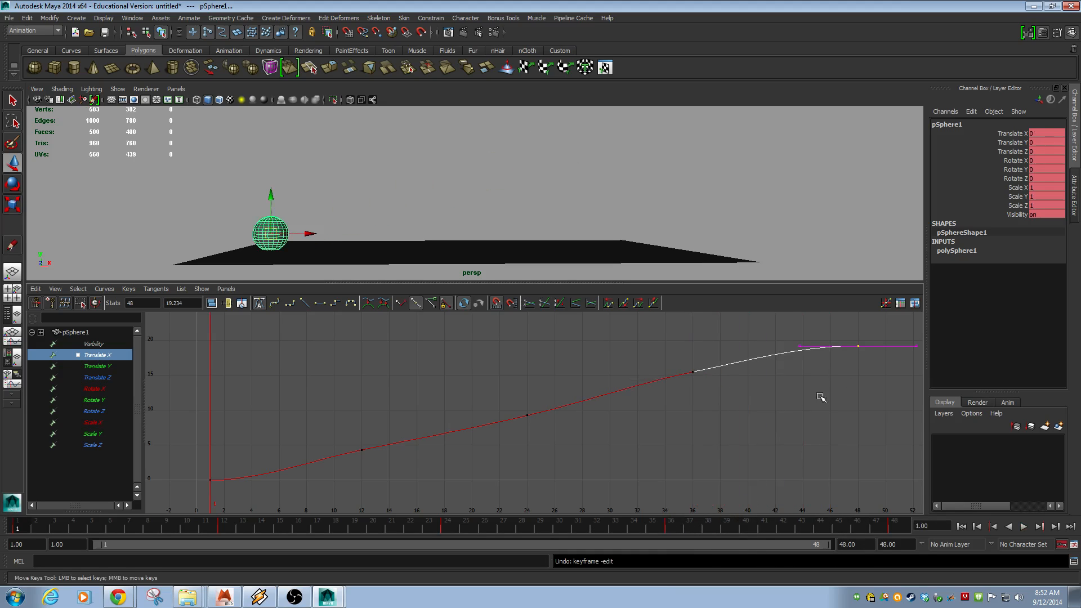
Step: Clear the key selection and scrub the sphere's motion from frame 20 to frame 48
mouse_move(772, 325)
mouse_down()
mouse_move(806, 358)
mouse_move(773, 331)
mouse_up()
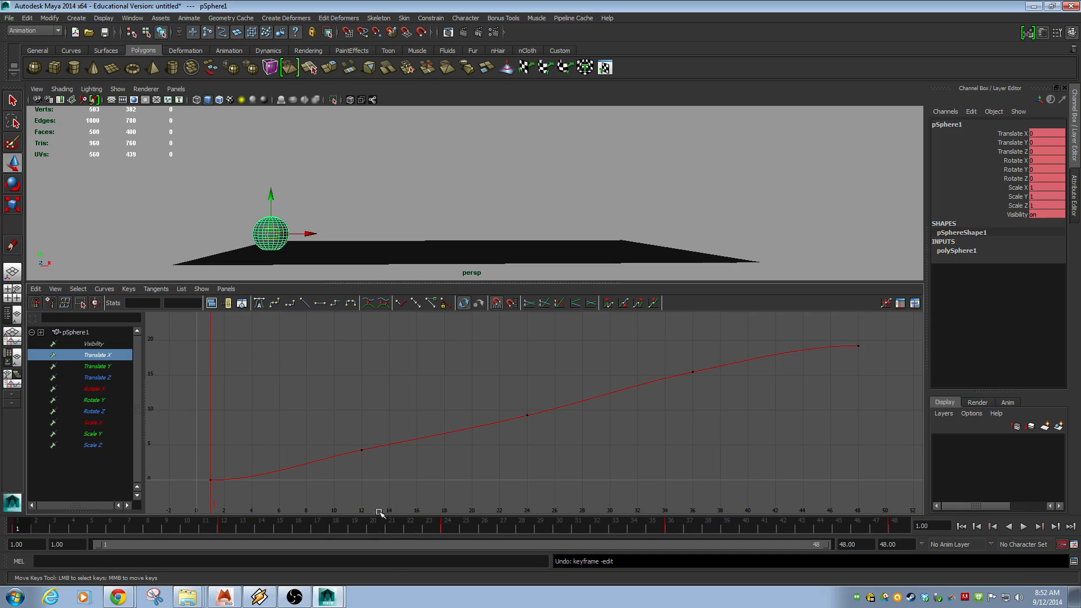
click(370, 525)
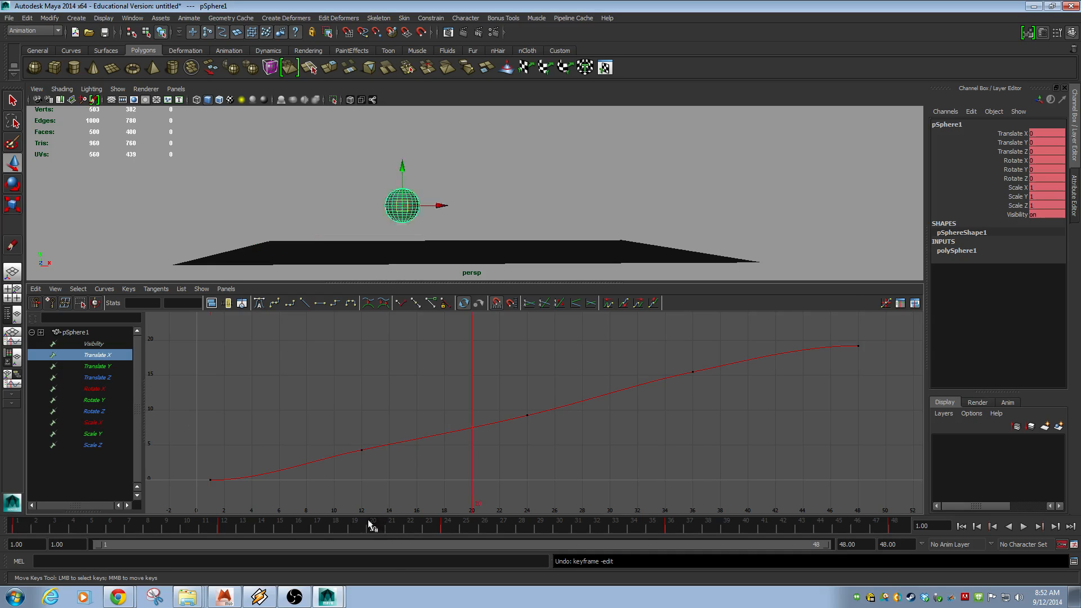
drag(370, 526, 882, 532)
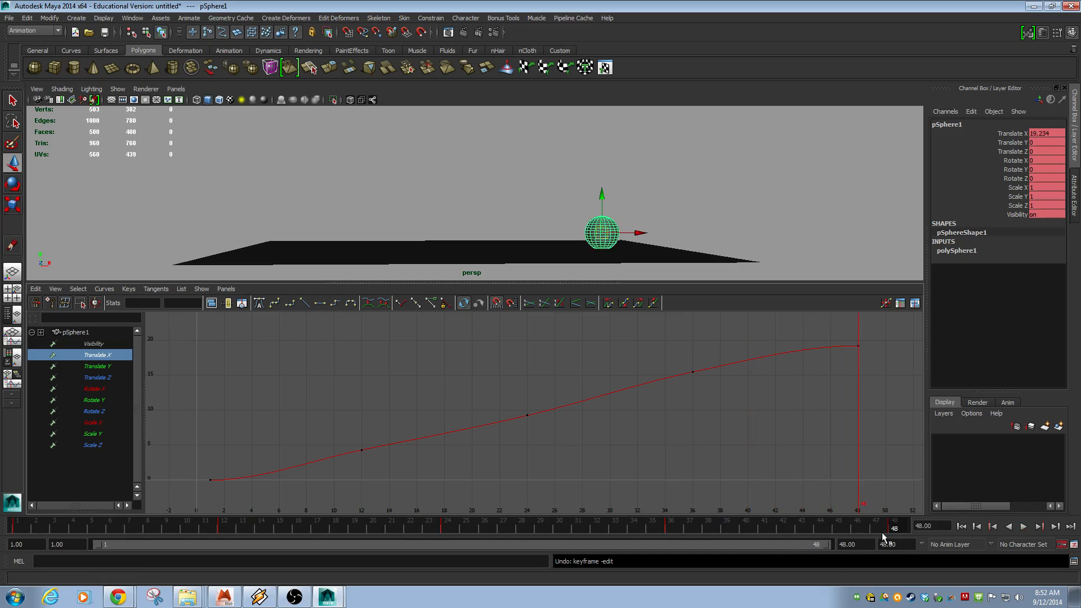
Step: Select the frame 48 key on the Translate X curve and tilt its incoming tangent downward to reduce the ease-out
drag(845, 325, 863, 350)
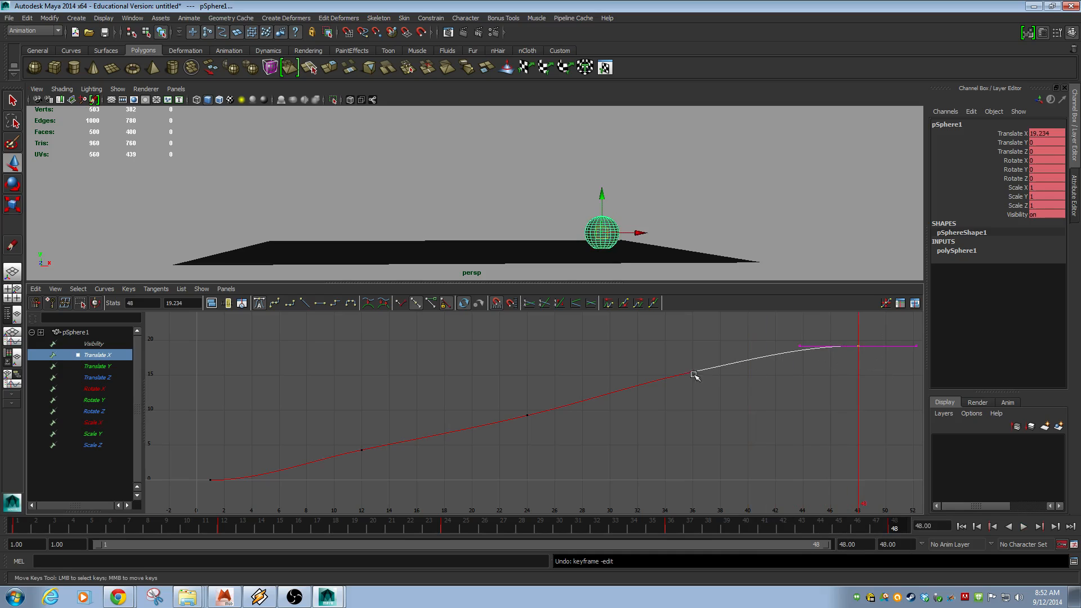
alt+right_drag(760, 369, 779, 369)
alt+middle_drag(779, 370, 527, 435)
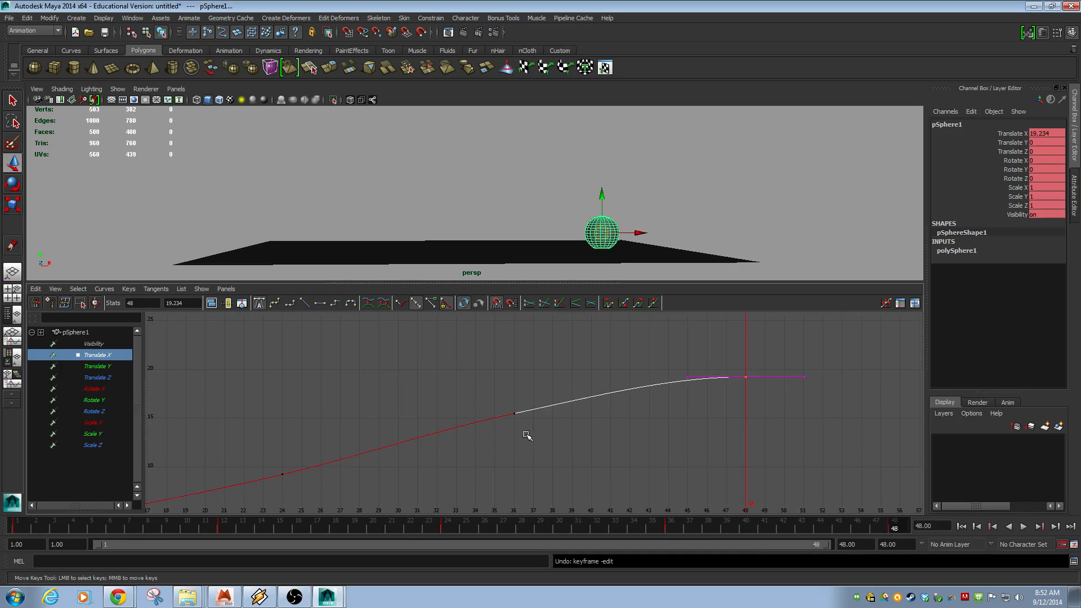
alt+right_drag(608, 449, 614, 405)
alt+middle_drag(613, 406, 580, 495)
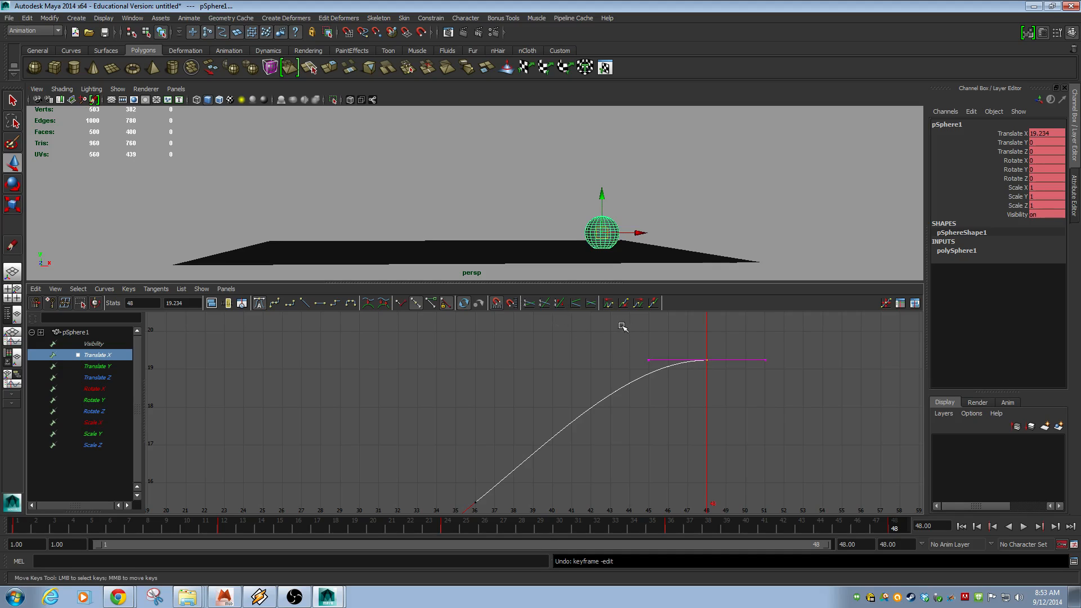
drag(617, 335, 658, 378)
middle_drag(649, 382, 738, 379)
alt+right_drag(739, 379, 667, 414)
alt+middle_drag(666, 414, 706, 362)
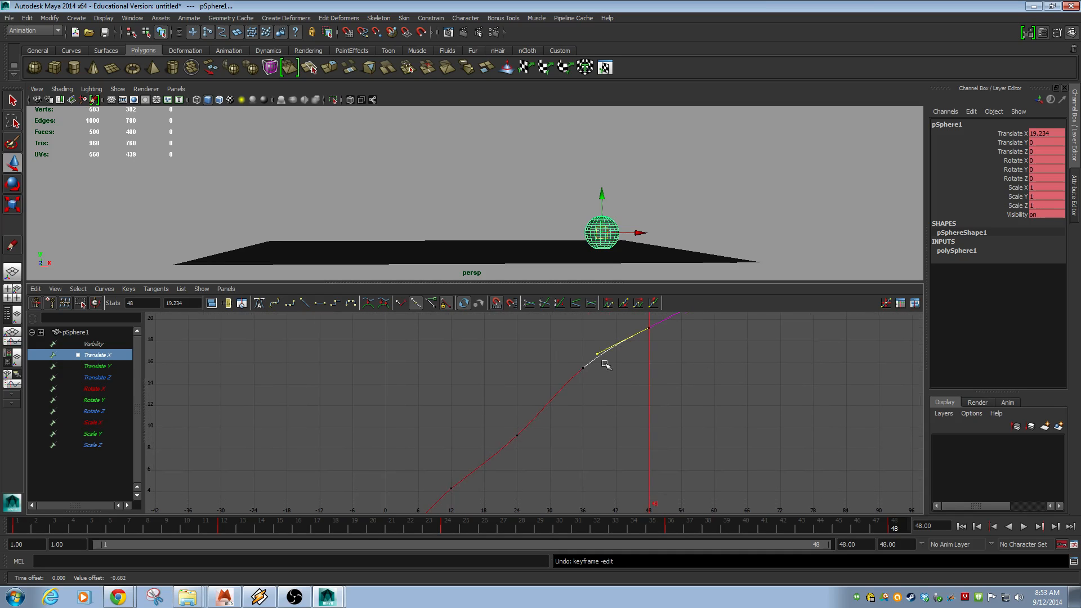
Step: Adjust the values of the frame 36, 24 and 12 keys until Translate X runs nearly straight, with the frame 12 key at 4.691
drag(555, 343, 609, 396)
shift+middle_drag(608, 396, 609, 400)
drag(521, 435, 528, 449)
shift+middle_drag(529, 450, 706, 336)
drag(521, 425, 596, 452)
mouse_move(597, 451)
middle_down()
mouse_move(587, 422)
mouse_move(579, 444)
middle_up()
drag(568, 385, 599, 426)
shift+middle_drag(604, 442, 565, 493)
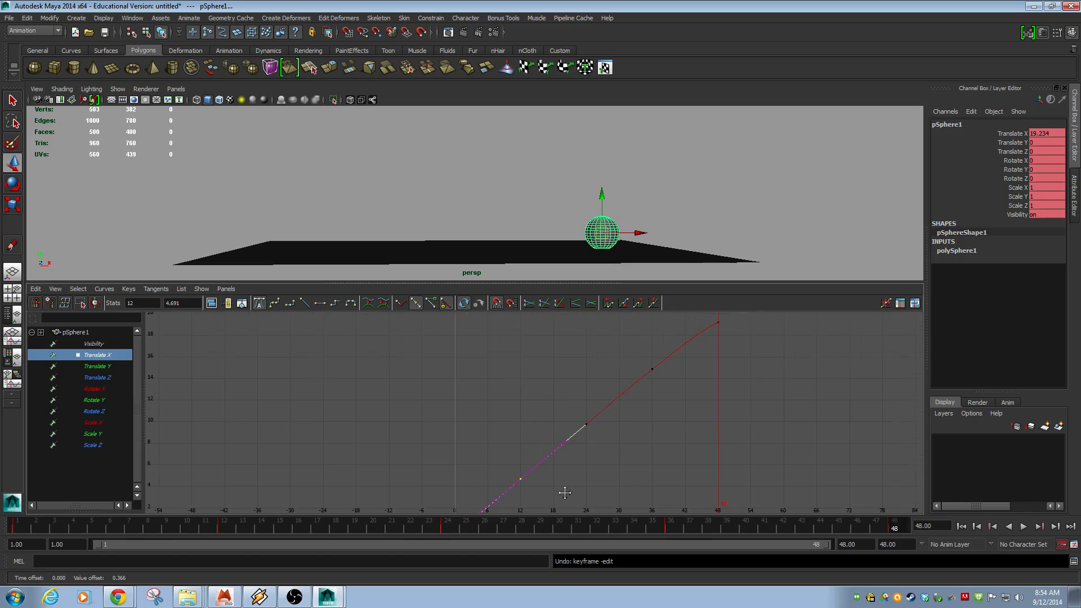
drag(576, 400, 596, 448)
shift+middle_drag(597, 453, 586, 450)
Step: Steepen the frame 48 key's incoming tangent so it lines up with the straightened Translate X curve
drag(698, 314, 743, 338)
drag(666, 322, 687, 351)
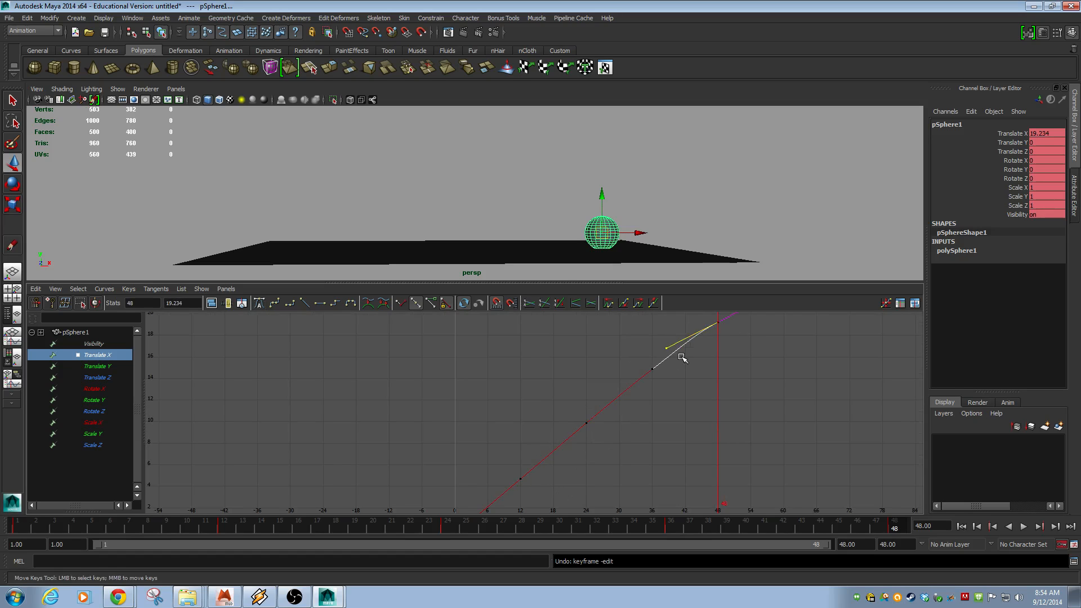
middle_drag(680, 359, 681, 369)
mouse_move(710, 382)
alt+right_down()
mouse_move(669, 380)
mouse_move(707, 381)
alt+right_up()
click(210, 304)
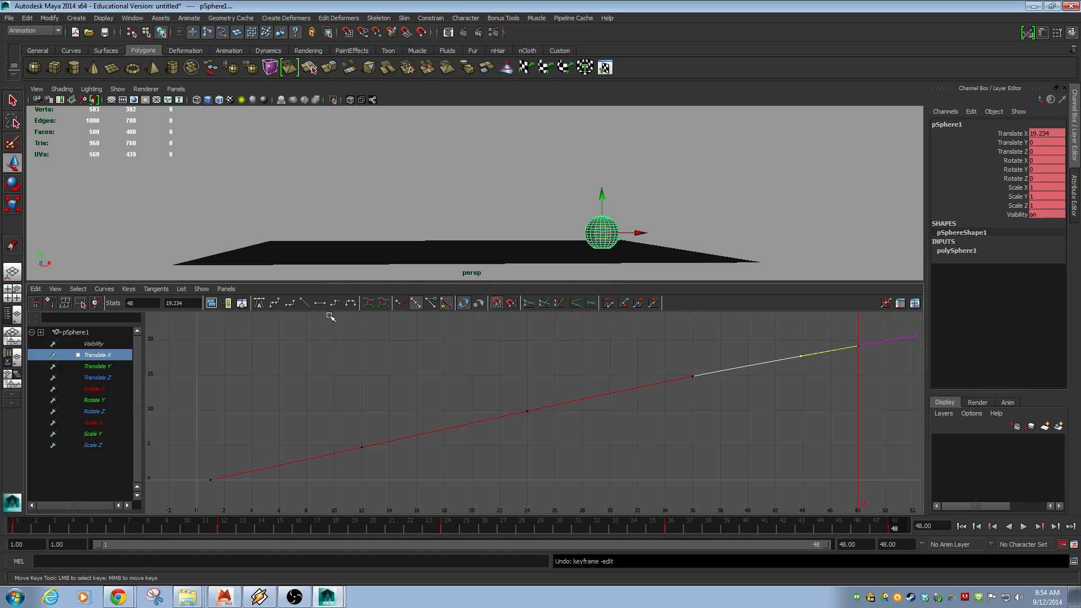
Step: Play the sphere's motion from frame 1 against the straightened Translate X curve and stop the playback
scroll(697, 394, down, 2)
scroll(529, 416, down, 2)
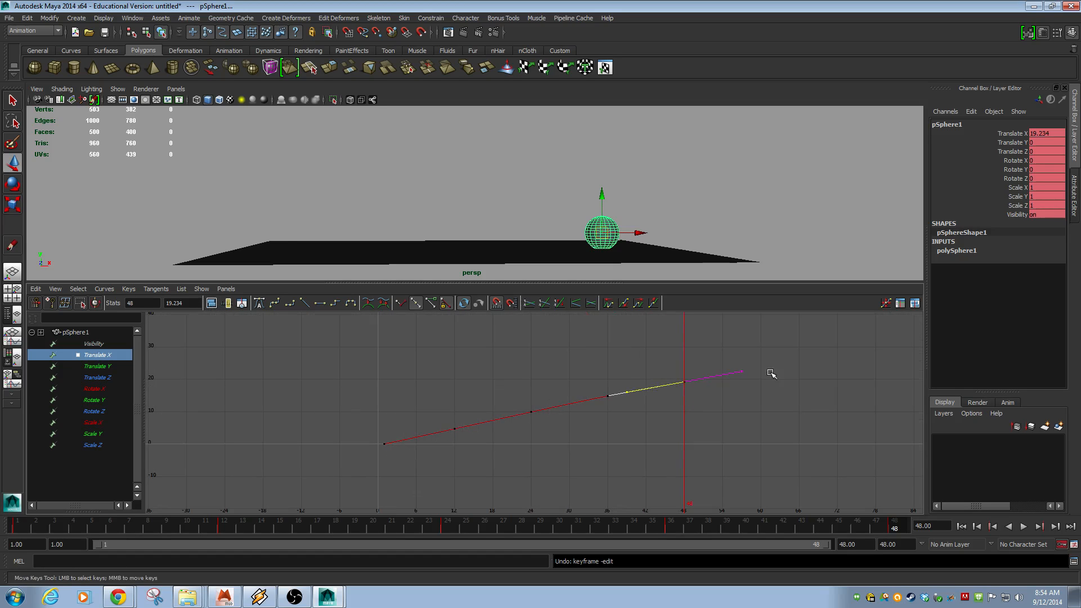
click(962, 527)
click(1024, 526)
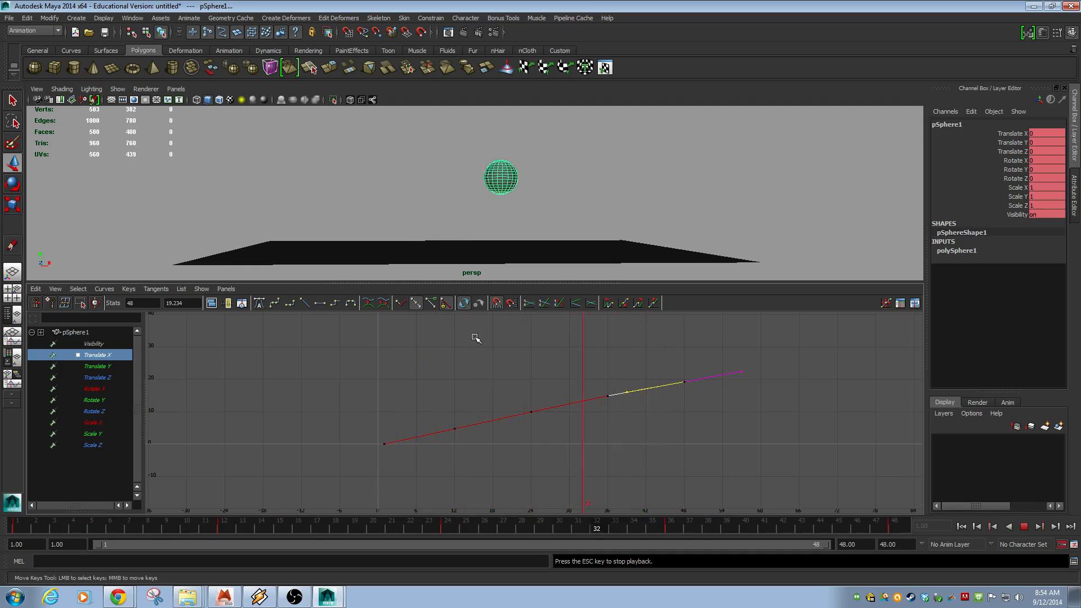
click(1025, 527)
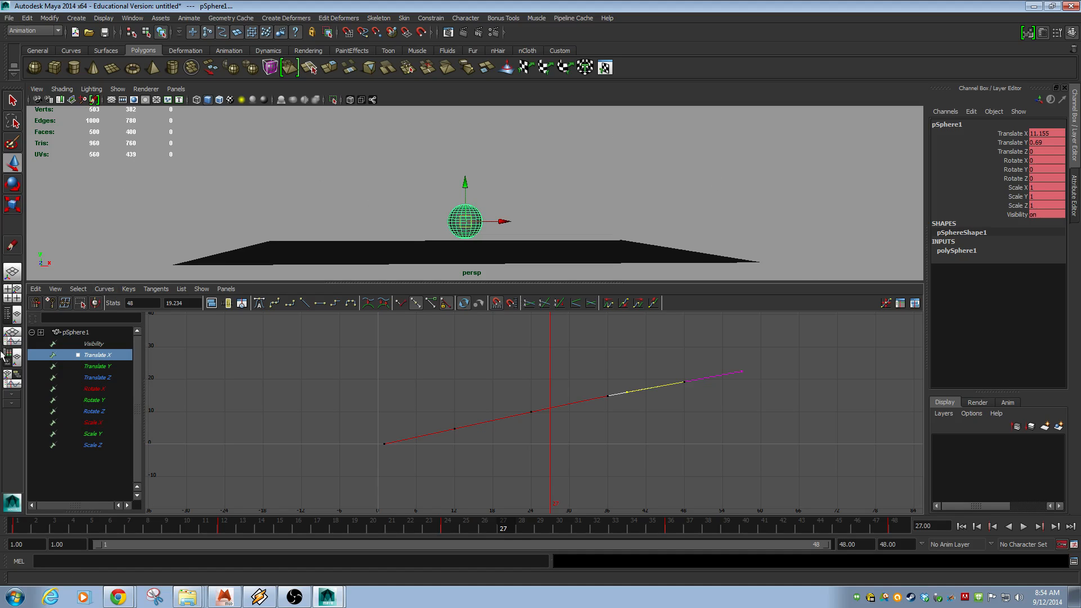
Step: Display the sphere's Translate Y curve framed in the Graph Editor and return the animation to frame 1
click(91, 367)
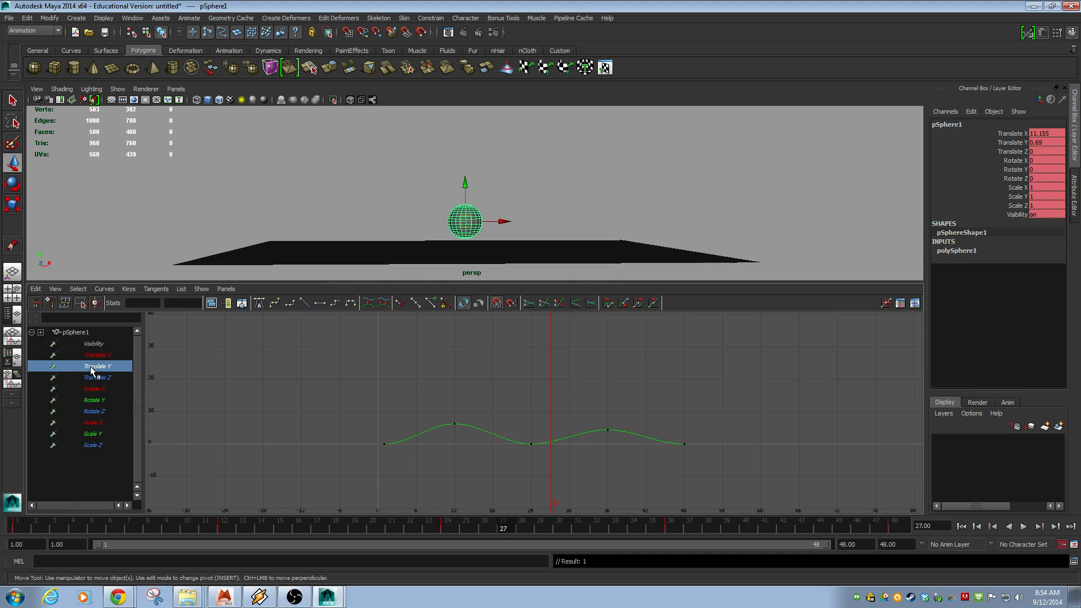
click(212, 303)
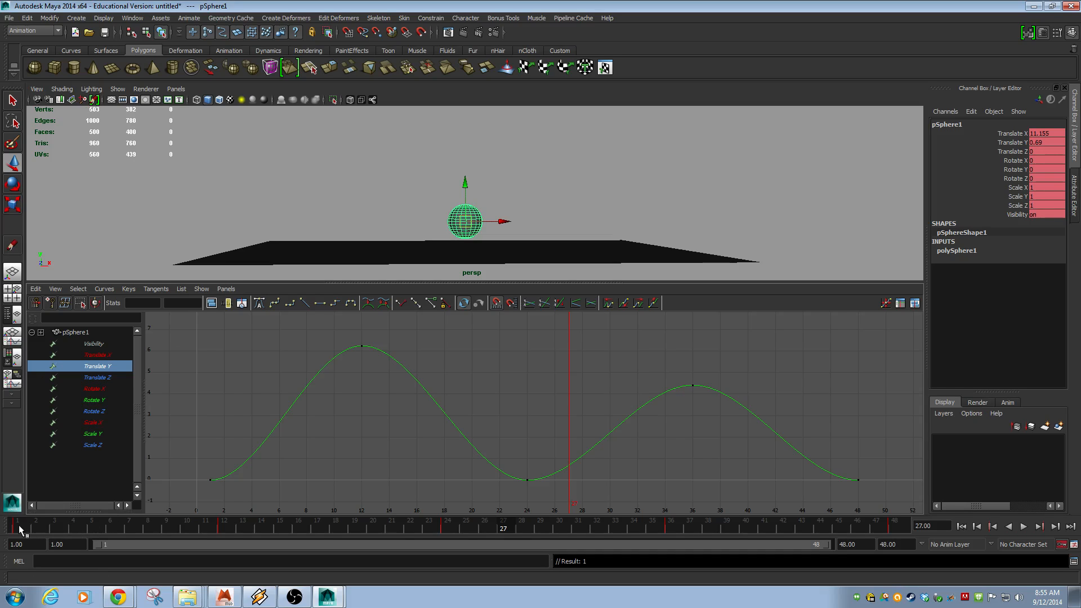
drag(8, 535, 110, 596)
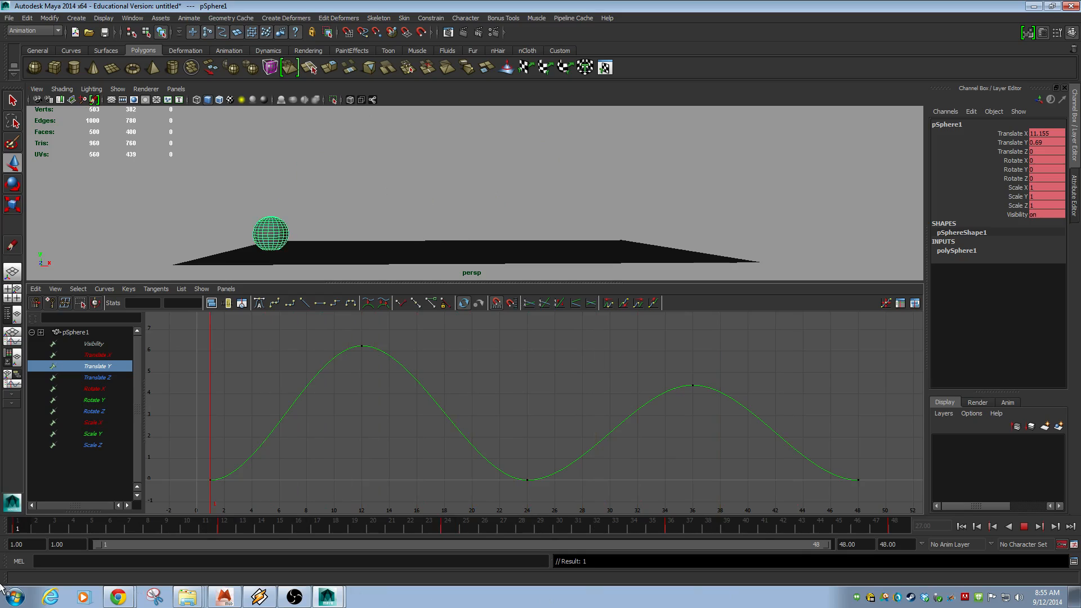
key(Escape)
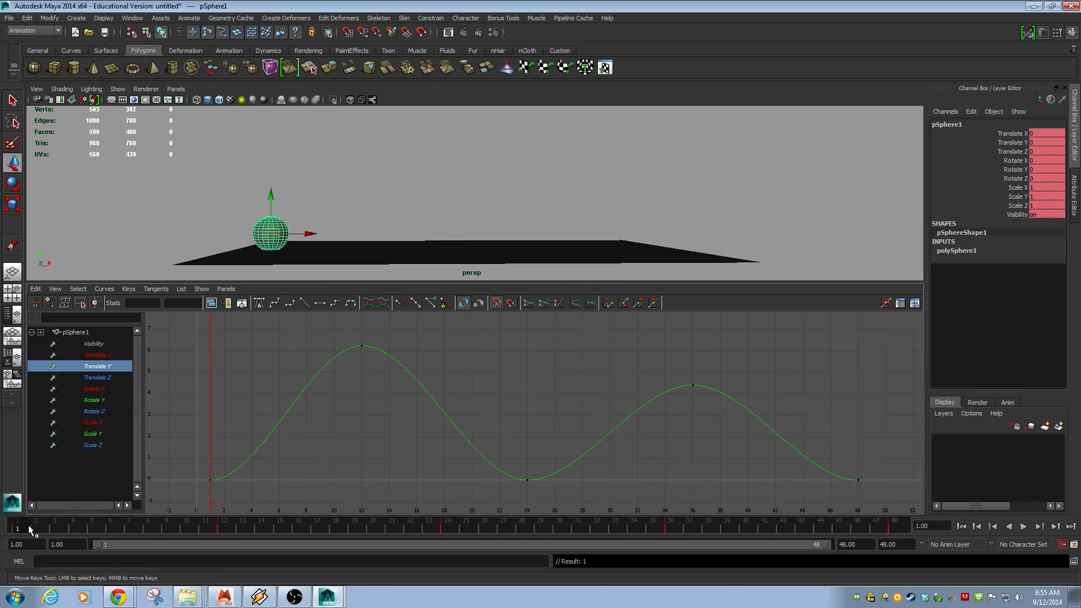
Step: Replay the bounce and go to frame 21 to examine the Translate Y curve just before the ground contact at frame 24
key(alt+v)
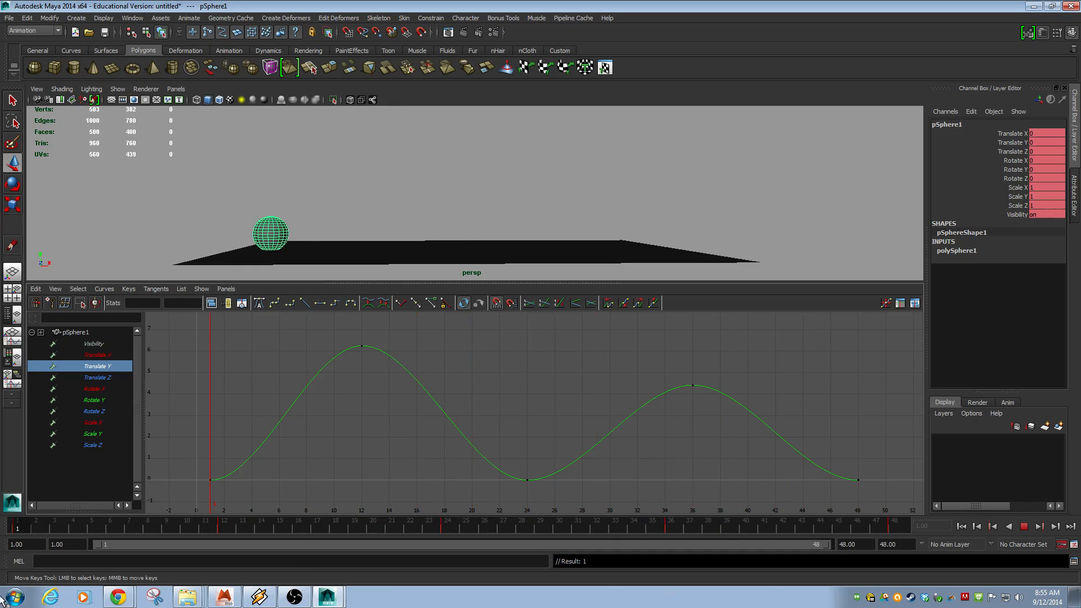
key(alt+v)
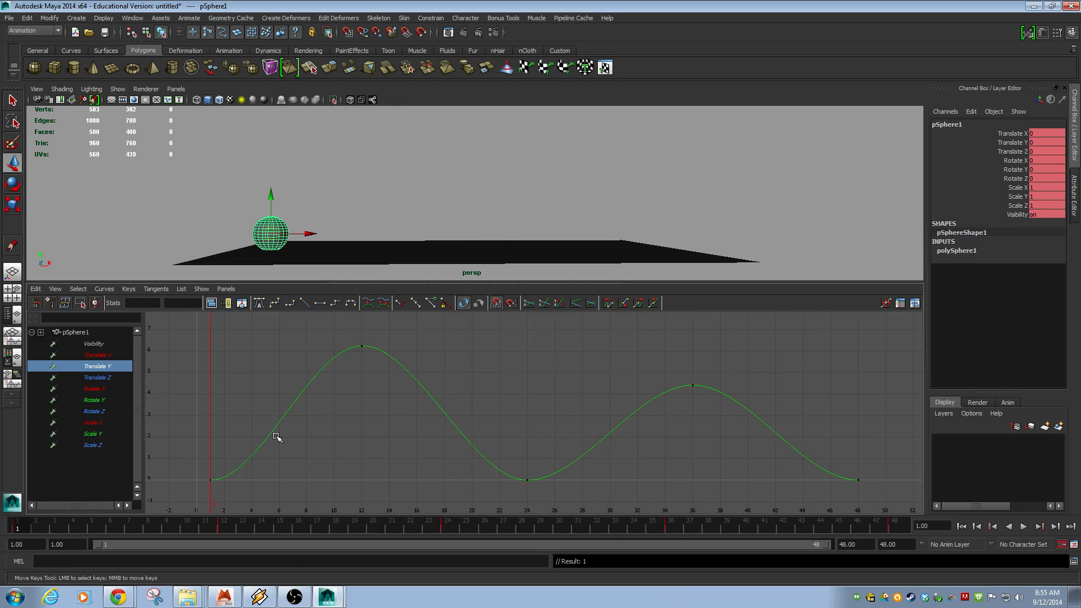
key(alt+v)
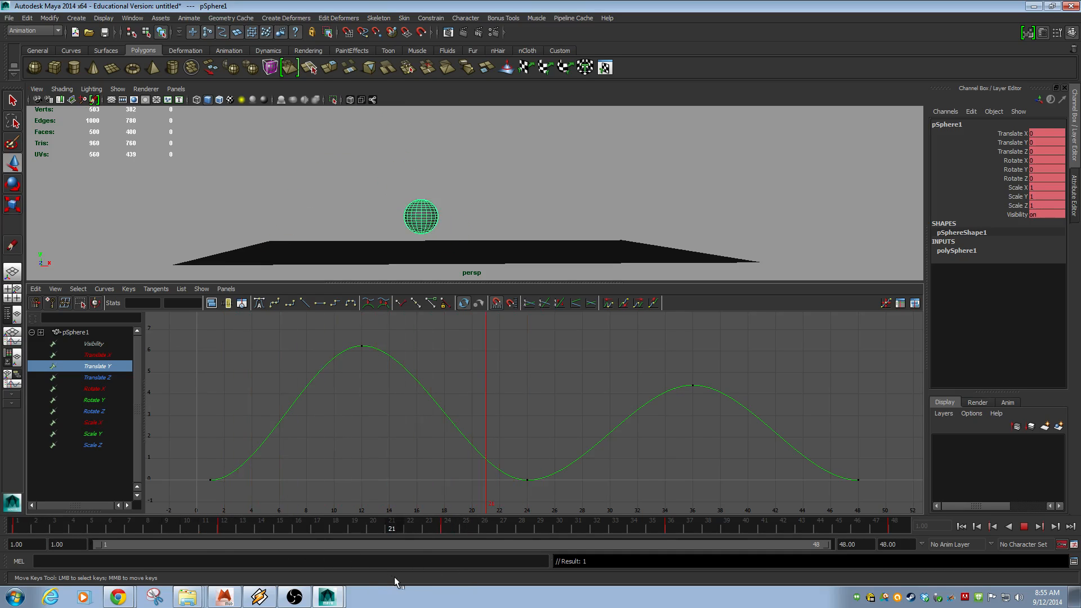
key(alt+v)
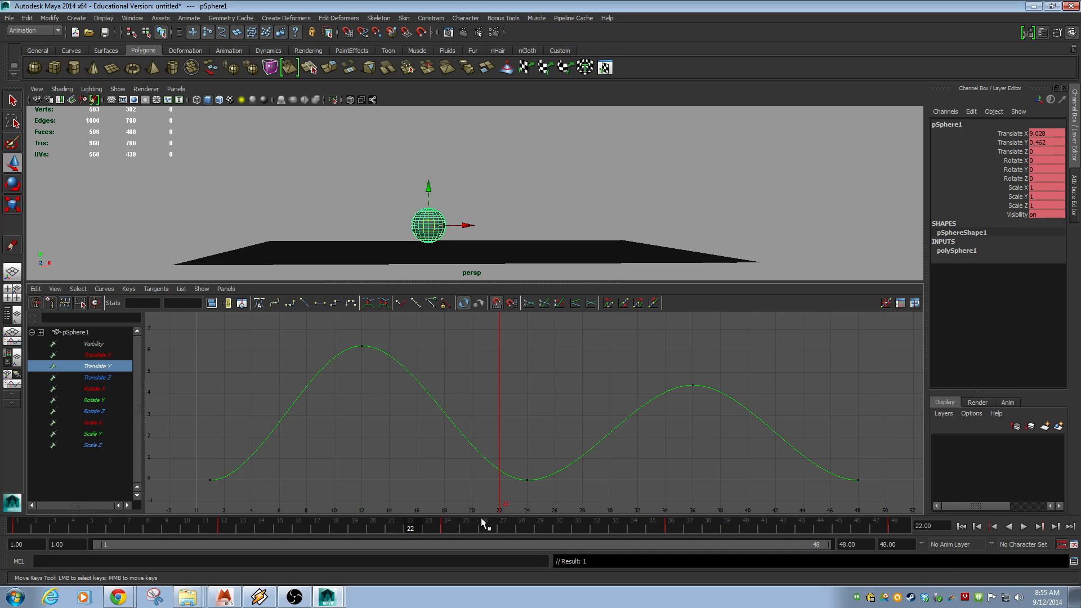
mouse_move(436, 493)
alt+right_down()
mouse_move(434, 482)
mouse_move(451, 487)
mouse_move(438, 490)
alt+right_up()
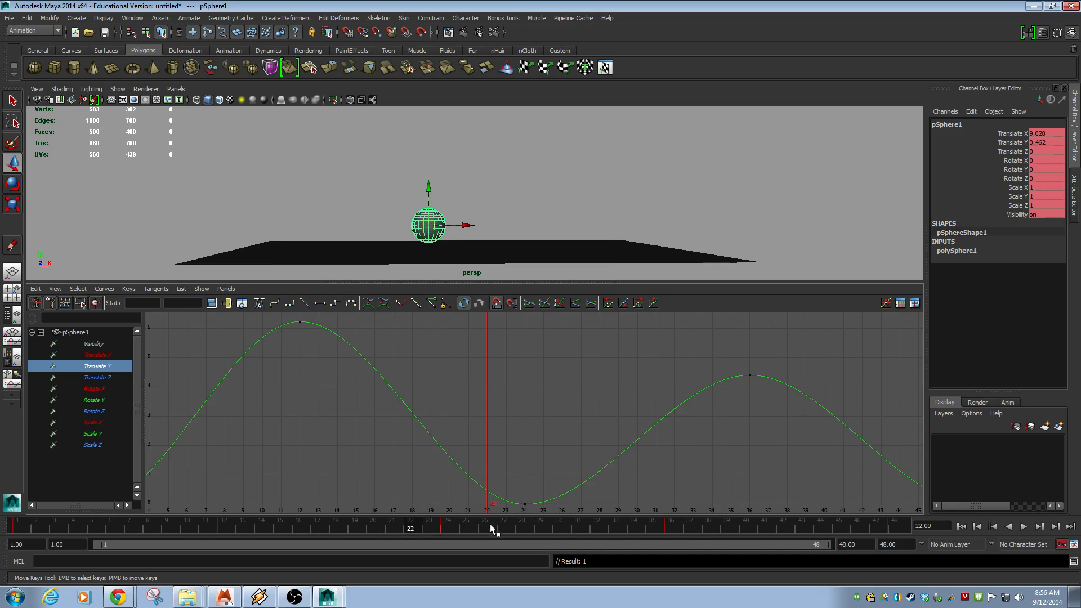
mouse_move(418, 528)
mouse_down()
mouse_move(444, 529)
mouse_move(380, 523)
mouse_move(442, 537)
mouse_move(323, 525)
mouse_move(474, 539)
mouse_move(261, 523)
mouse_move(397, 531)
mouse_up()
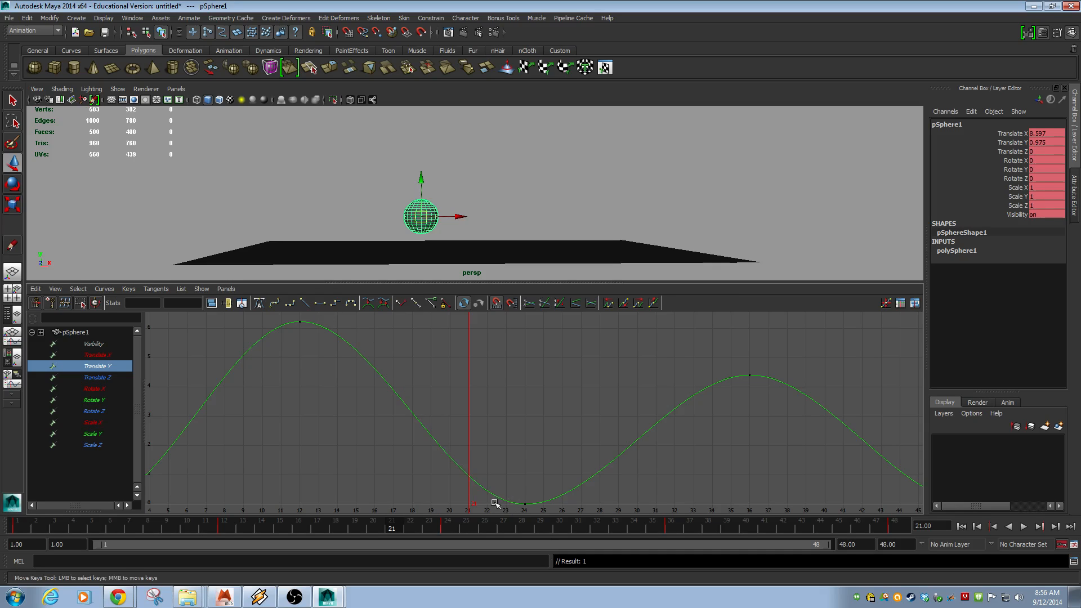
Step: Select the frame 24 key's incoming tangent on the Translate Y curve and swing it upward to steepen the fall
drag(546, 505, 546, 506)
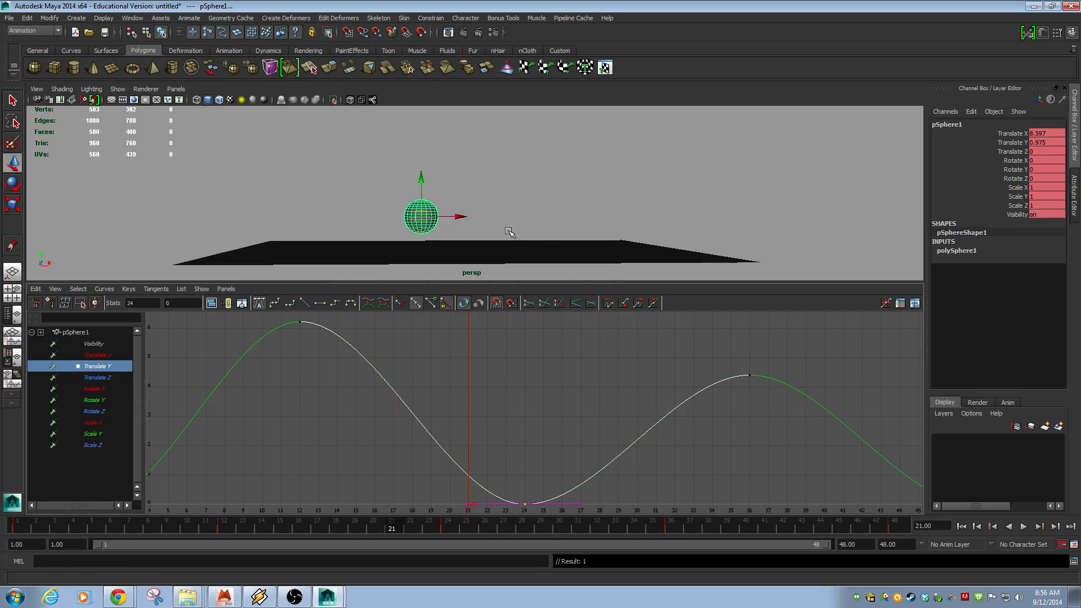
click(499, 423)
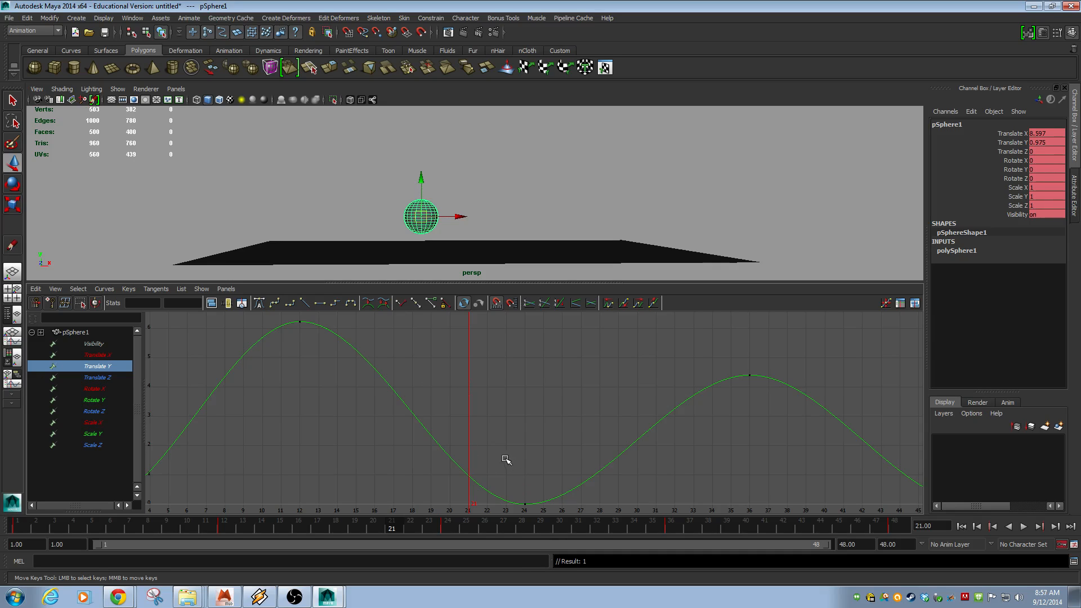
drag(505, 458, 554, 510)
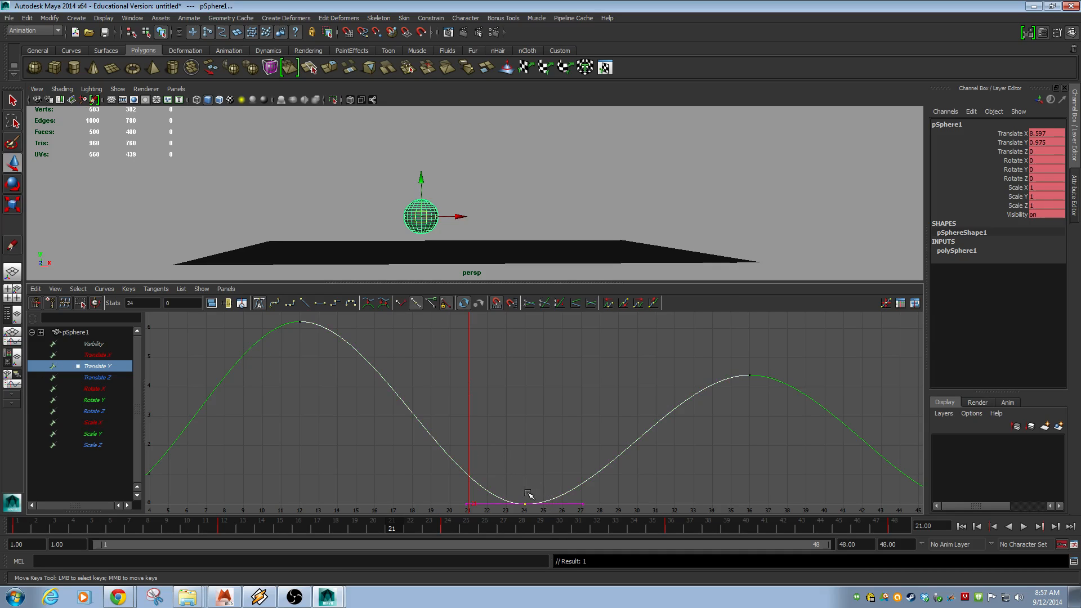
alt+middle_drag(528, 494, 539, 445)
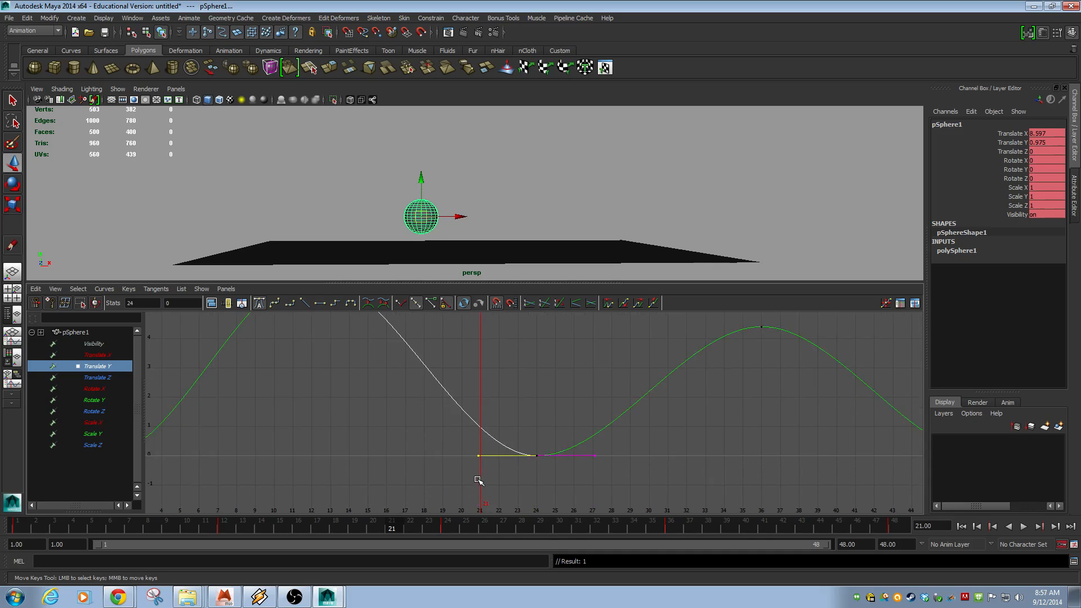
drag(479, 480, 502, 418)
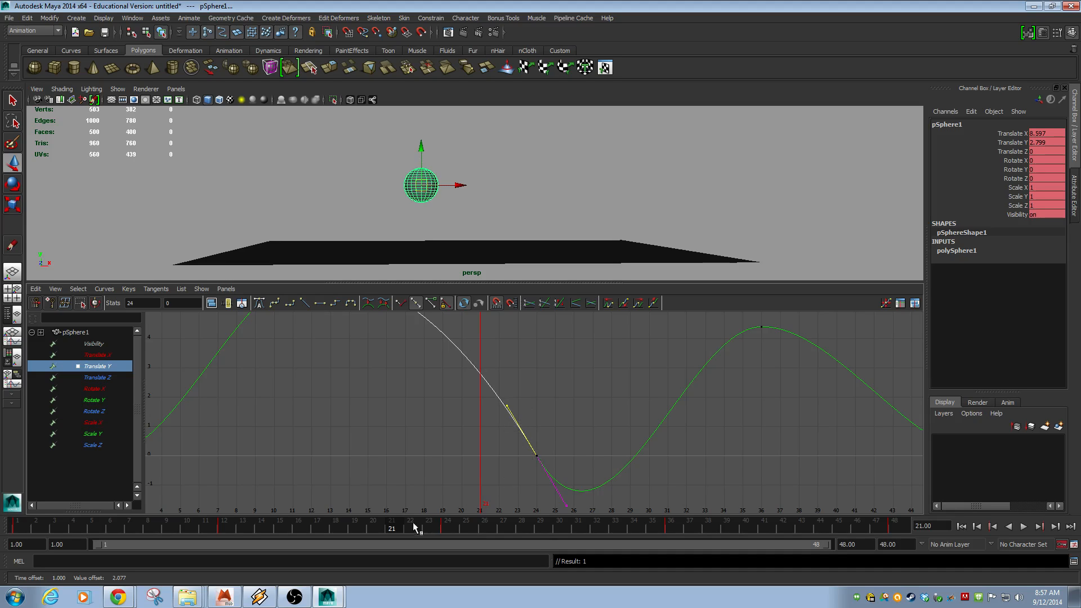
Step: Go to frame 24, break that key's tangents on the Translate Y curve, and swing the outgoing handle upward for a sharp ground contact
mouse_move(397, 530)
mouse_down()
mouse_move(288, 525)
mouse_move(380, 525)
mouse_move(495, 548)
mouse_move(453, 557)
mouse_up()
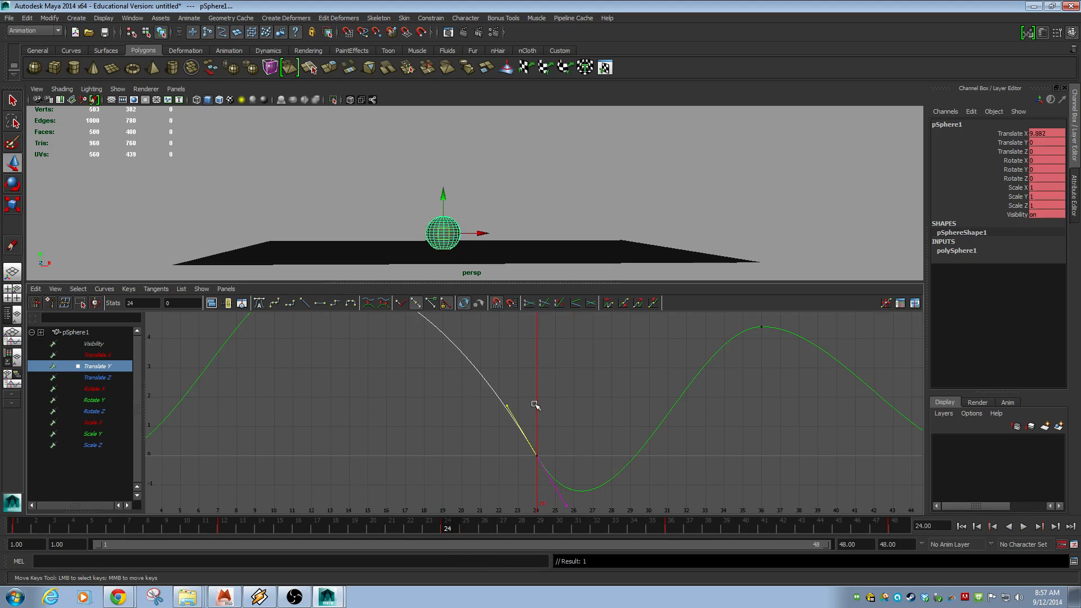
middle_drag(472, 429, 460, 402)
key(ctrl+z)
alt+middle_drag(585, 480, 534, 445)
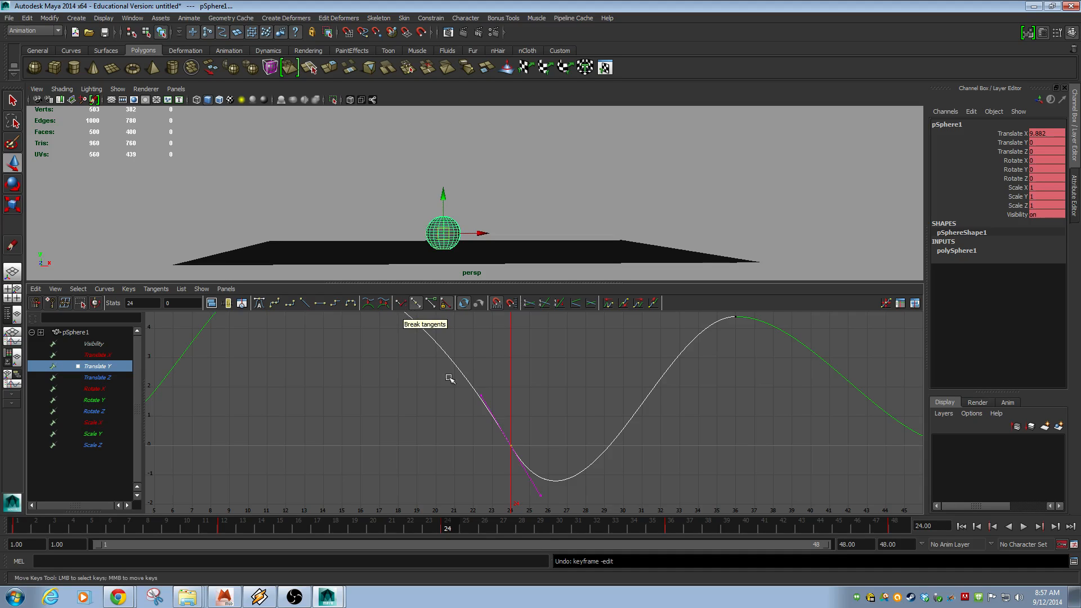
click(401, 303)
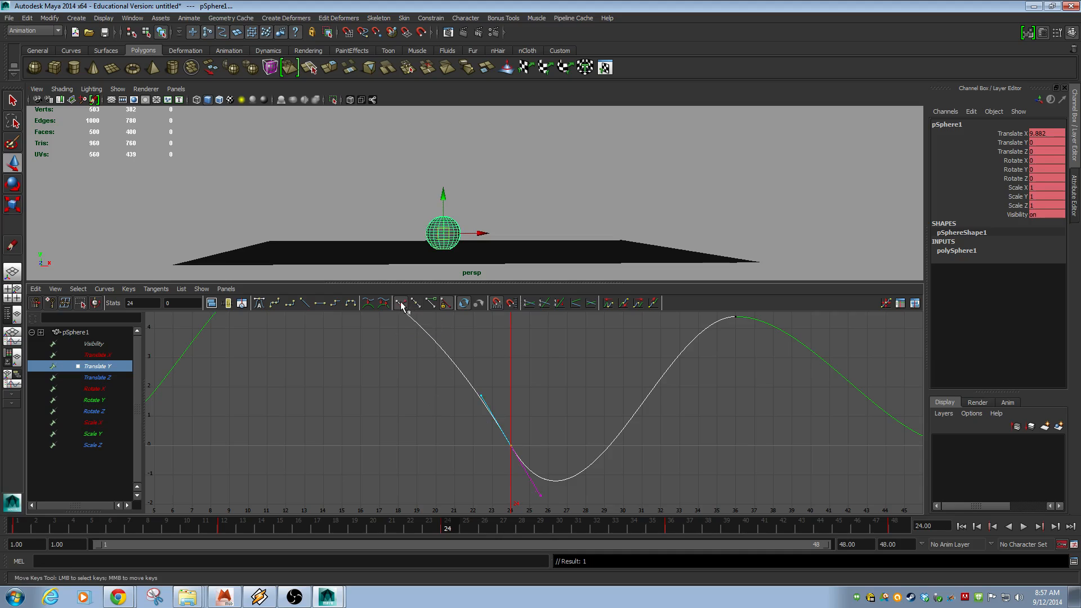
click(586, 458)
drag(548, 425, 484, 467)
middle_drag(564, 491, 562, 404)
key(a)
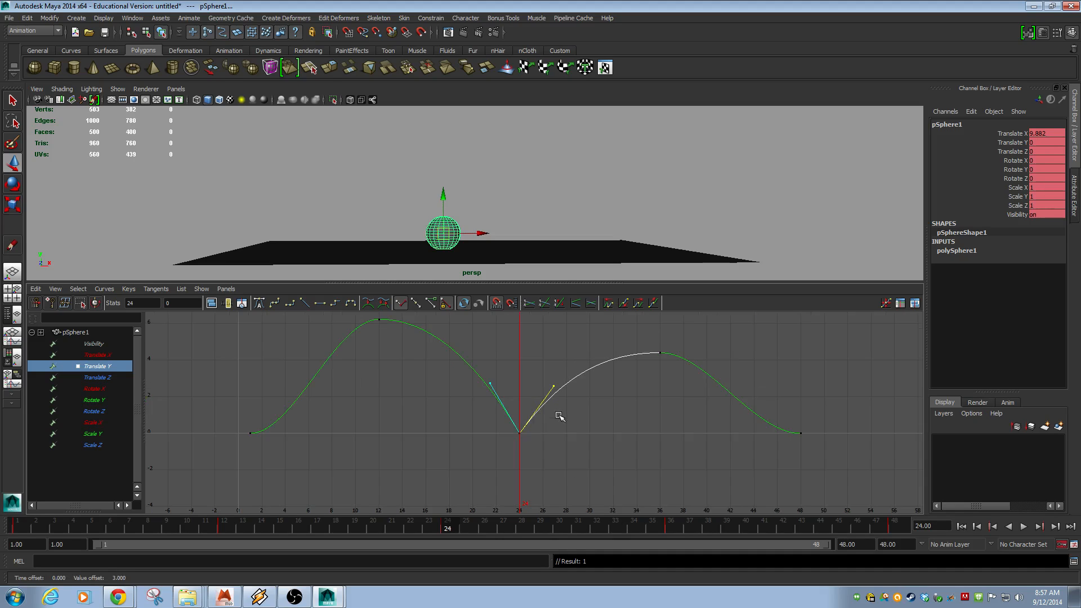
Step: Break the frame 1 key's tangents on the Translate Y curve, then steepen its outgoing handle and the frame 48 key's incoming handle
drag(274, 453, 274, 452)
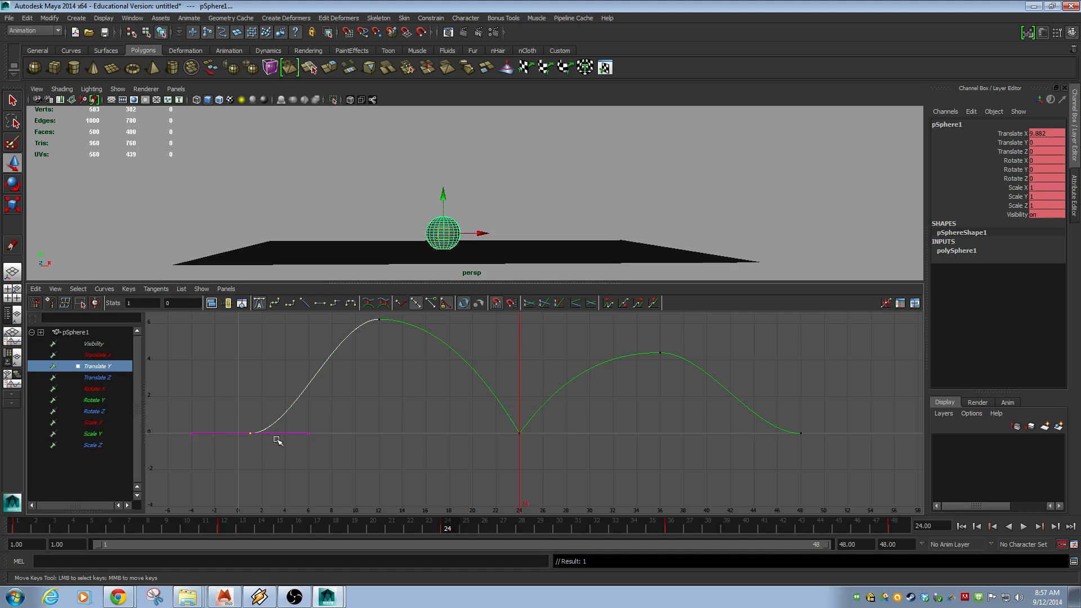
middle_drag(325, 455, 312, 419)
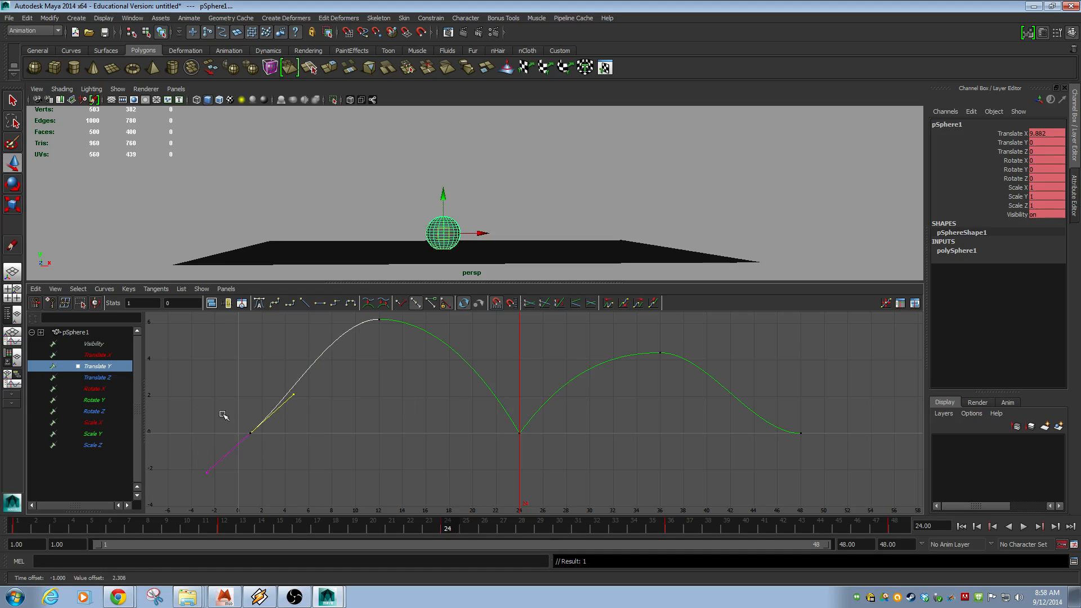
key(ctrl+z)
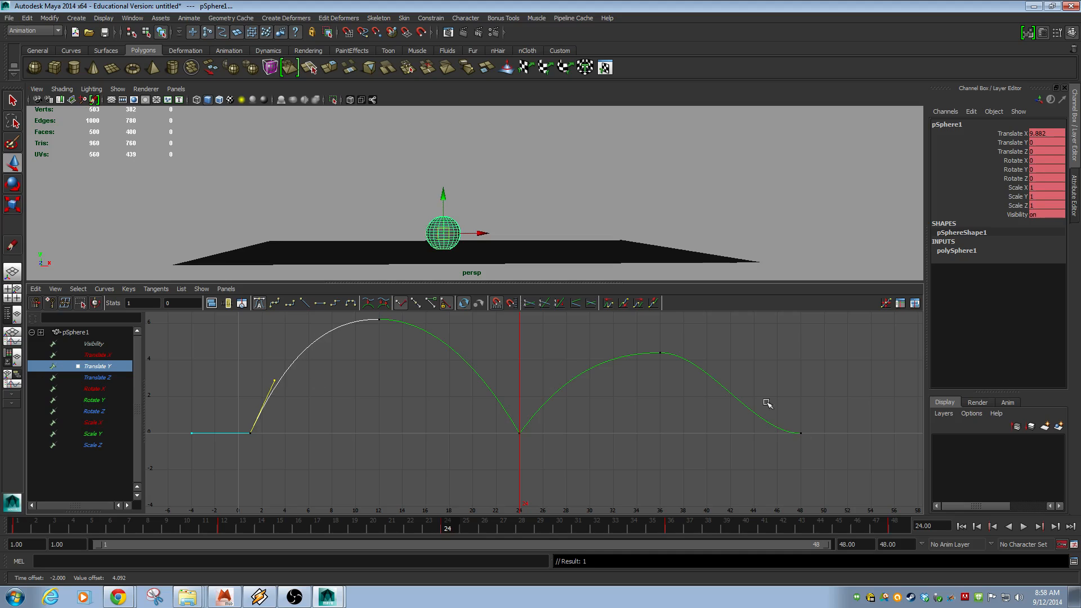
drag(767, 403, 826, 463)
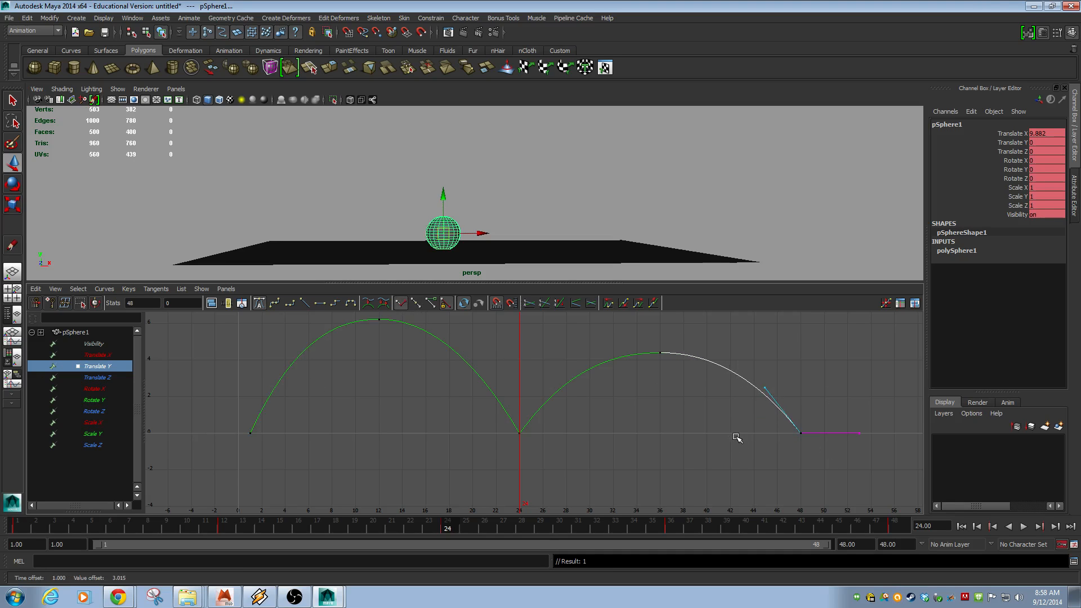
Step: Deselect the sphere, play the reshaped bounce from frame 1, and stop the playback
click(963, 528)
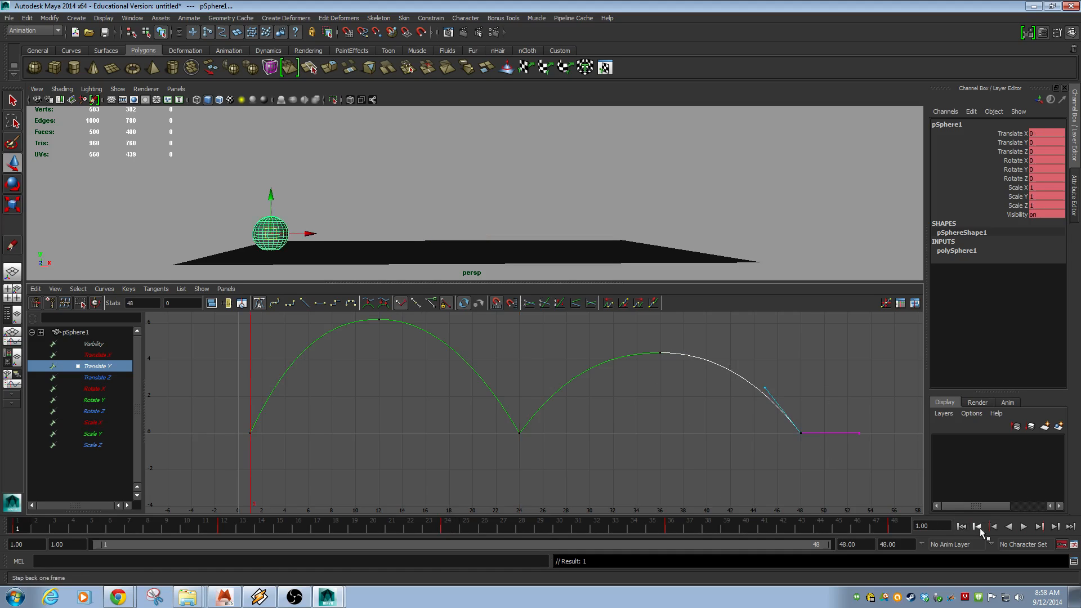
click(833, 232)
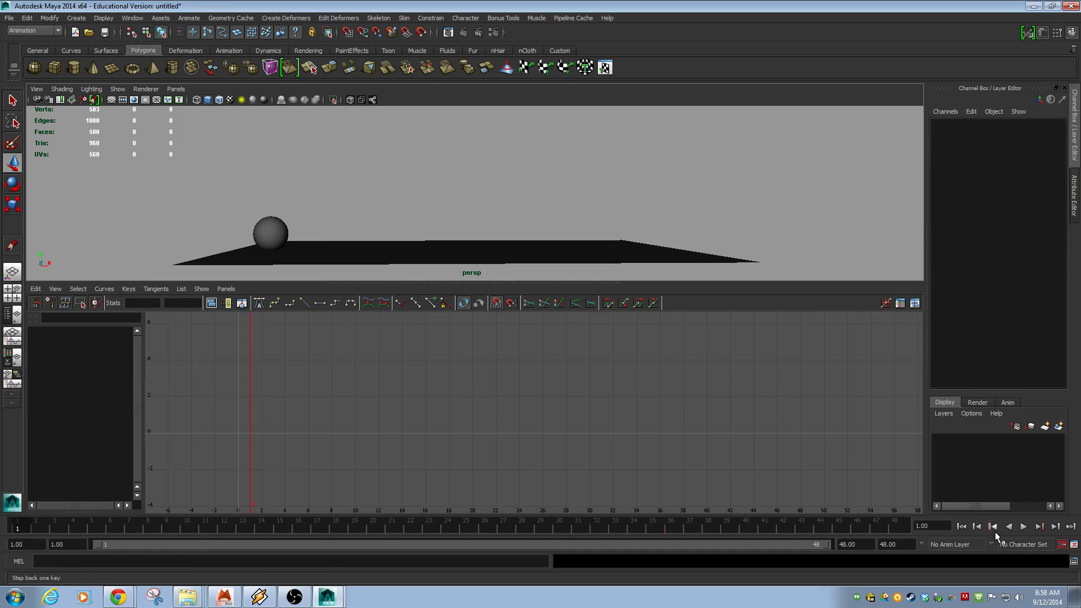
click(1023, 527)
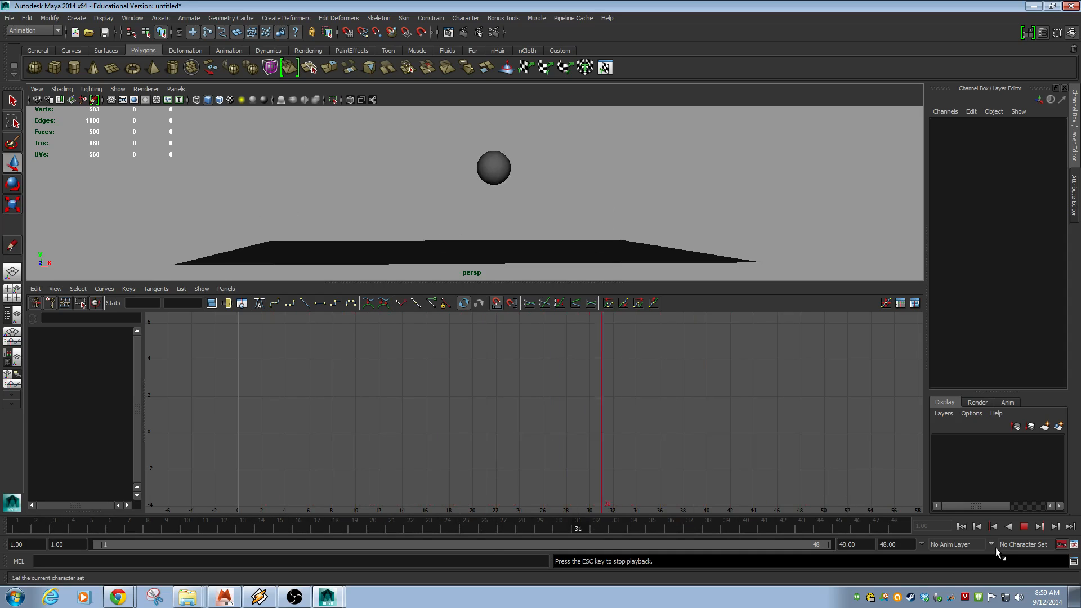
click(1023, 527)
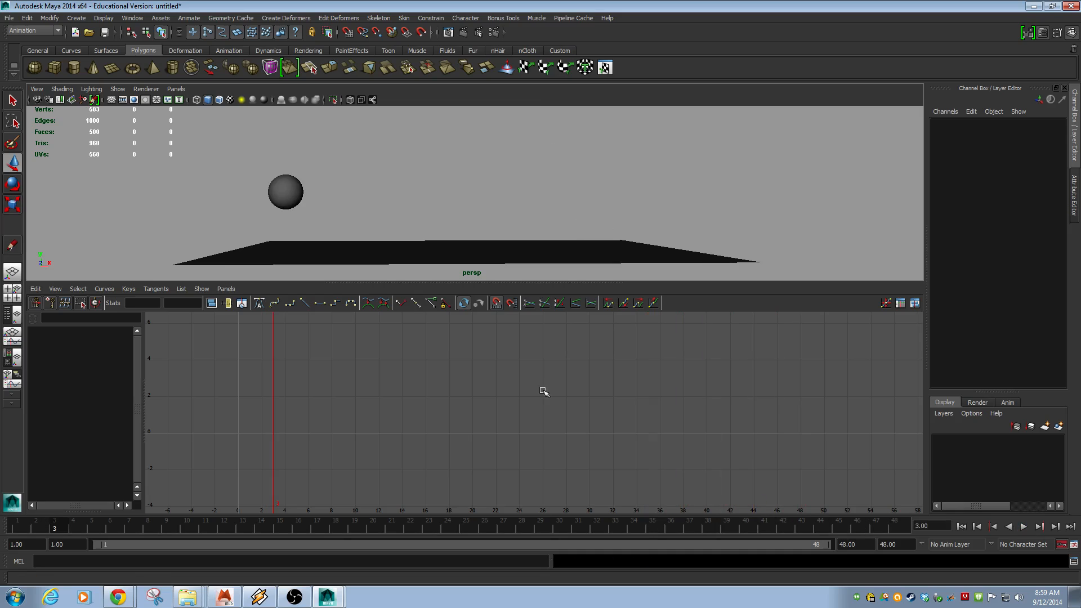
Step: Select the sphere and display only its Translate Y curve, framed in the Graph Editor
click(271, 186)
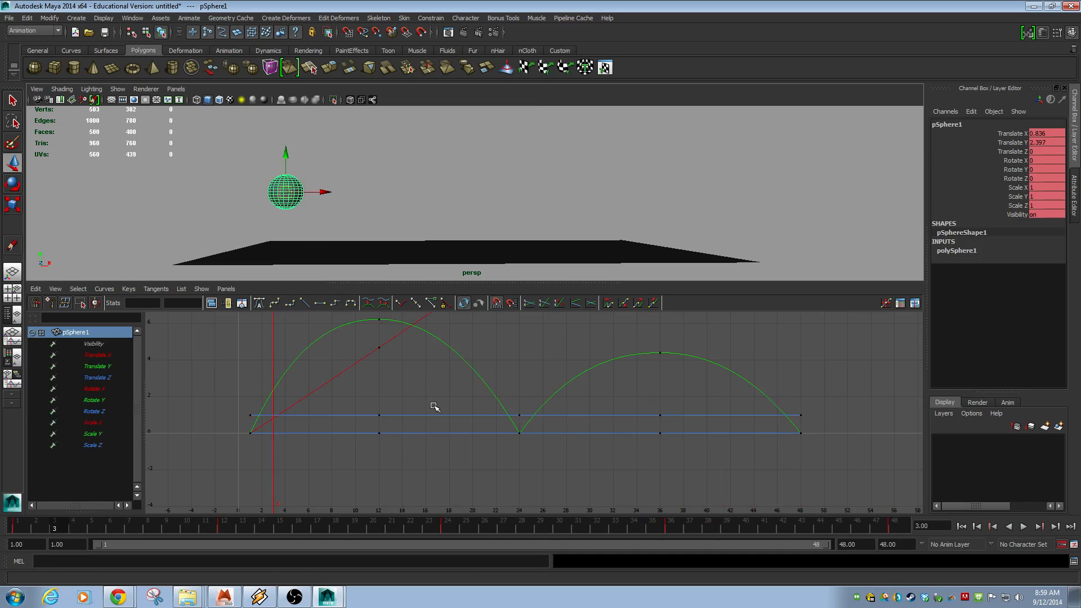
click(215, 302)
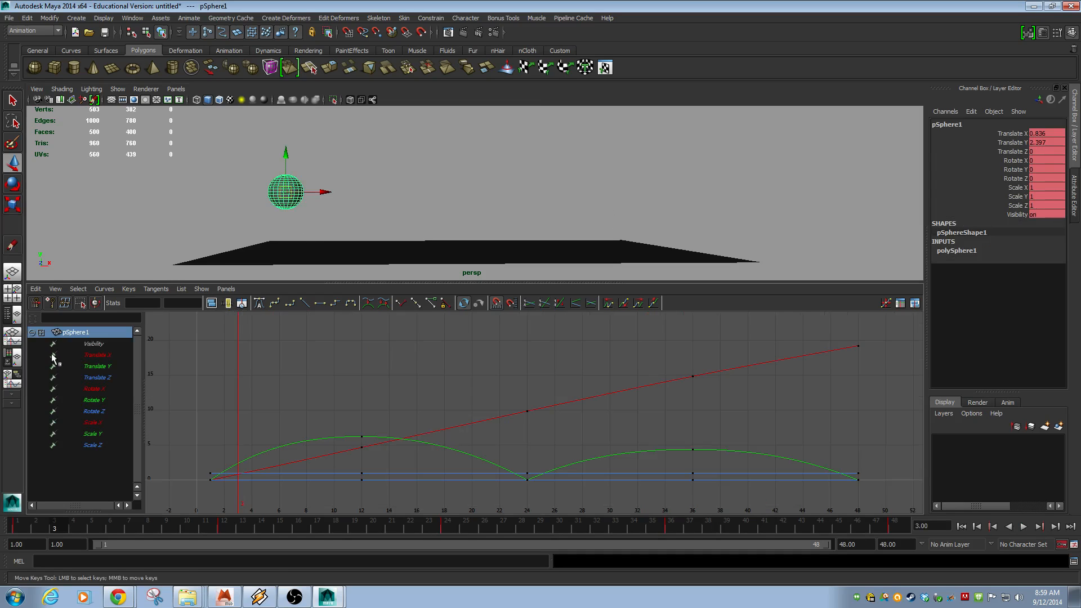
click(91, 367)
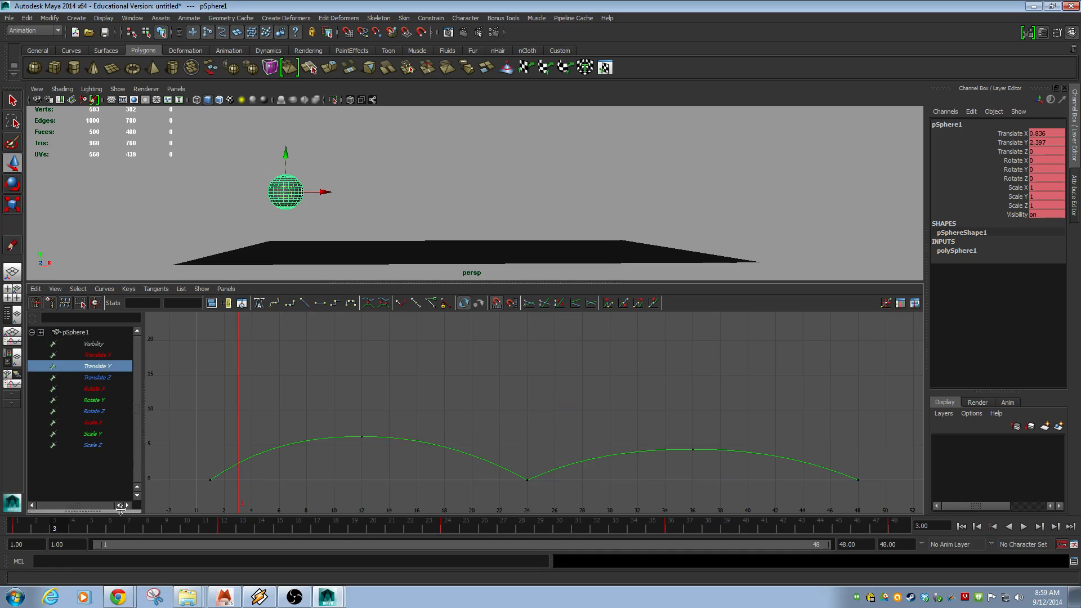
click(211, 304)
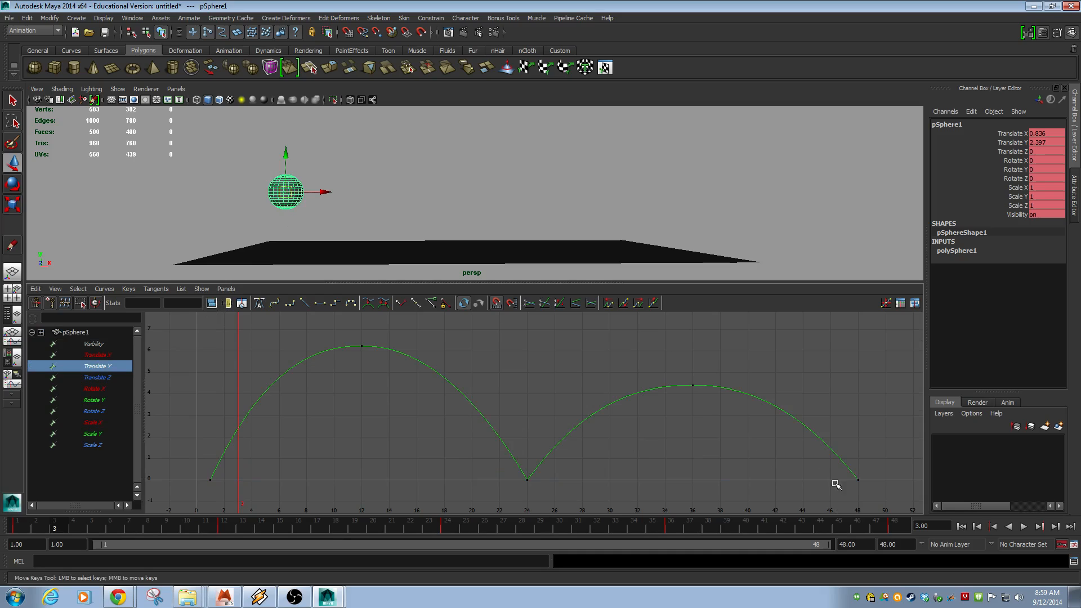
Step: Try a short second bounce by moving the Translate Y peak key to frame 28 at 1.171 and the final contact key to frame 33
drag(648, 351, 736, 435)
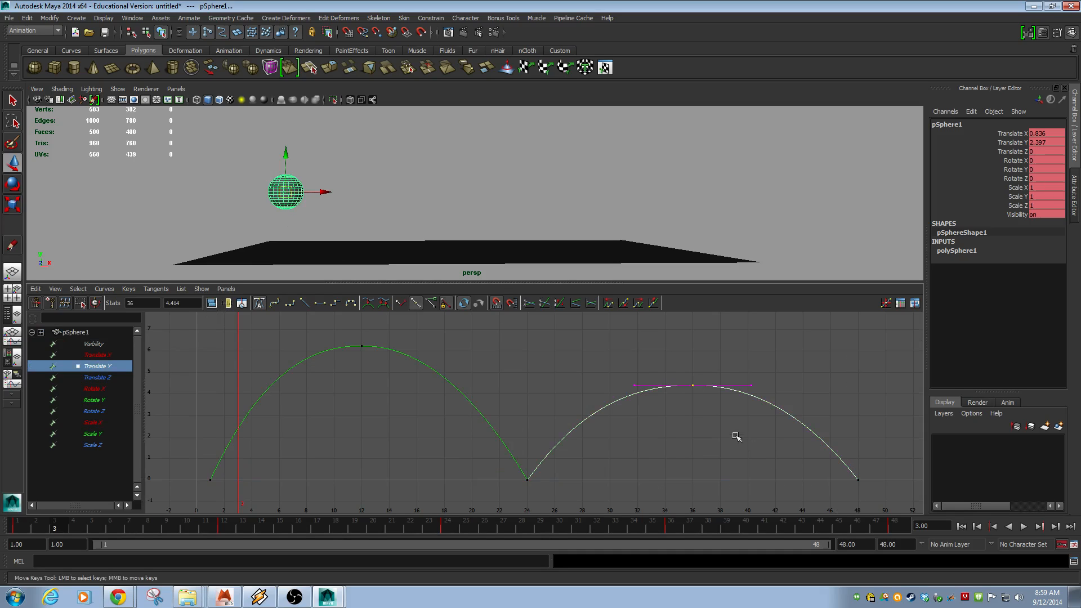
middle_drag(701, 416, 619, 488)
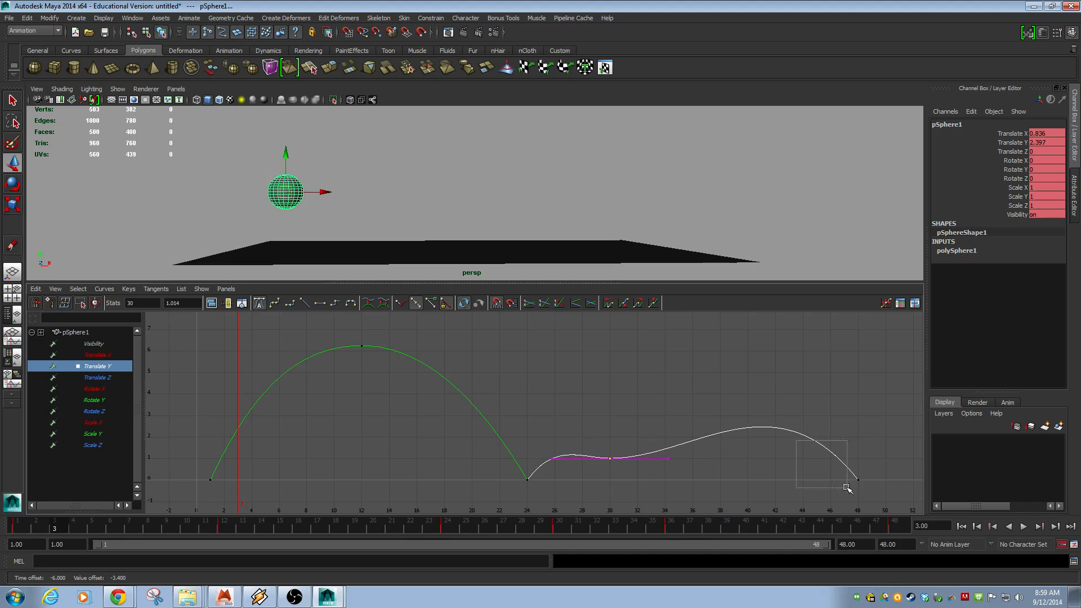
drag(846, 487, 862, 490)
middle_drag(848, 491, 697, 499)
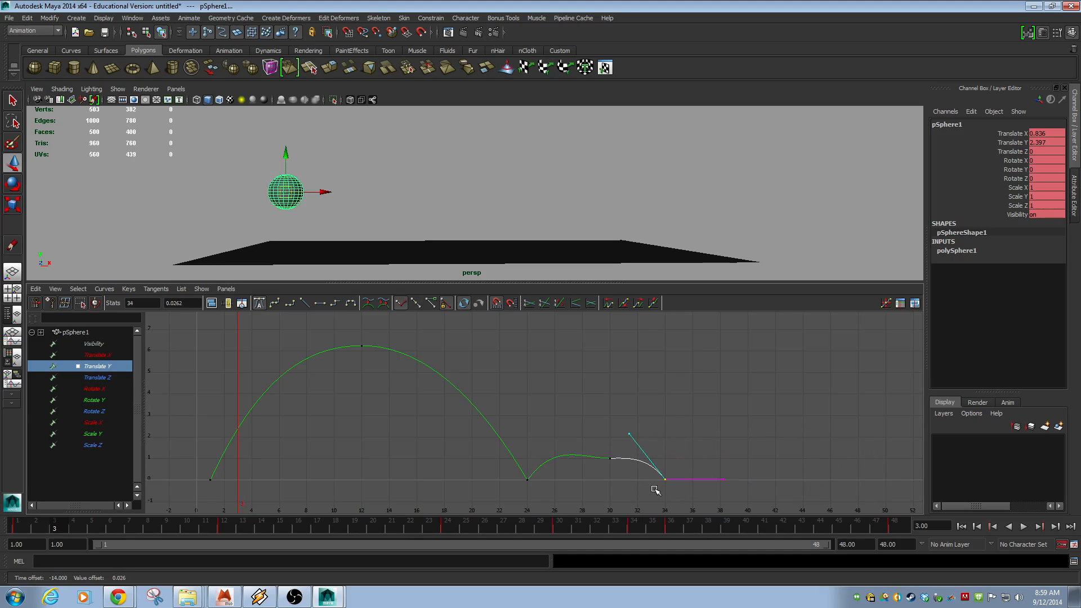
key(ctrl+z)
key(ctrl+z)
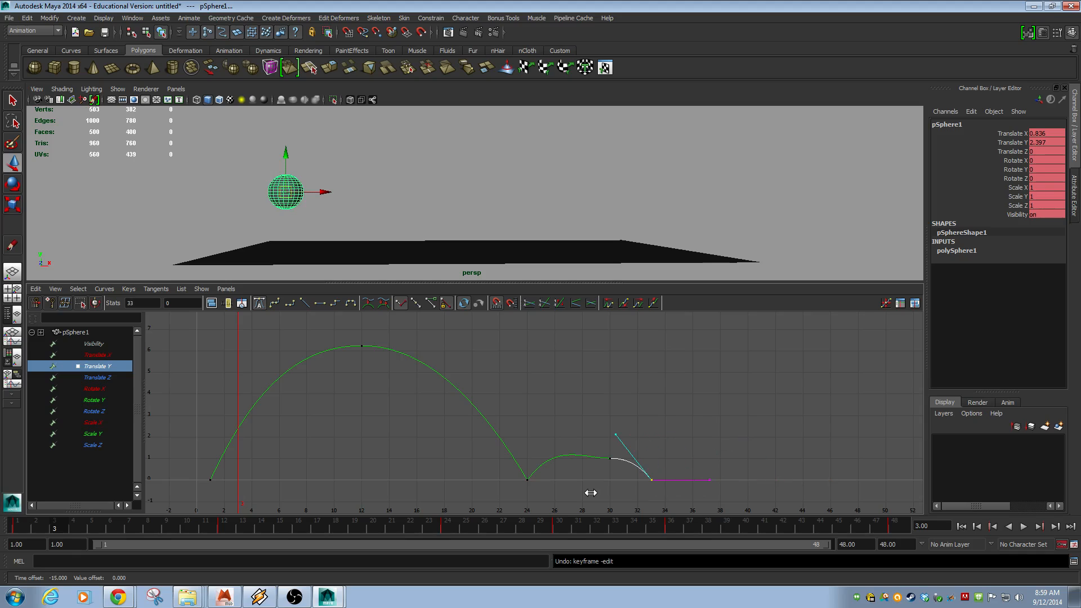
drag(583, 446, 629, 473)
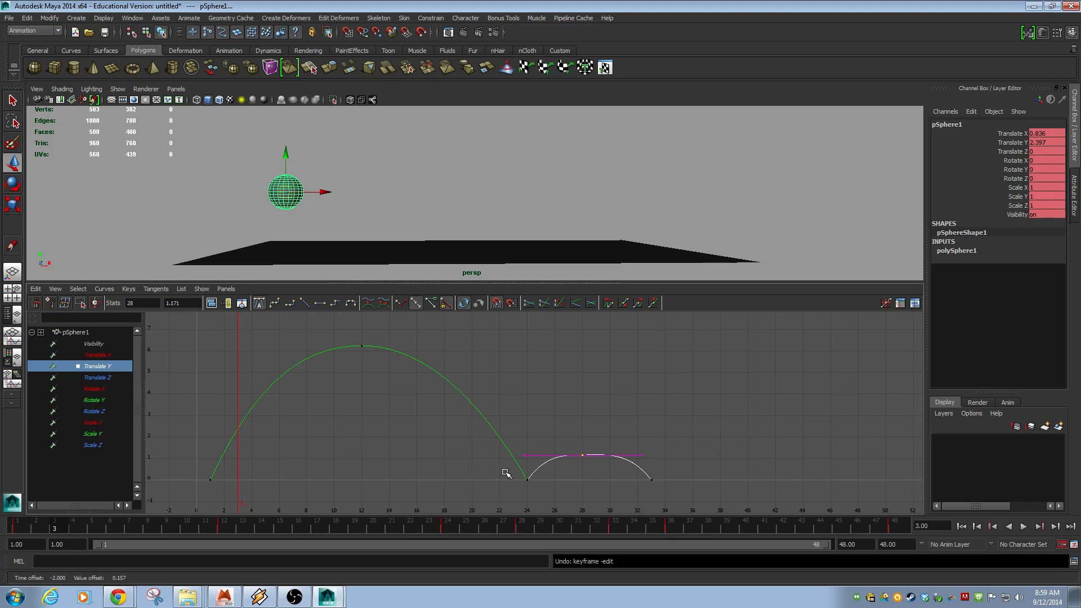
Step: Lower the frame 24 key's outgoing tangent and the frame 33 key's incoming tangent to round the short second bounce
click(527, 479)
drag(575, 449, 575, 449)
middle_drag(576, 448, 577, 455)
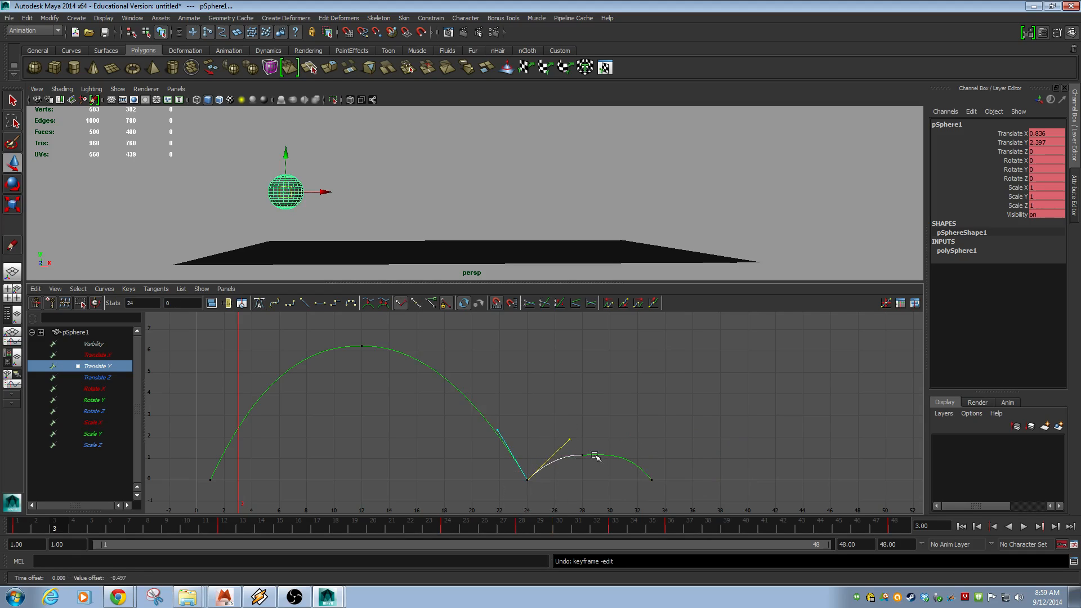
drag(661, 492, 661, 493)
drag(643, 411, 605, 451)
middle_drag(609, 451, 610, 455)
Step: Play the shortened second bounce from frame 1 with the sphere deselected, then stop the playback
click(962, 526)
click(1023, 526)
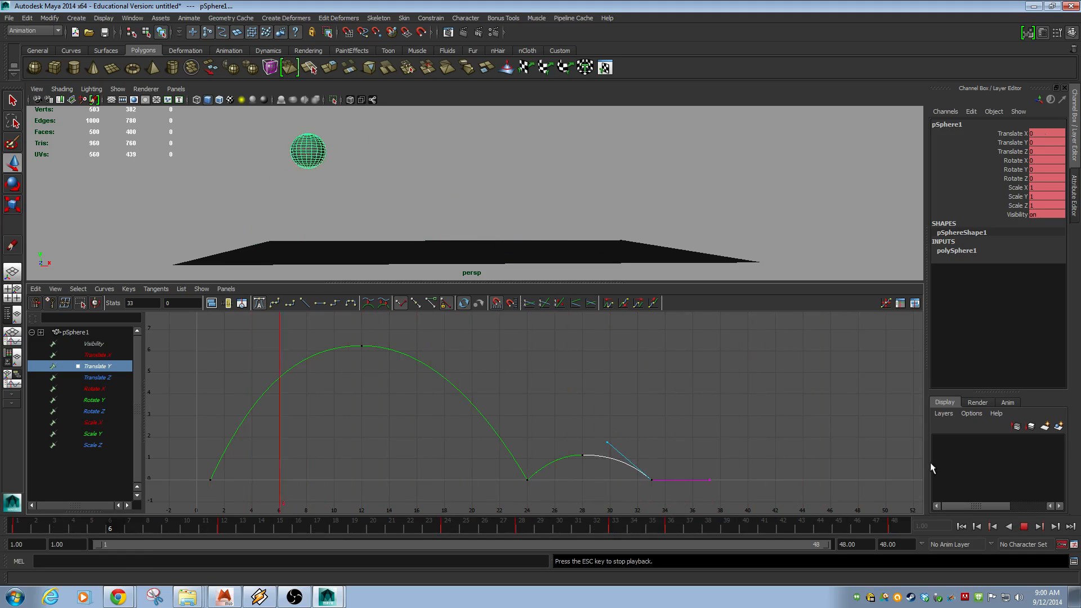
click(851, 255)
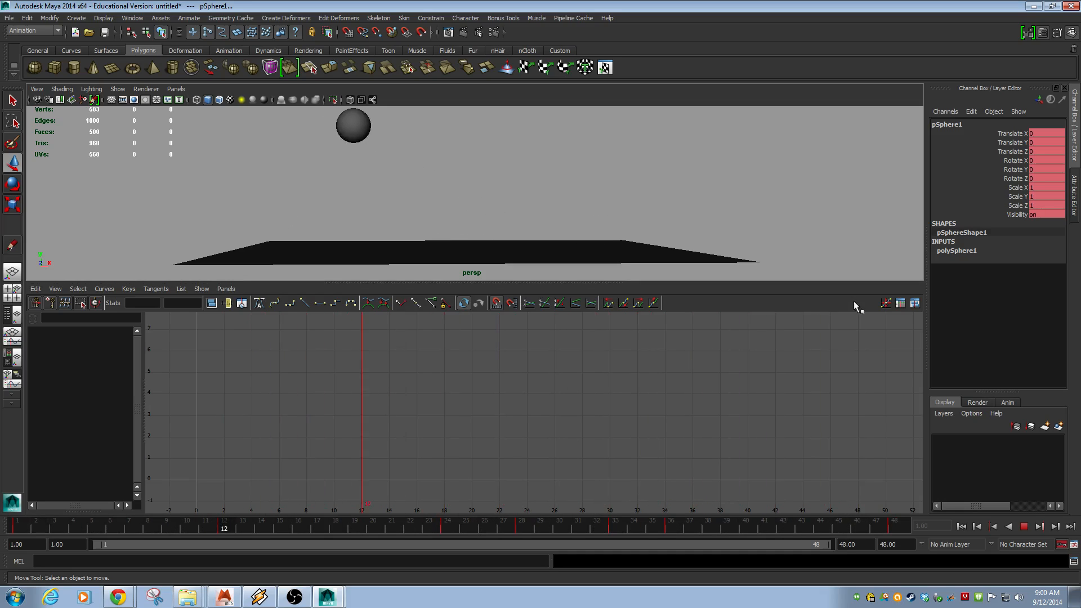
click(1025, 526)
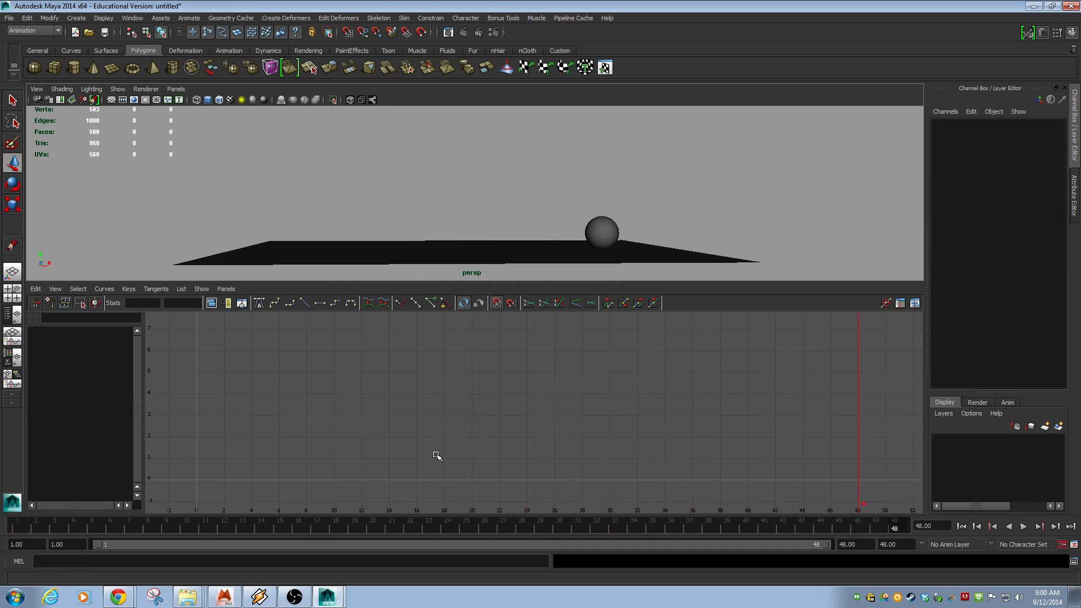
Step: Undo the edits that shortened the second bounce on the Translate Y curve
key(ctrl+z)
key(ctrl+z)
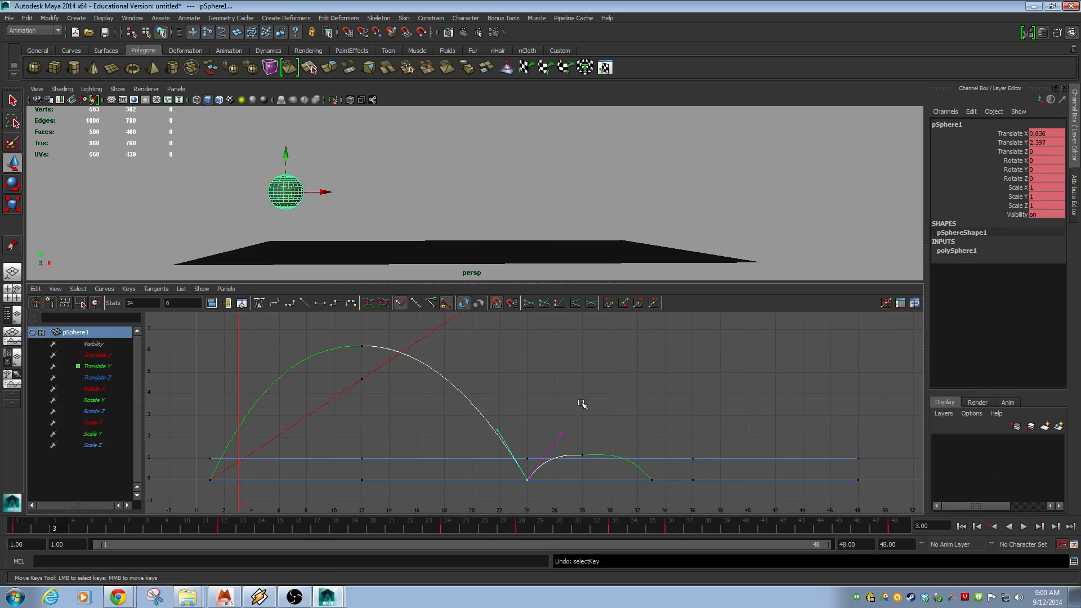
key(ctrl+z)
key(ctrl+z)
key(ctrl+z)
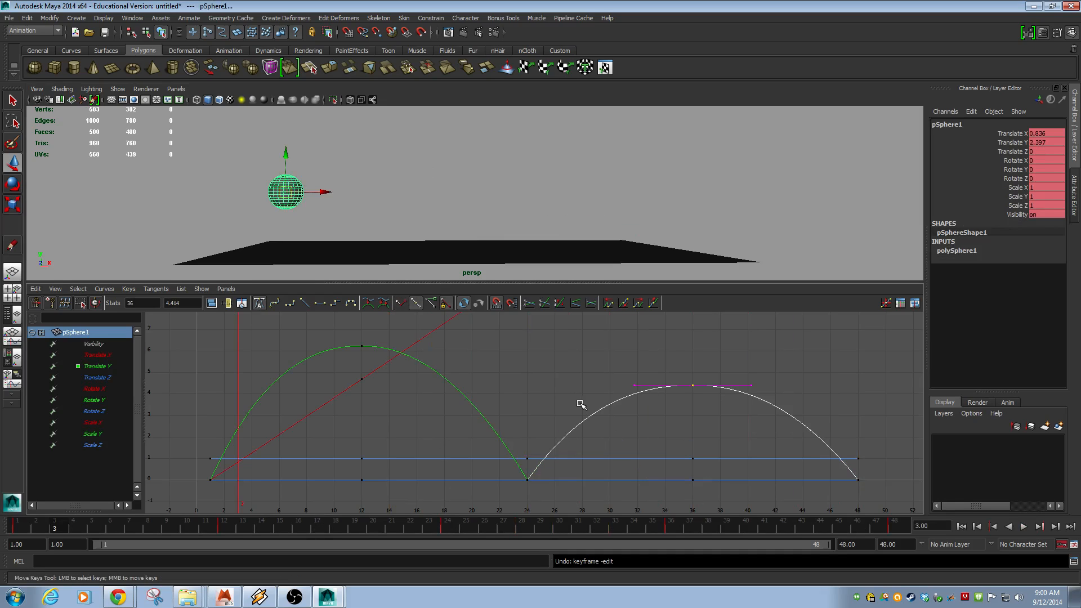
mouse_move(589, 441)
alt+middle_down()
mouse_move(593, 478)
mouse_move(593, 447)
alt+middle_up()
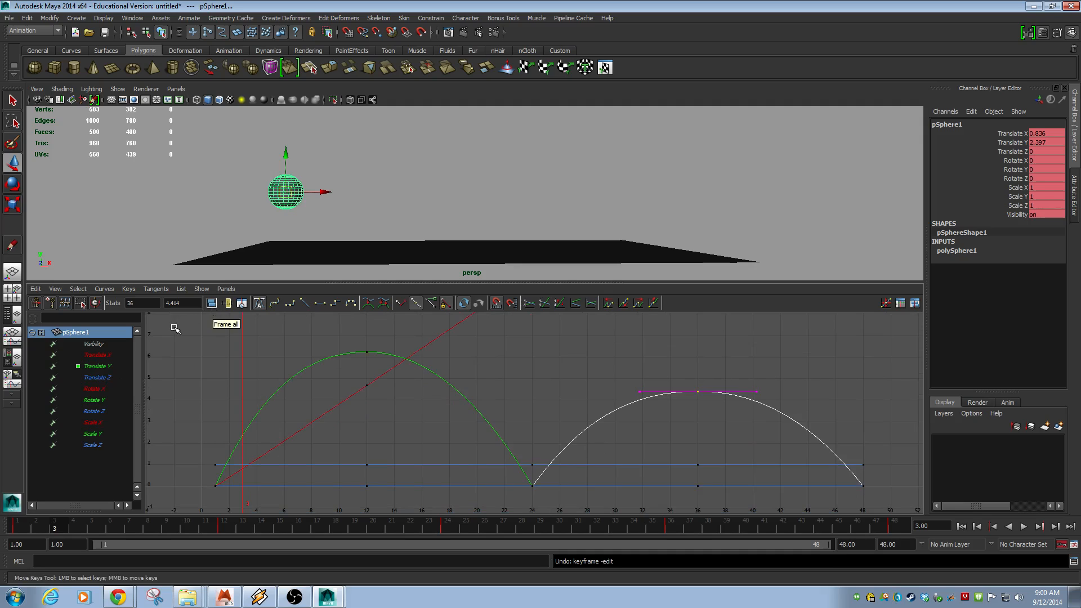
Step: Raise the ground plane above the sphere to Translate Y 6.985 as a ceiling, then reselect the sphere and play its motion against it
click(435, 251)
drag(463, 234, 448, 201)
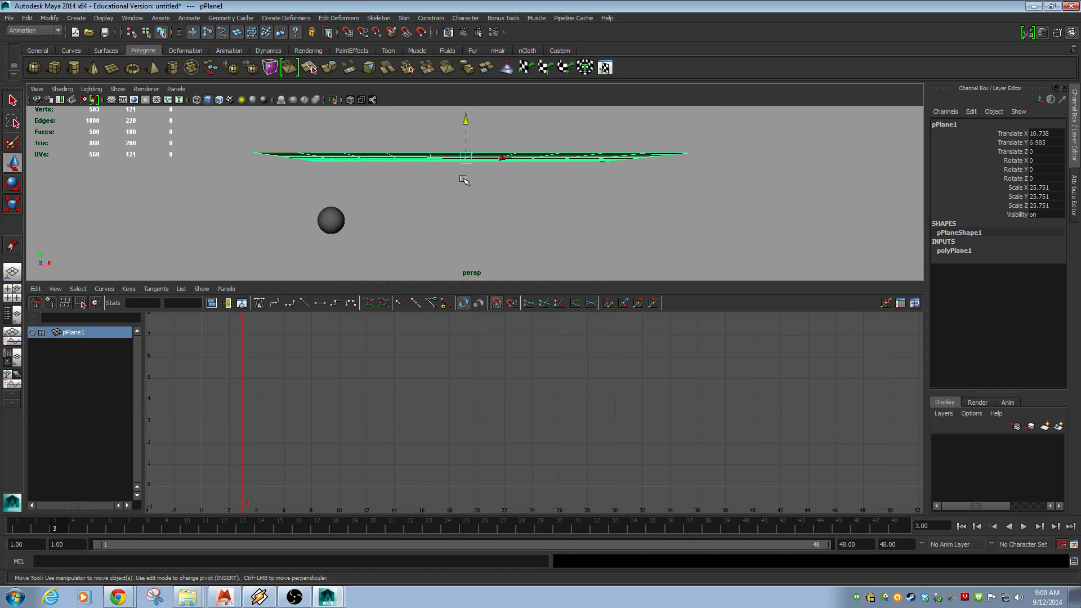
click(320, 224)
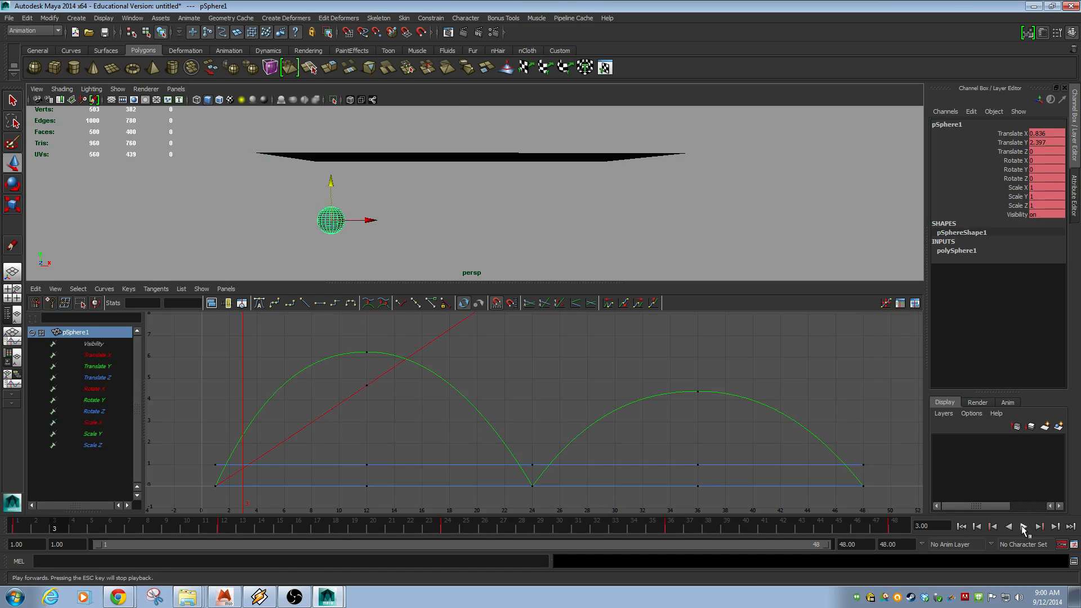
click(1024, 527)
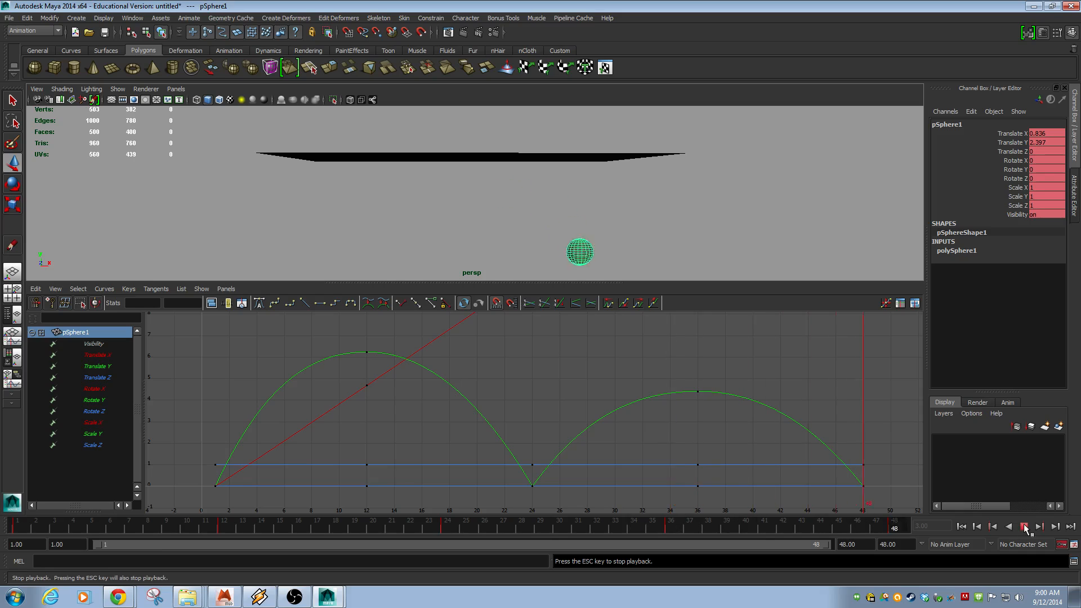
click(1024, 527)
Step: Raise the Translate Y key at frame 36 to 6.088, then replay the motion from frame 1 with only the Translate Y curve displayed
drag(613, 351, 728, 415)
middle_drag(729, 415, 718, 381)
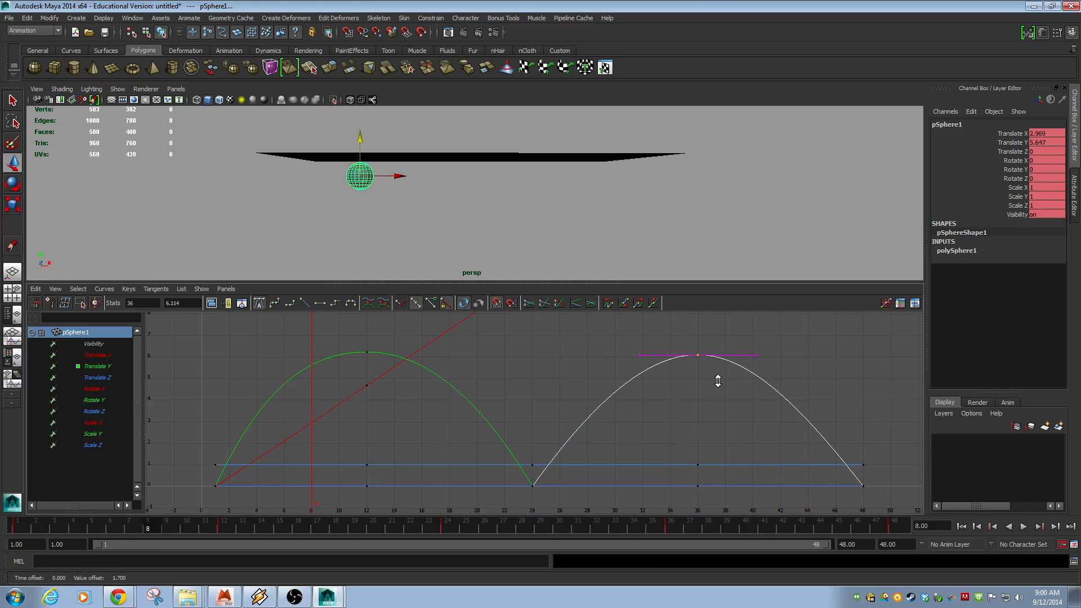
click(962, 526)
click(1025, 526)
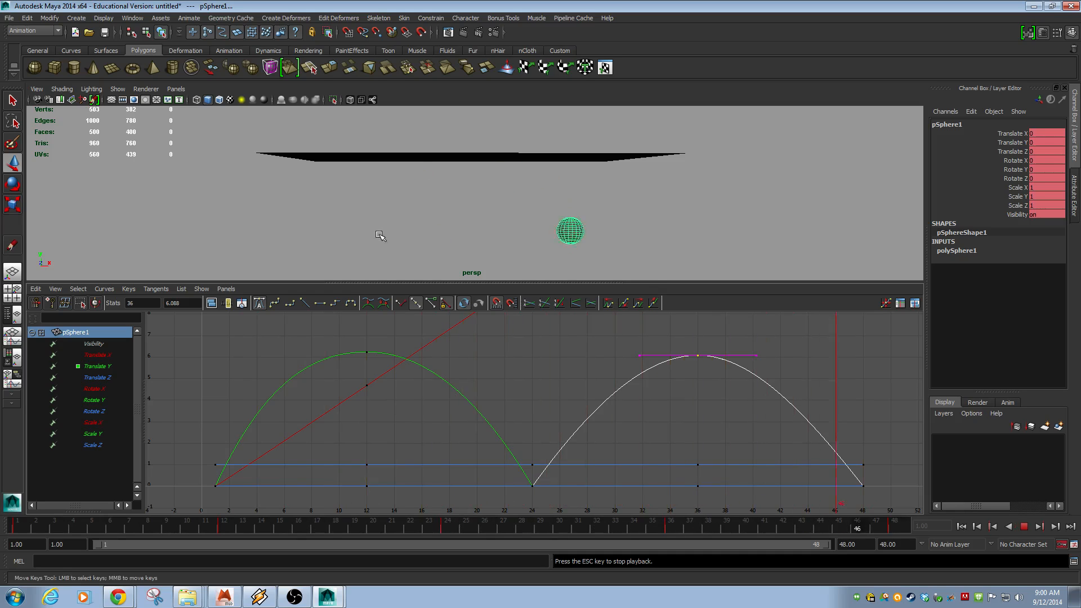
click(95, 366)
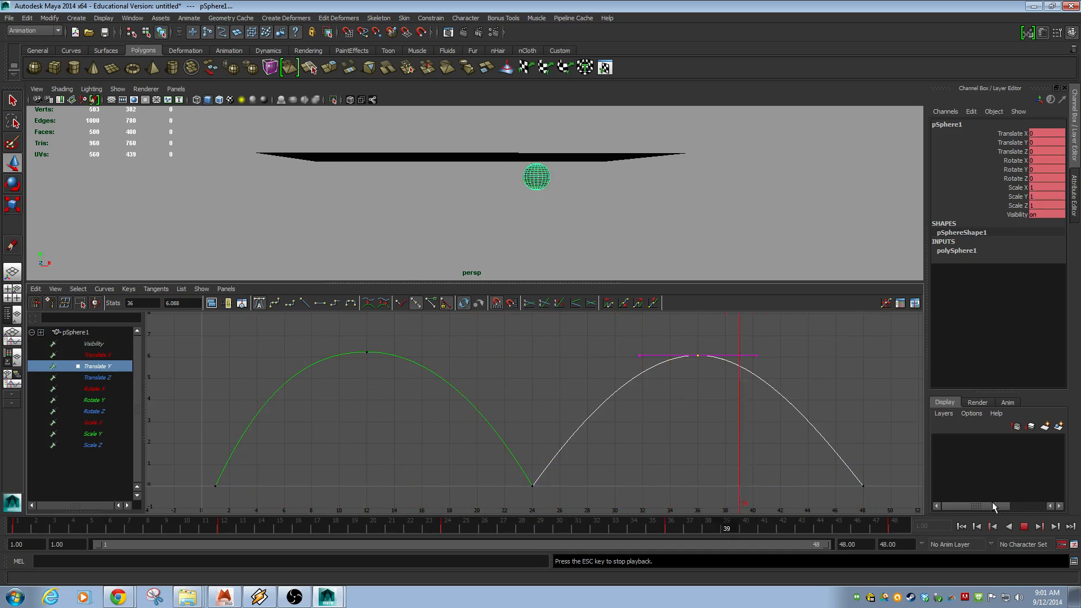
click(1024, 527)
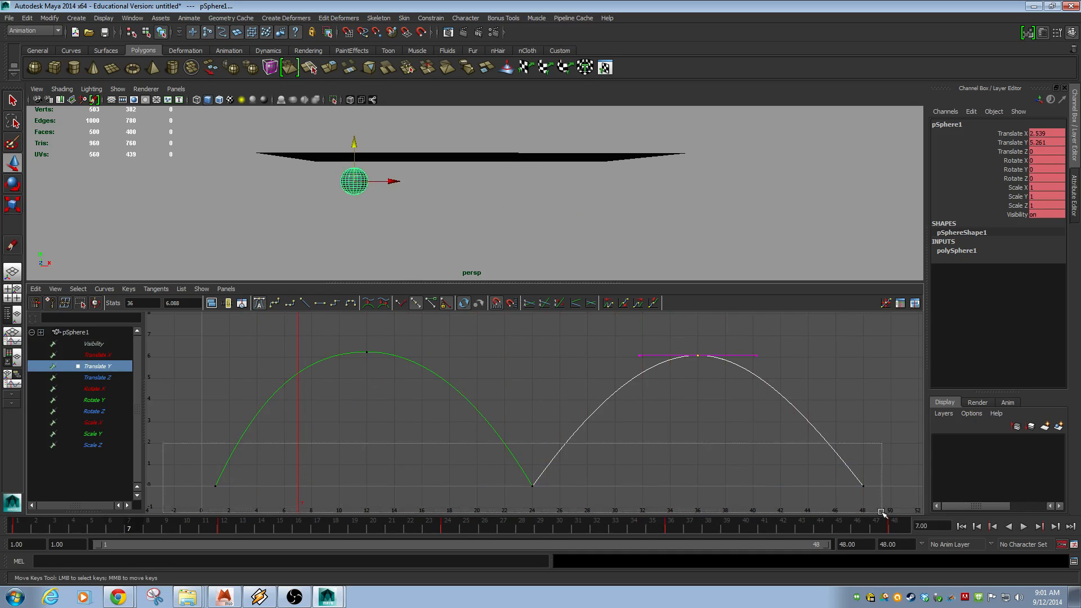
Step: Set the Translate Y keys at frames 1, 24 and 48 to Auto tangents, and break the tangents of the peak keys at frames 12 and 36
drag(881, 513, 882, 512)
click(260, 303)
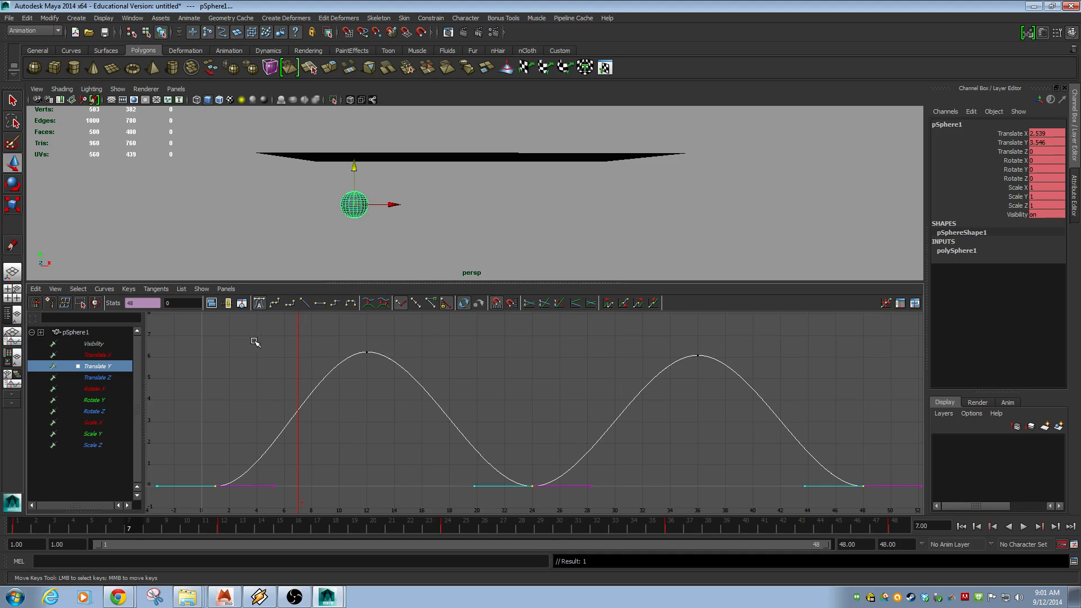
drag(620, 372, 737, 379)
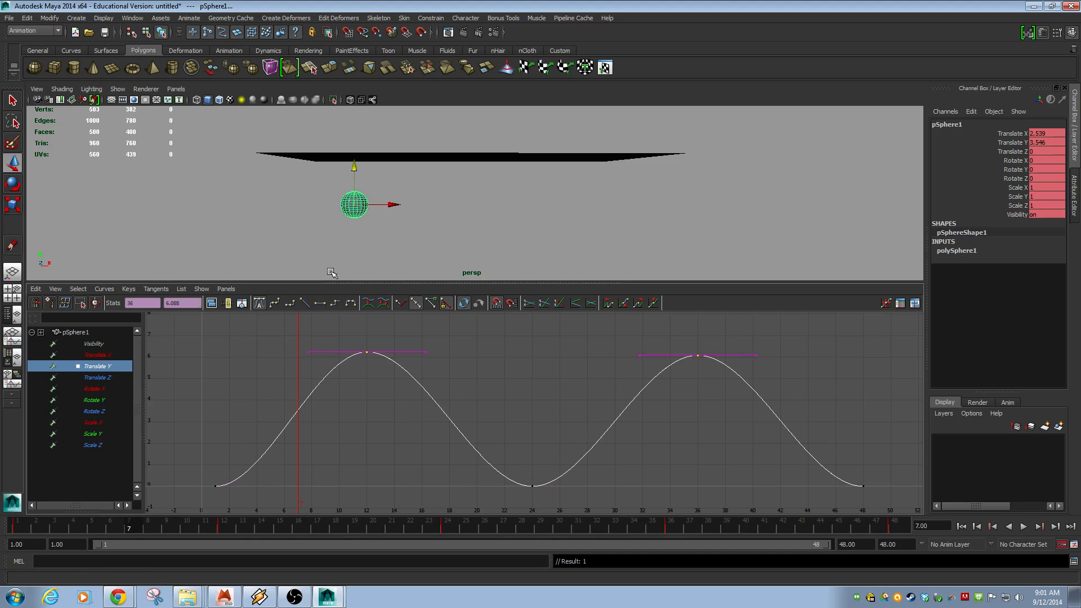
click(401, 303)
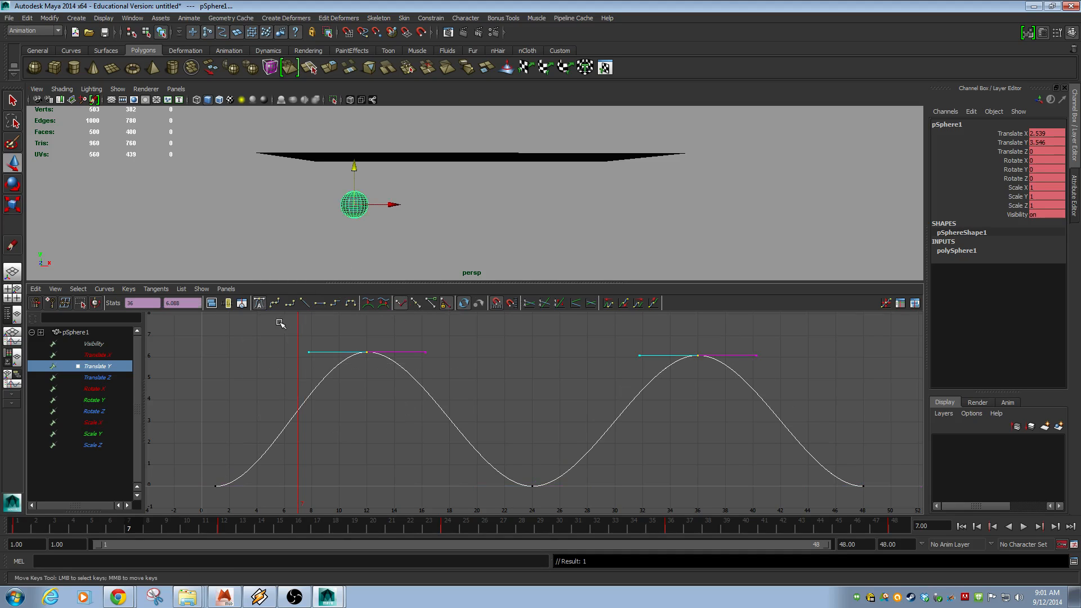
Step: Angle the incoming and outgoing tangents of the keys at frames 12 and 36 steeply downward to form sharp peaks
drag(314, 360, 314, 361)
middle_drag(314, 358, 349, 414)
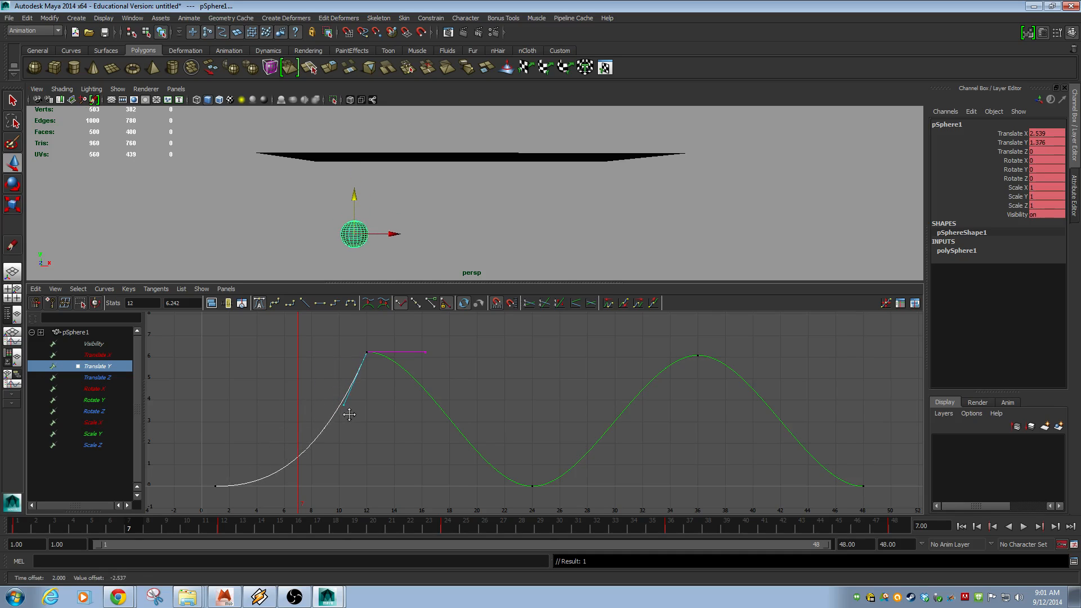
drag(447, 367, 446, 367)
middle_drag(444, 367, 406, 413)
drag(707, 349, 645, 384)
middle_drag(629, 368, 648, 409)
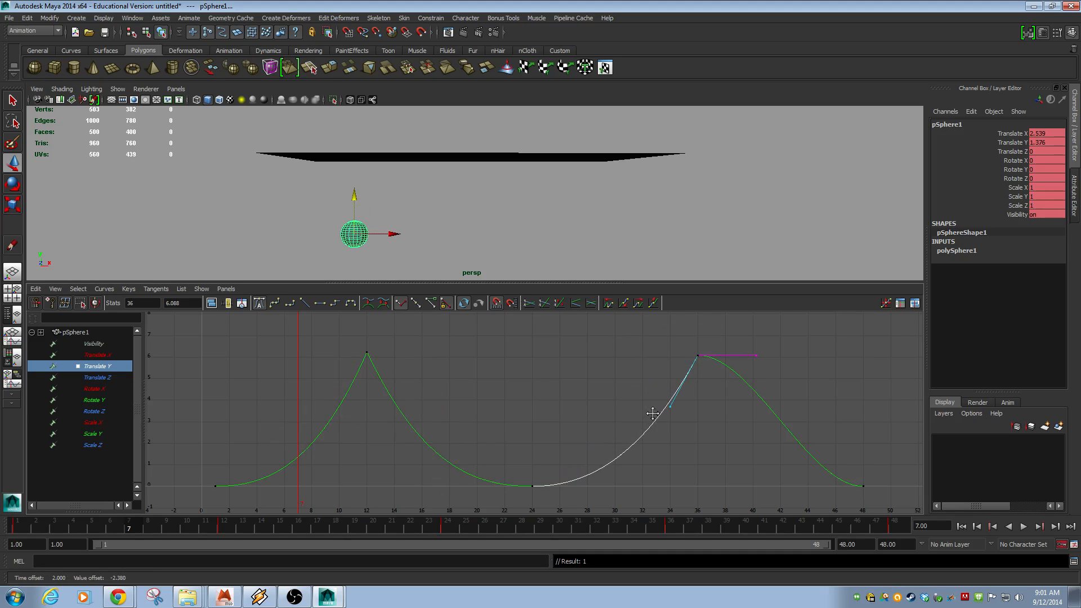
drag(768, 375, 768, 375)
middle_drag(768, 376, 719, 419)
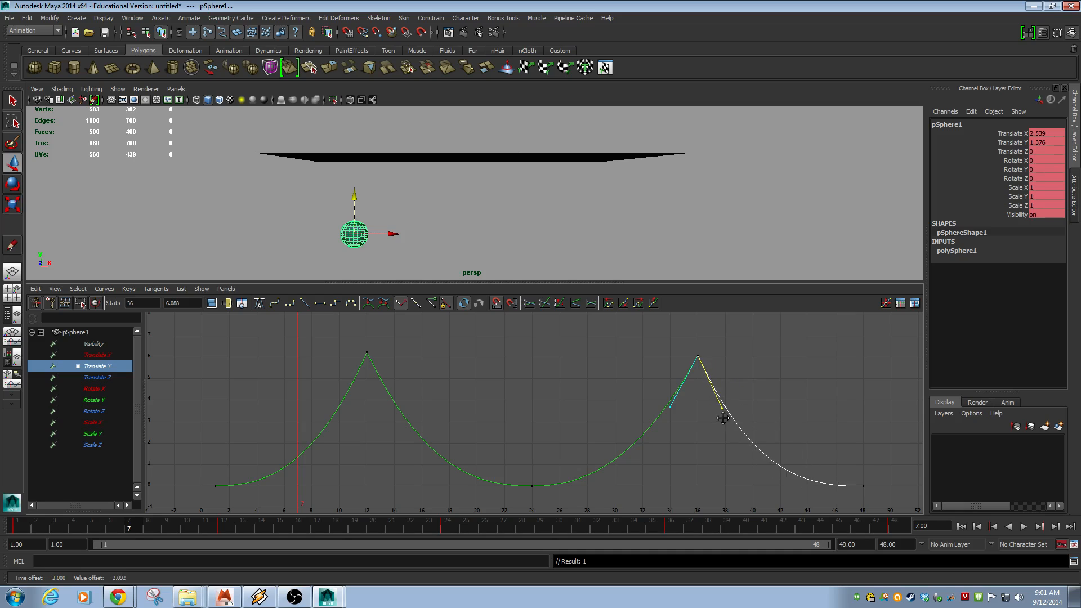
Step: Play the sharp-peaked ceiling bounce from frame 1, then stop the playback
click(961, 528)
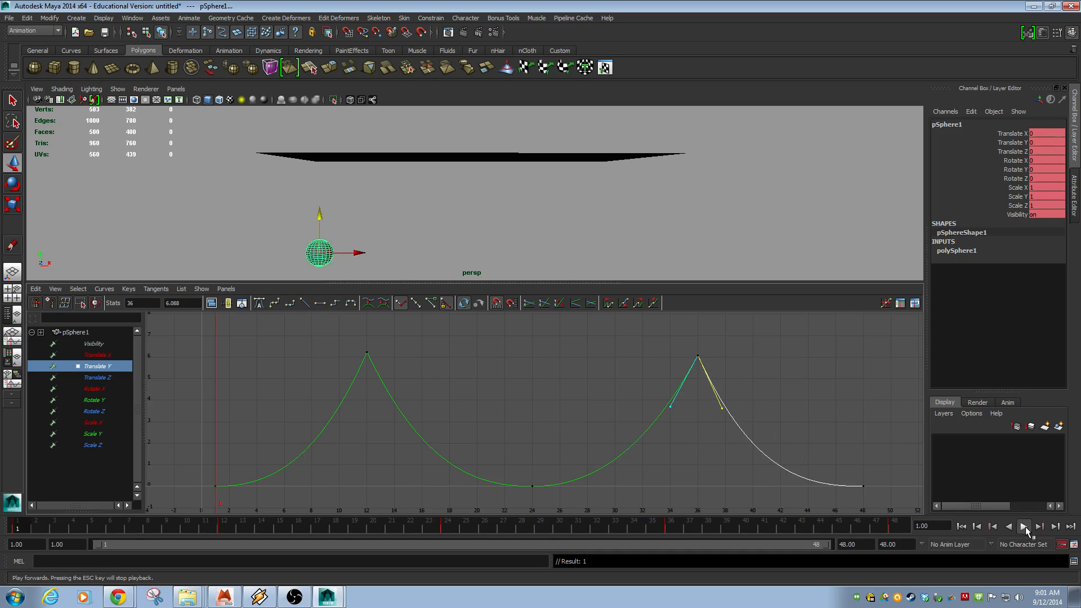
click(1024, 527)
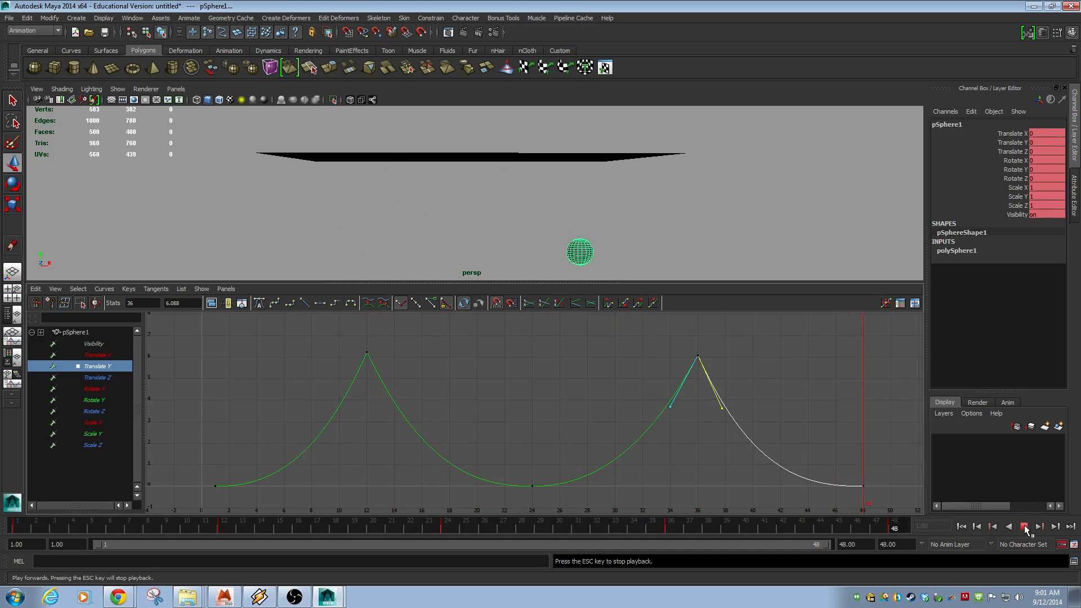
click(1023, 527)
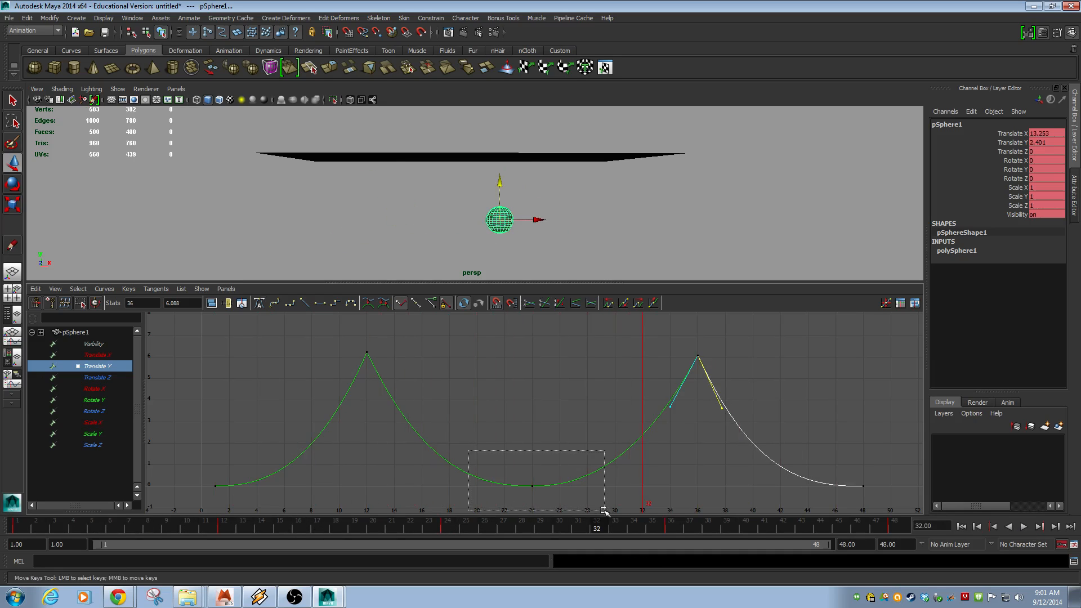
Step: Raise the low Translate Y key at frame 24 to 4.106 and shift it to frame 17
drag(605, 510, 602, 509)
middle_drag(544, 460, 532, 371)
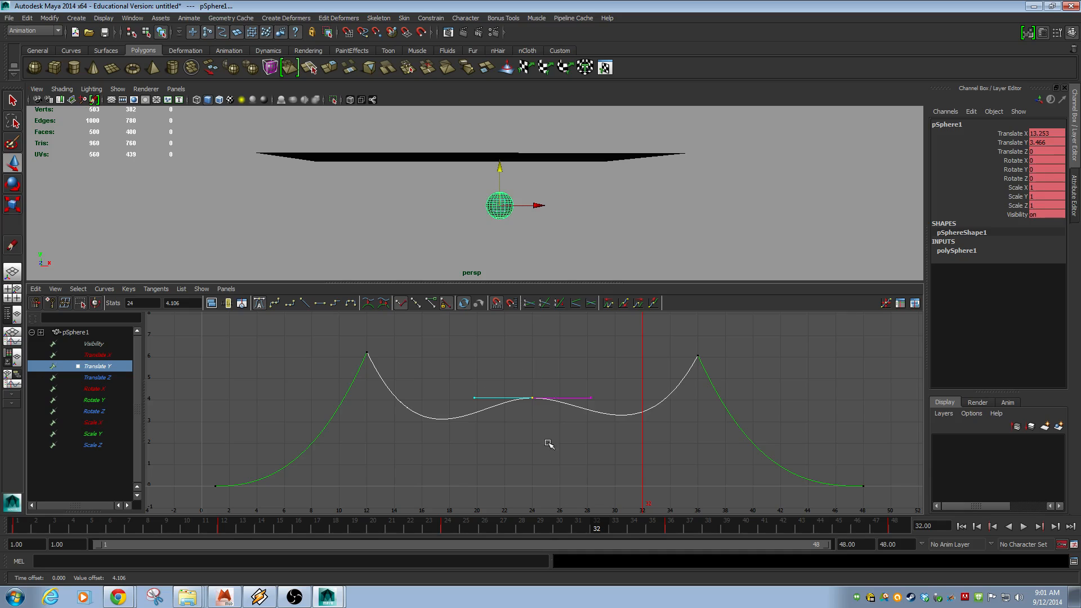
shift+middle_drag(549, 444, 438, 431)
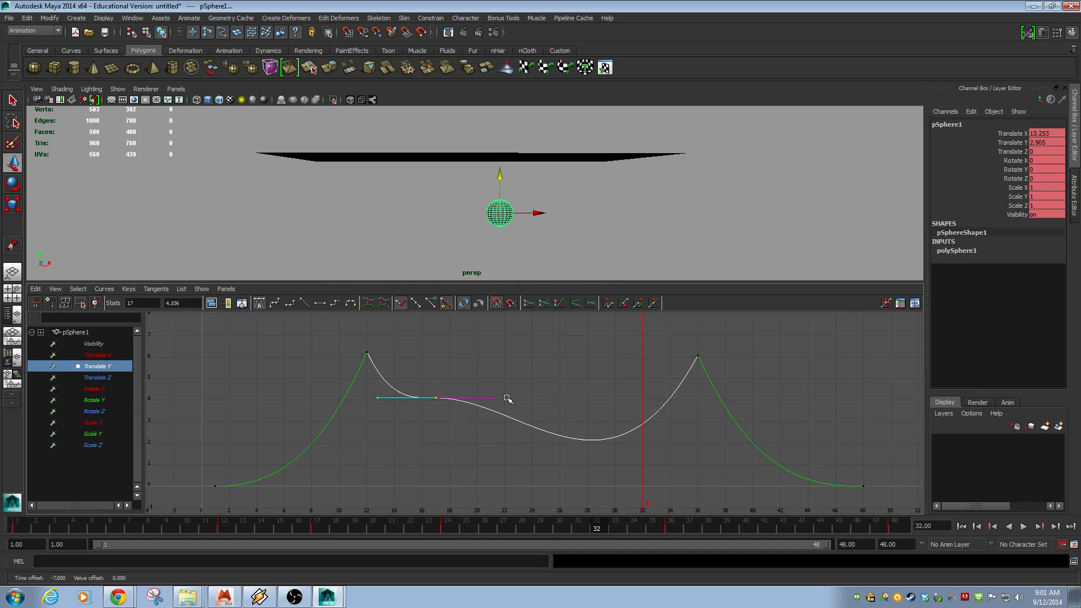
Step: Shift the second peak key from frame 36 to frame 21 and make its outgoing tangent descend more gently
drag(726, 375, 726, 375)
shift+middle_drag(685, 379, 496, 379)
alt+middle_drag(508, 417, 484, 380)
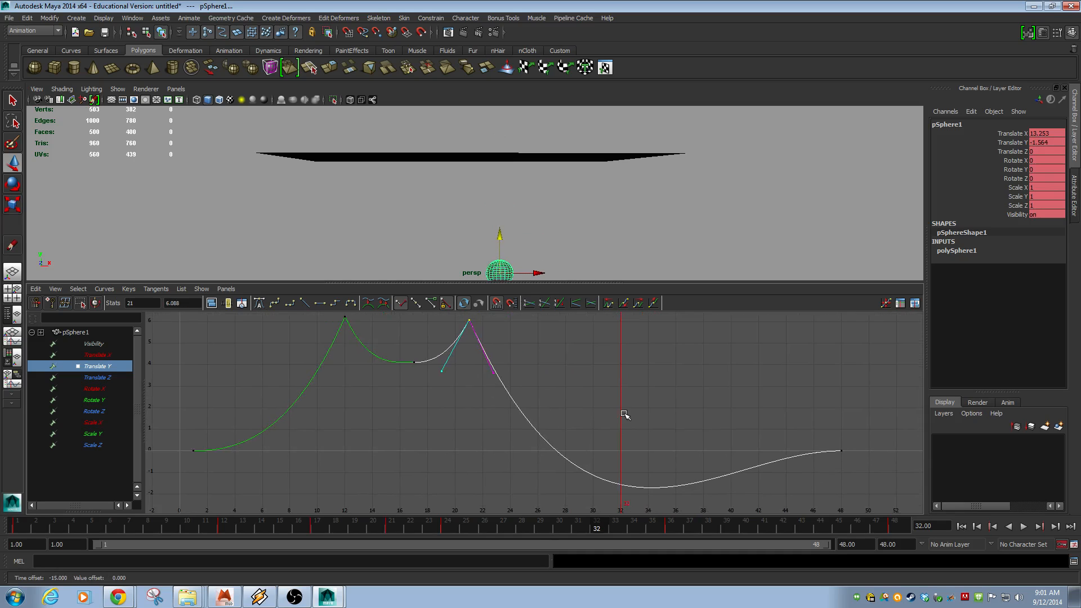
scroll(623, 413, down, 3)
alt+middle_drag(620, 413, 617, 425)
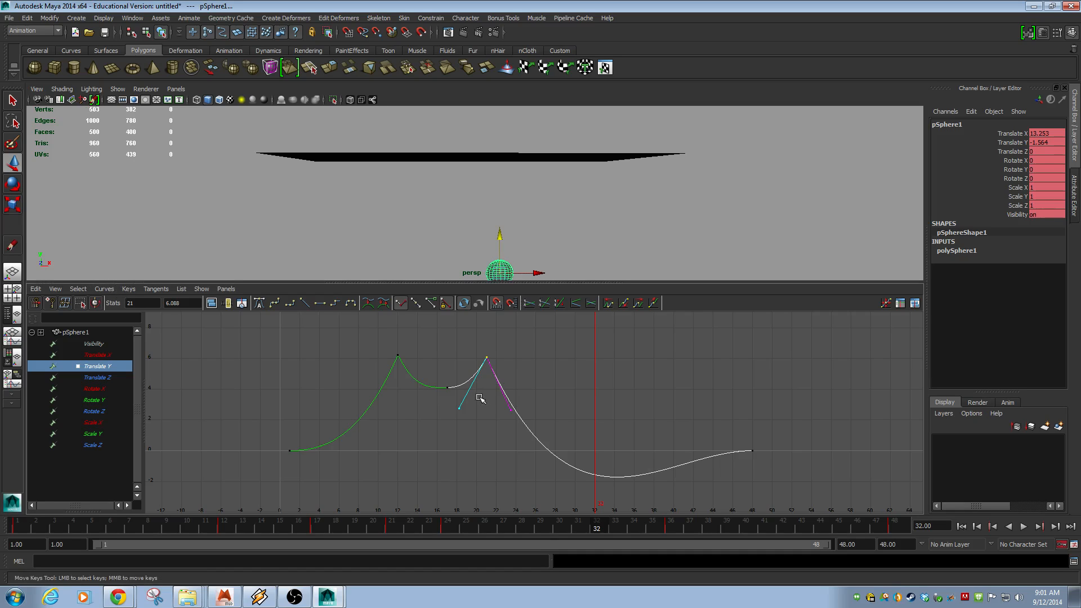
middle_drag(507, 432, 530, 397)
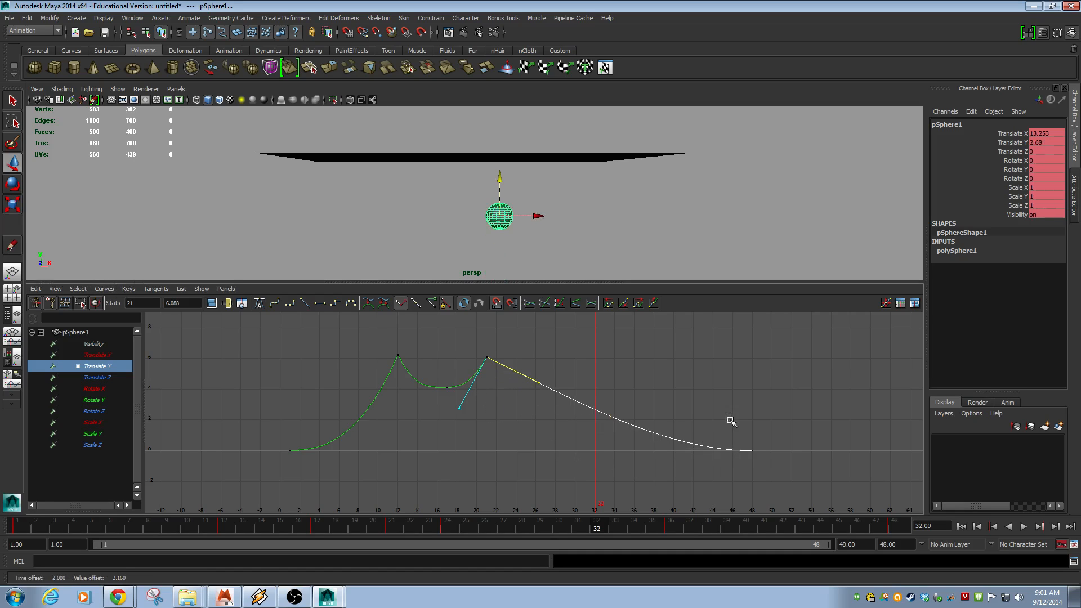
Step: Raise the last Translate Y key at frame 48 to 6.005, then play the motion from frame 1 and stop it
drag(731, 421, 755, 472)
shift+middle_drag(755, 472, 750, 383)
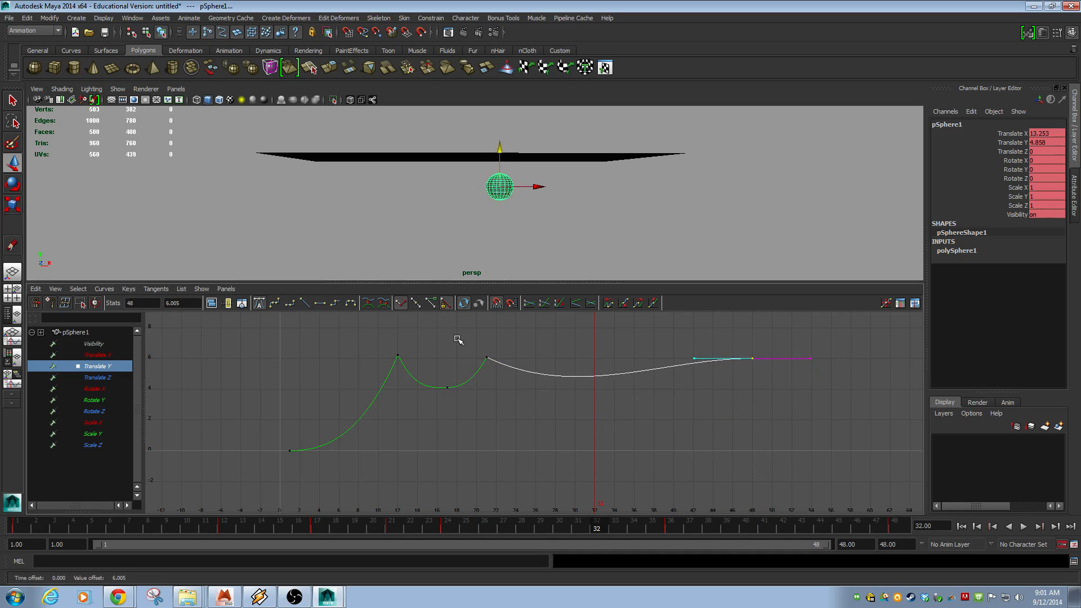
key(alt+v)
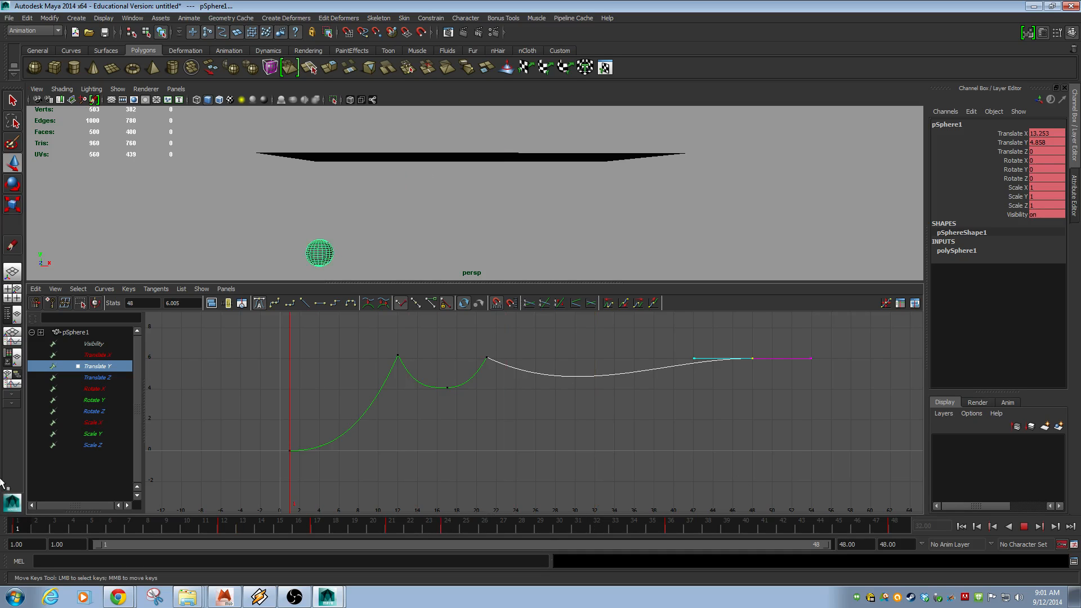
click(1025, 526)
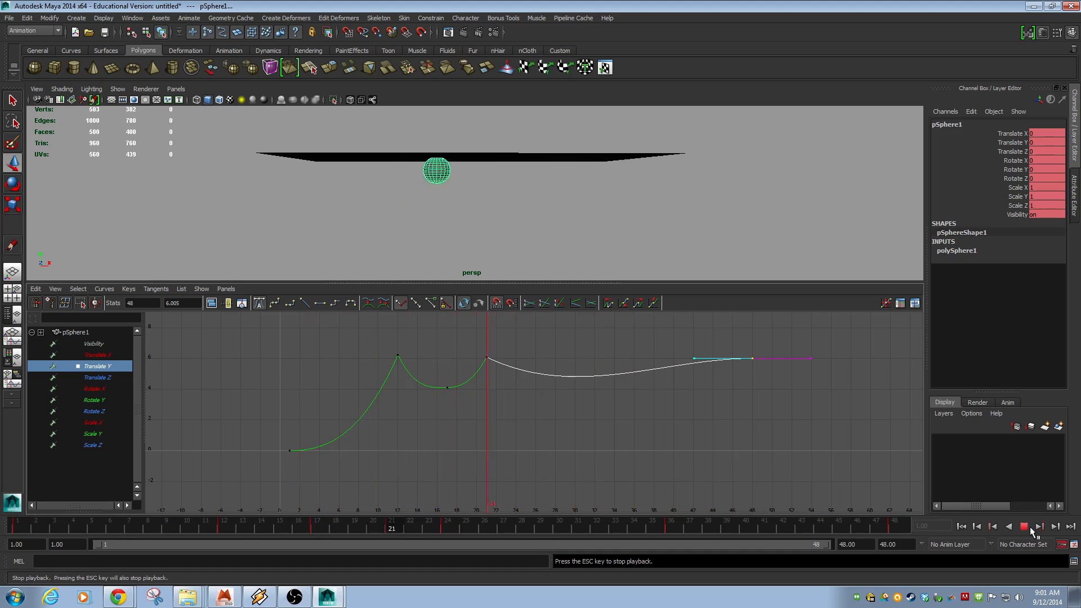
click(1024, 527)
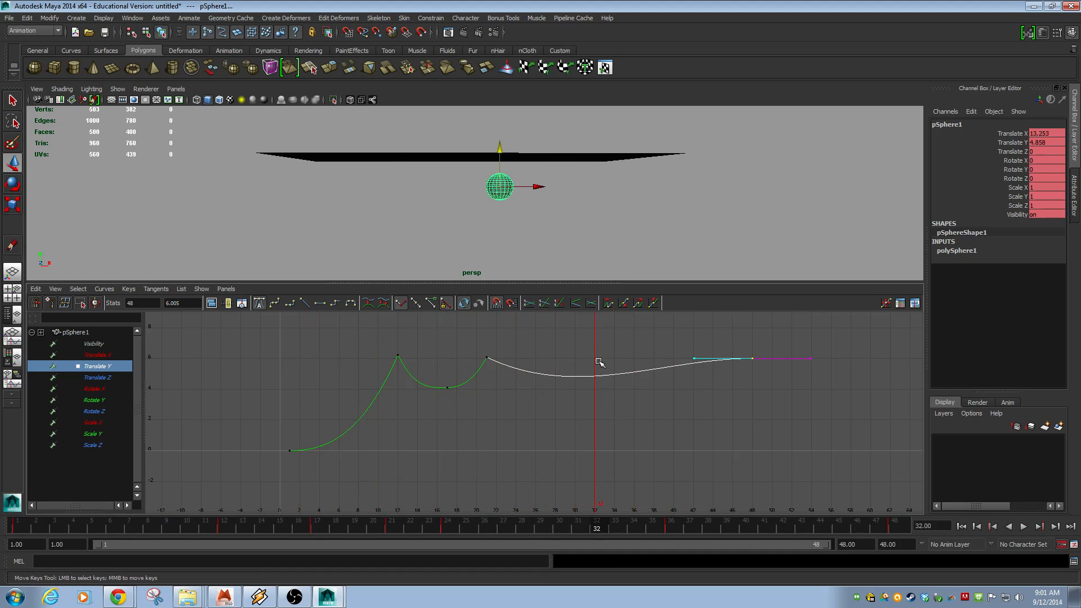
Step: Add Translate Y keys at frame 32 with value 6.045 and at the dip on frame 26, and angle frame 32's broken incoming tangent downward
click(103, 289)
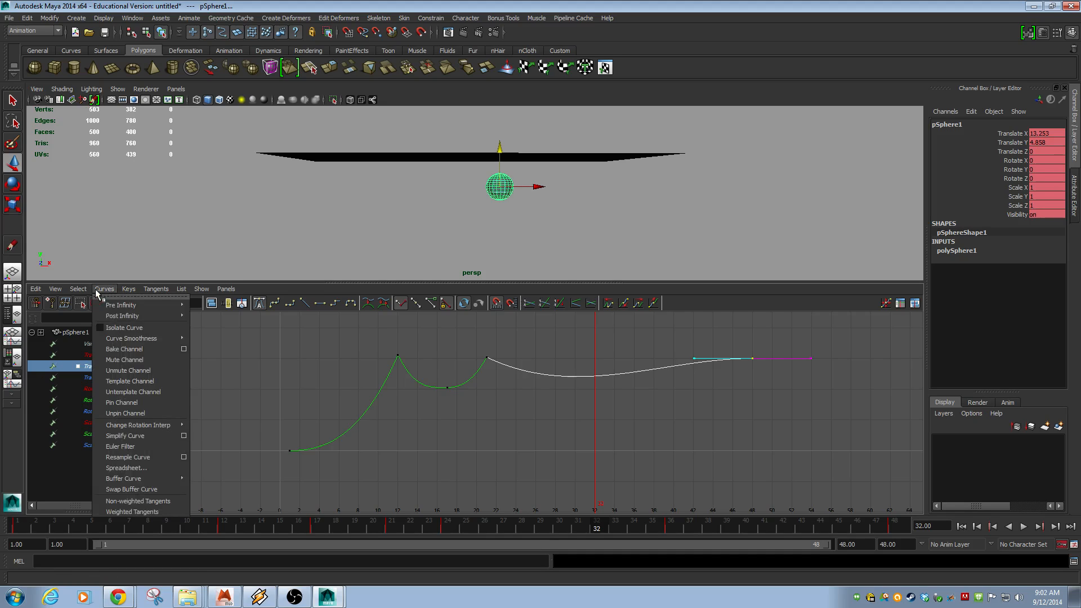
click(138, 315)
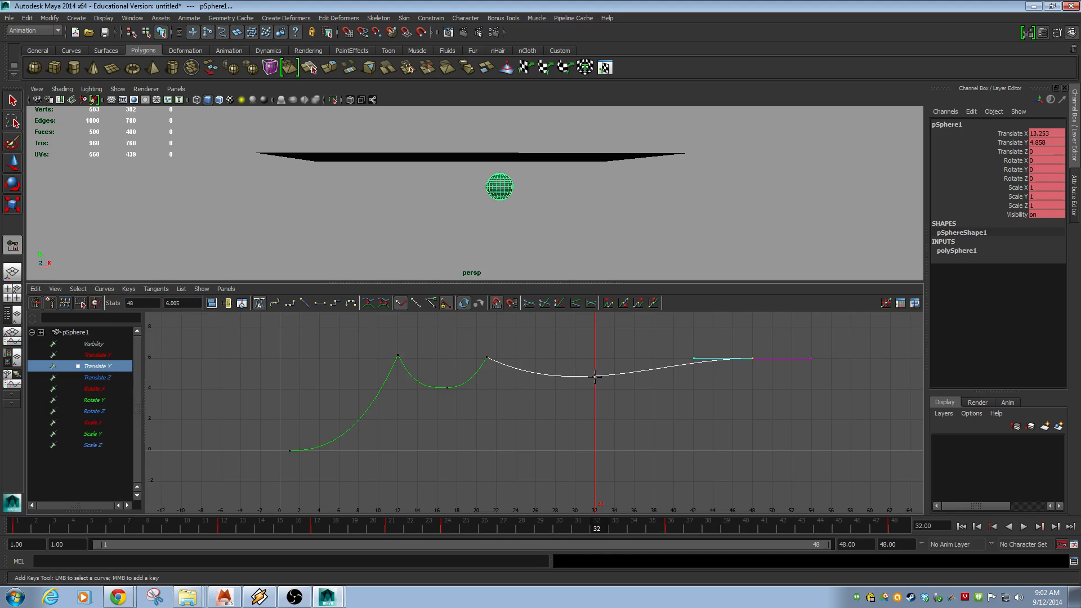
middle_drag(594, 376, 594, 357)
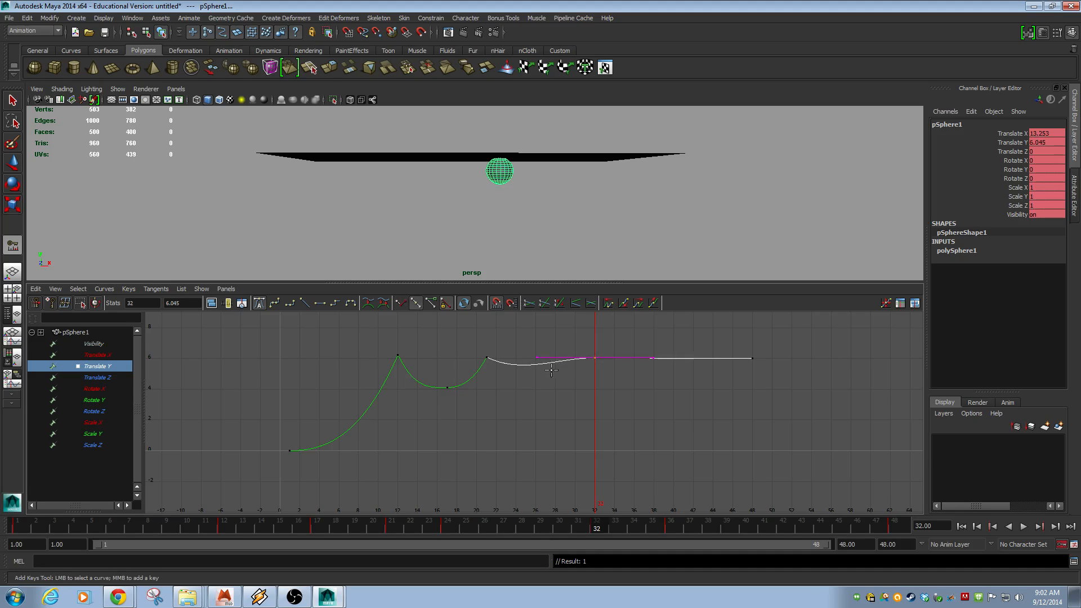
click(533, 367)
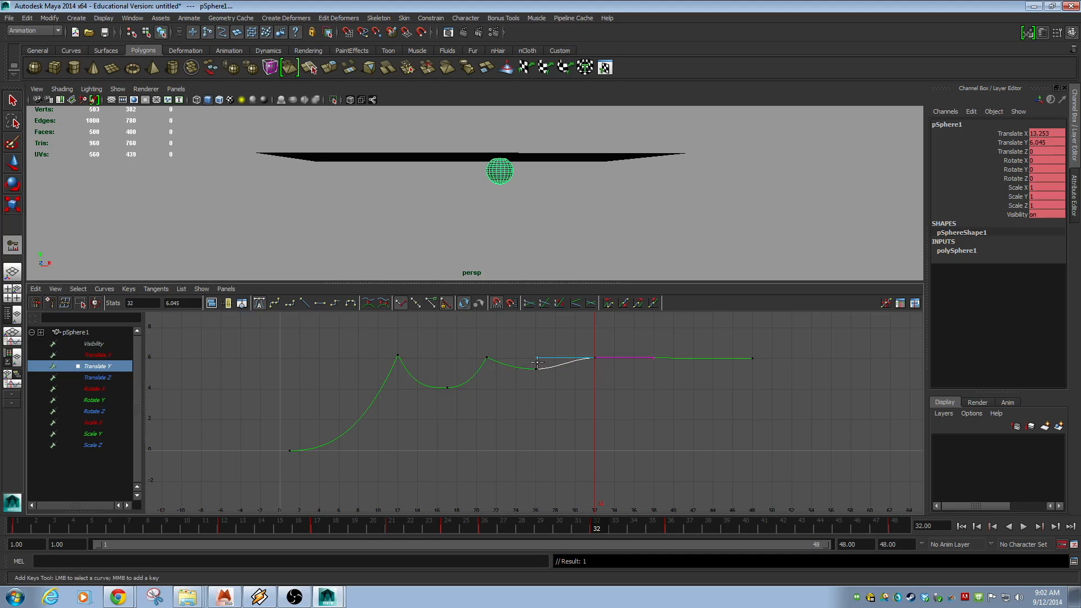
key(w)
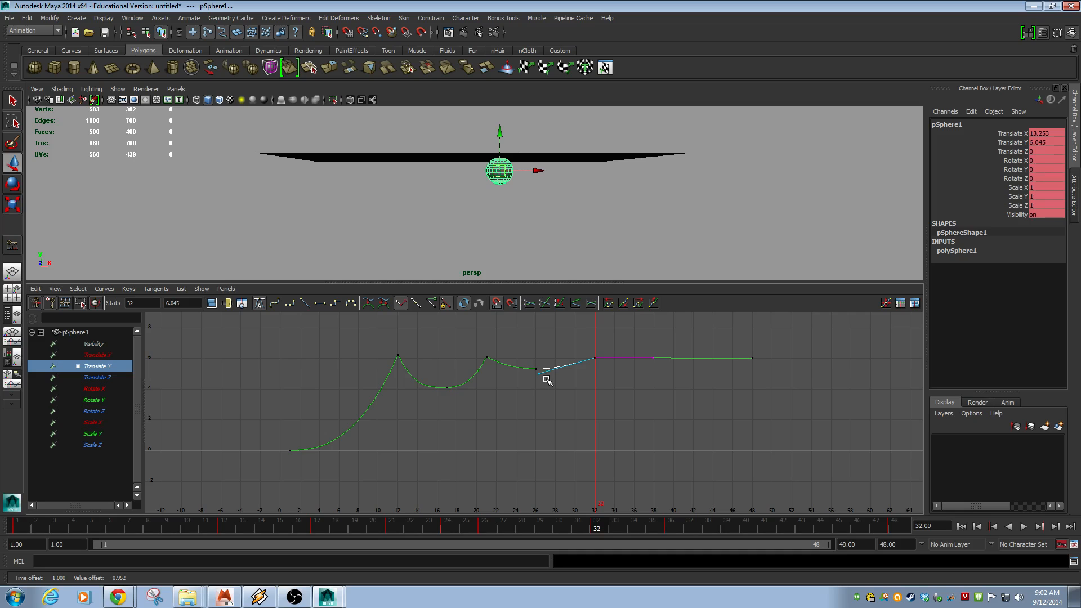
Step: Add Translate Y keys at frame 35 with value 5.813 and at frame 38 with value 6.011
alt+right_drag(516, 383, 291, 391)
click(104, 289)
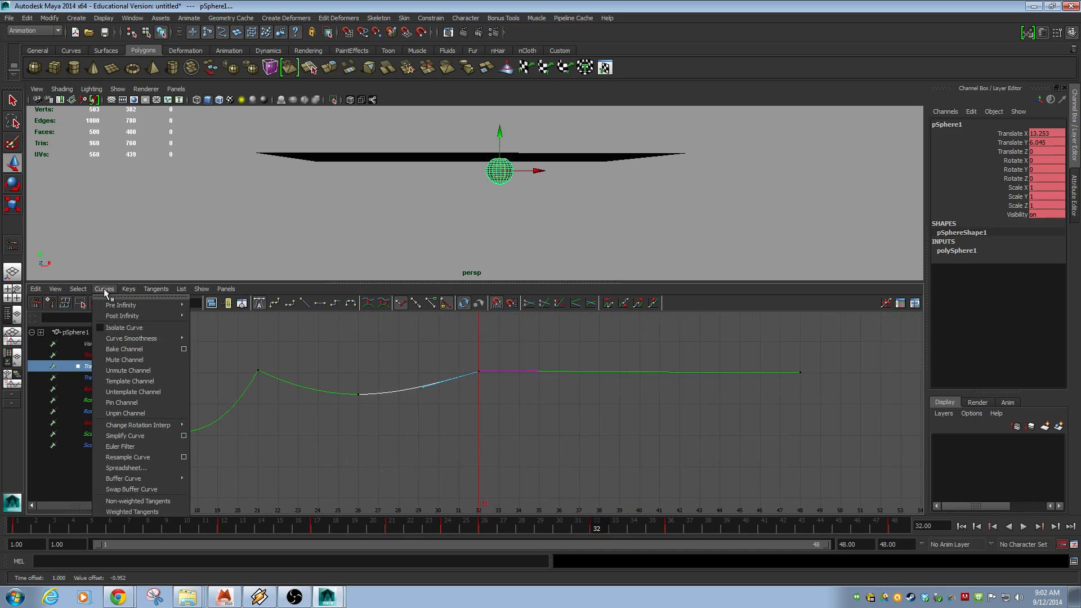
click(151, 313)
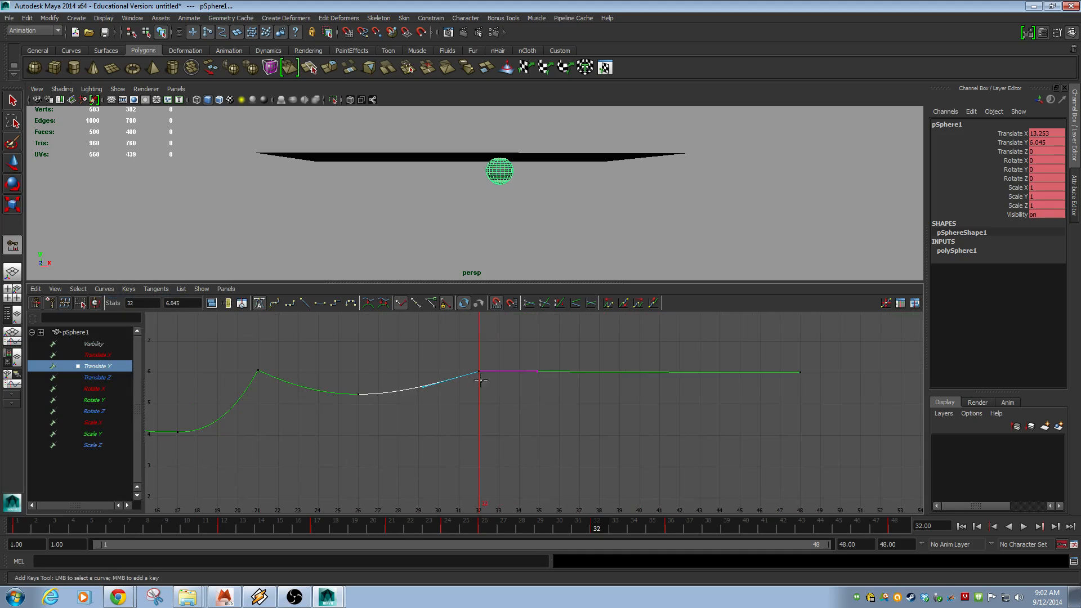
middle_click(532, 372)
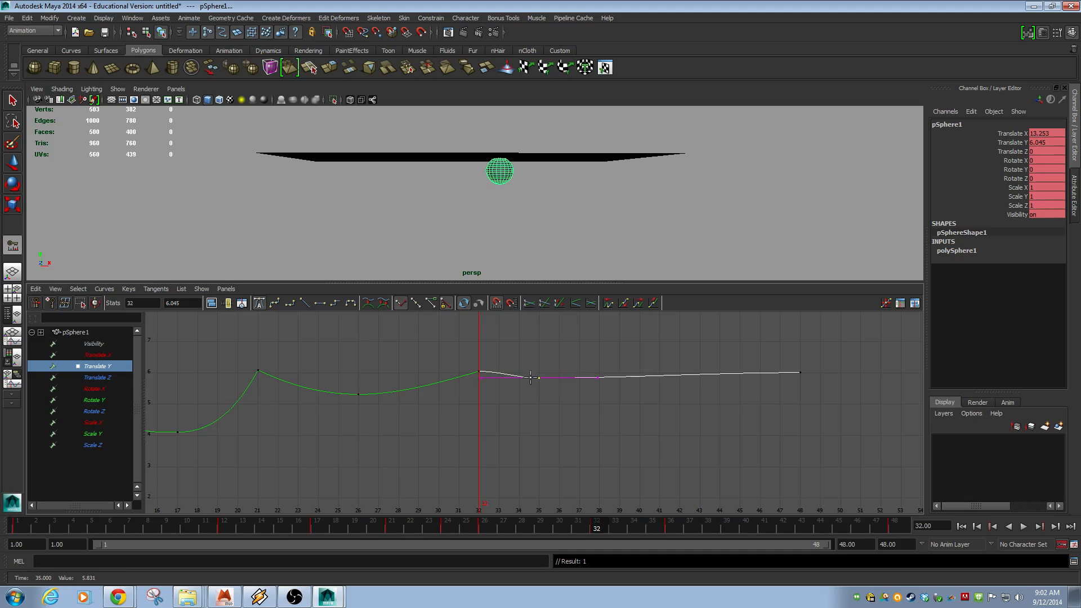
middle_click(594, 378)
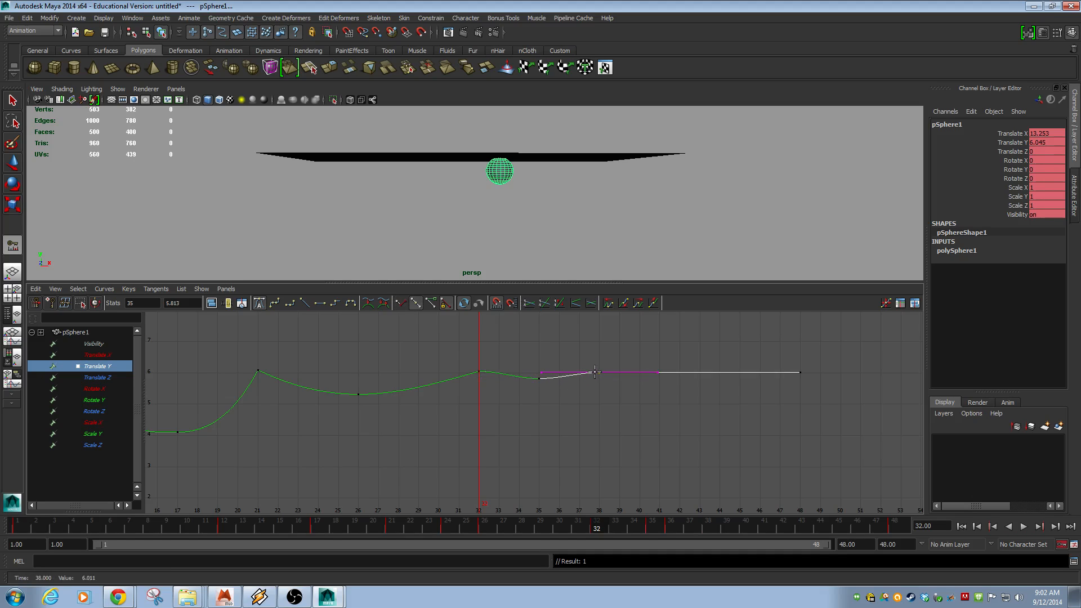
Step: Break the tangents of the frame 38 key, and angle frame 32's outgoing and frame 38's incoming tangents downward
click(401, 304)
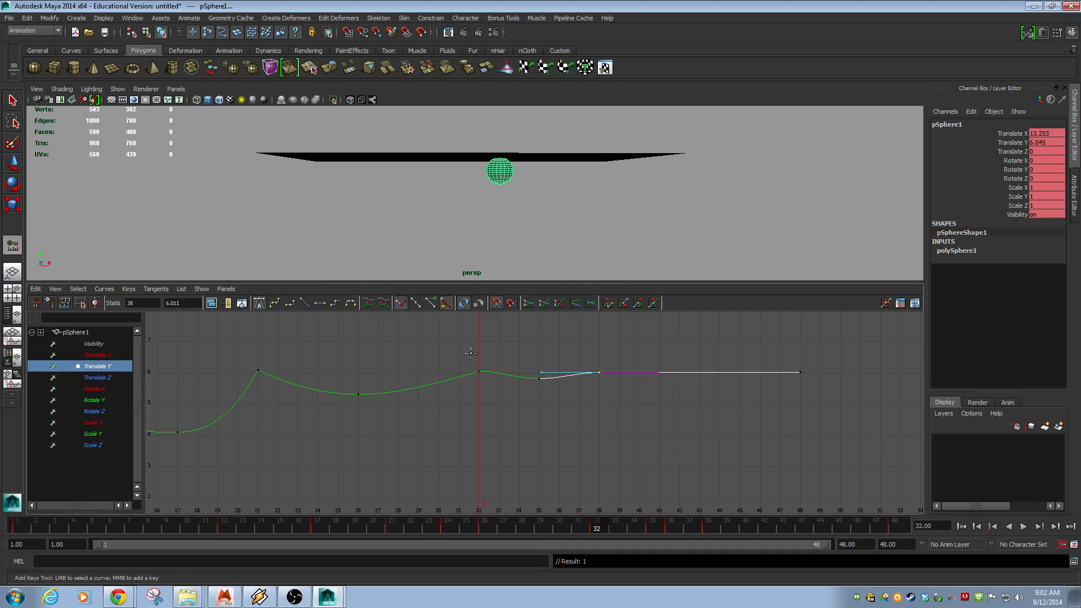
key(w)
click(479, 372)
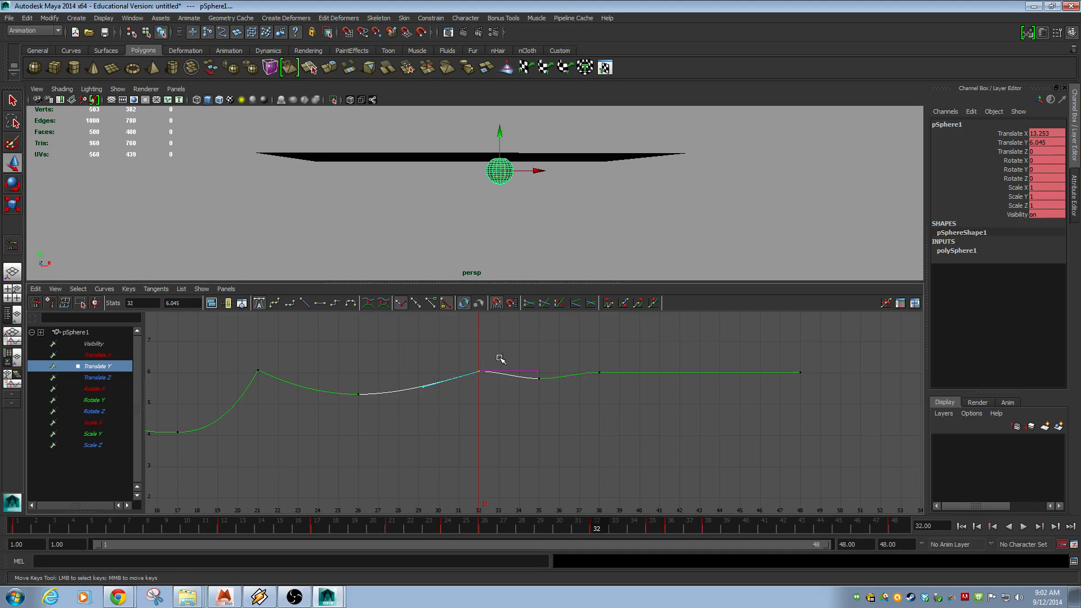
middle_drag(499, 360, 519, 382)
click(597, 373)
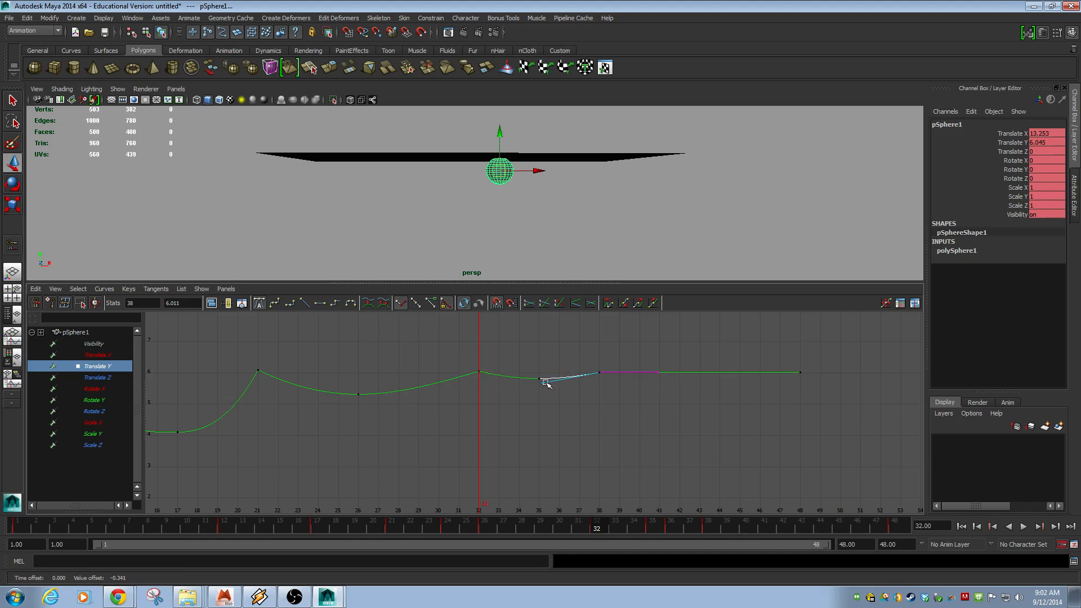
Step: Deselect the sphere and play the finished ceiling bounces from frame 1
click(597, 211)
click(957, 530)
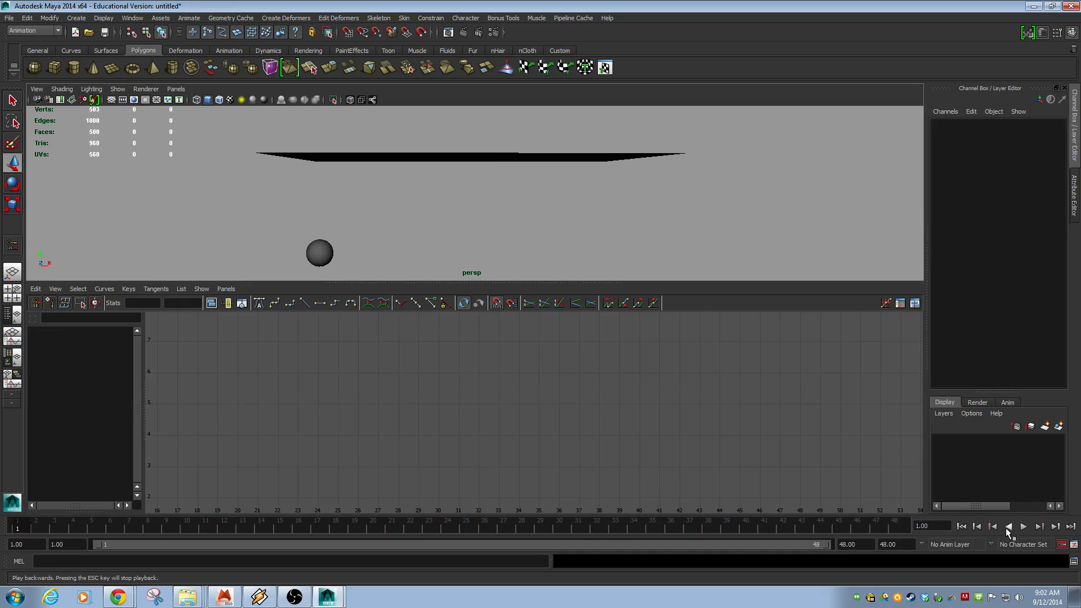
click(1024, 527)
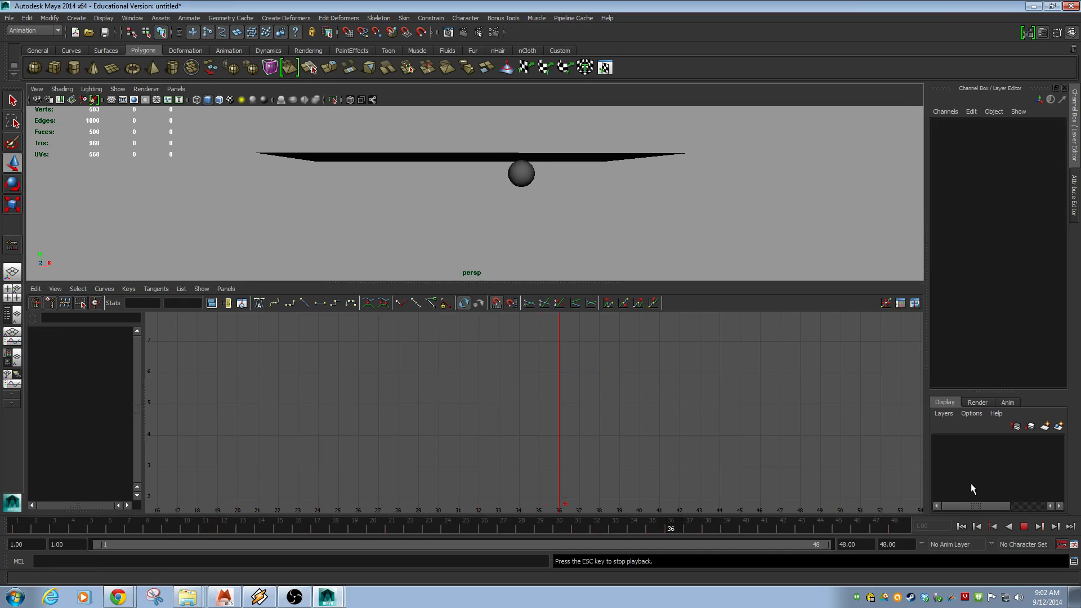